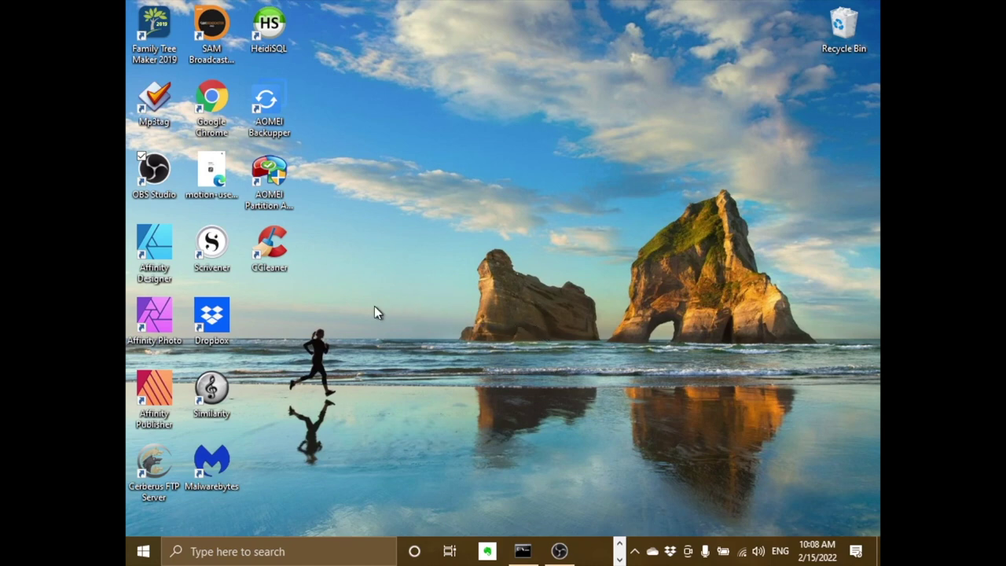
# Launch Affinity Photo and create a new A4 Print document (2480 × 3507 px, 300 DPI).
pyautogui.click(155, 316)
pyautogui.doubleClick(157, 318)
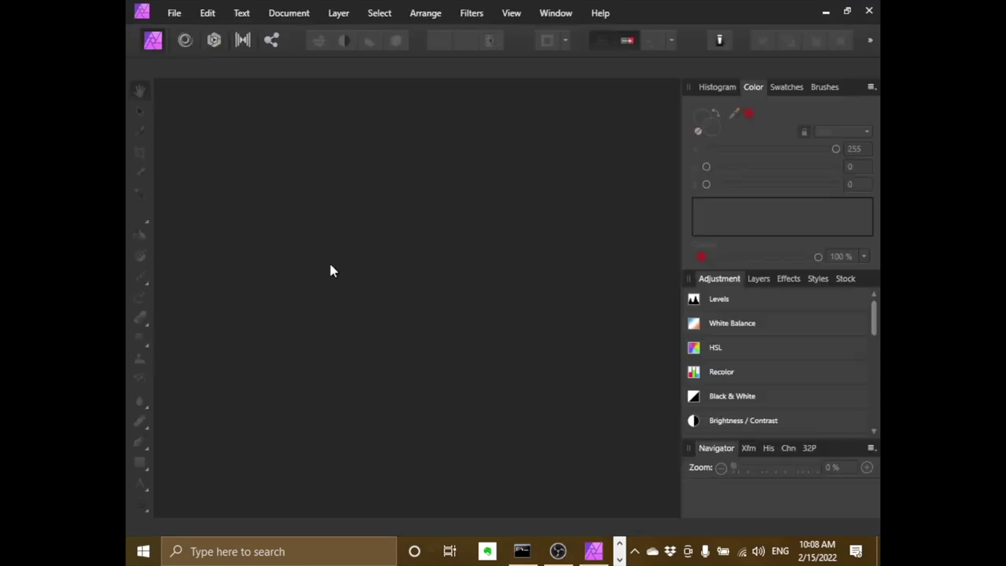
pyautogui.click(177, 15)
pyautogui.click(189, 47)
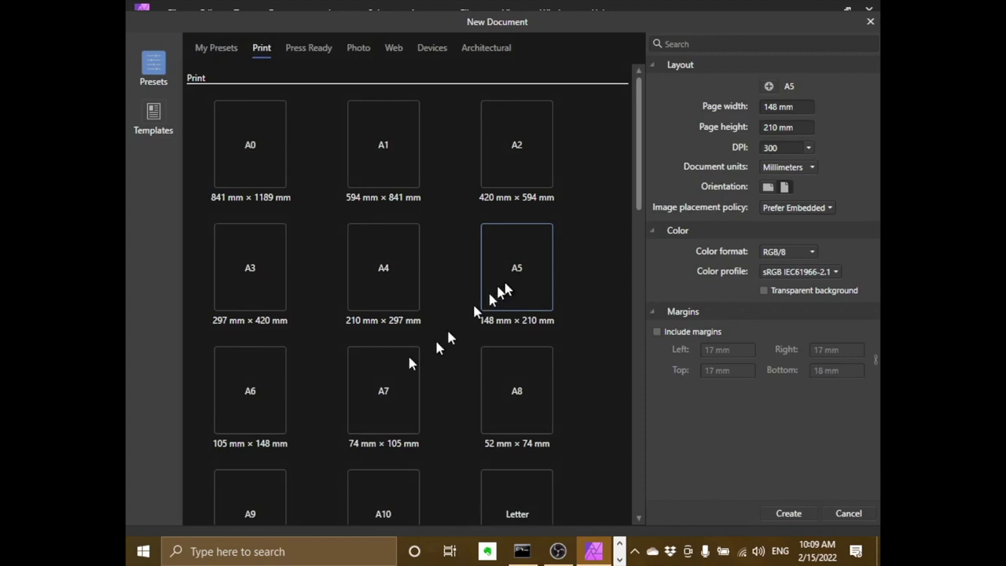
pyautogui.click(400, 267)
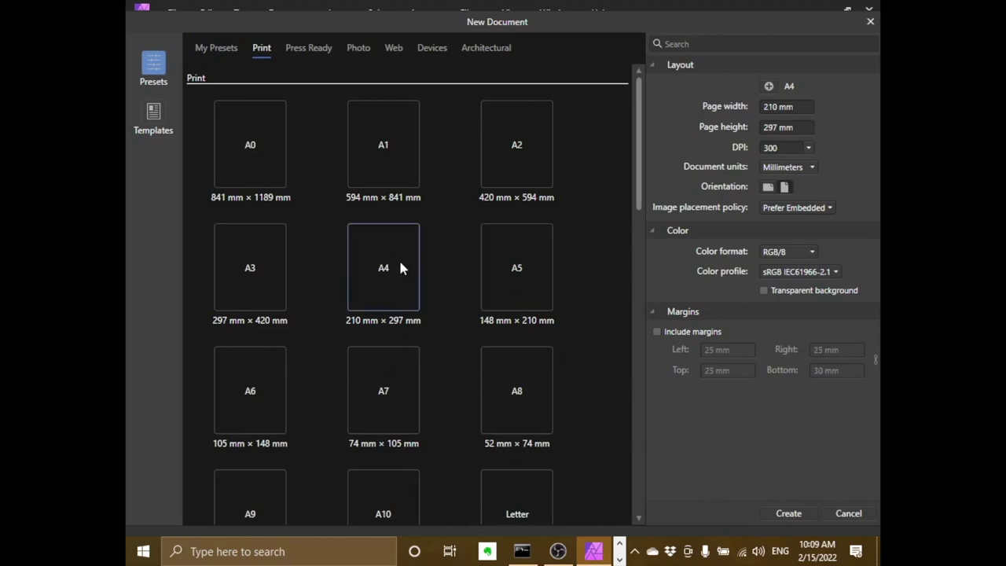
pyautogui.doubleClick(400, 268)
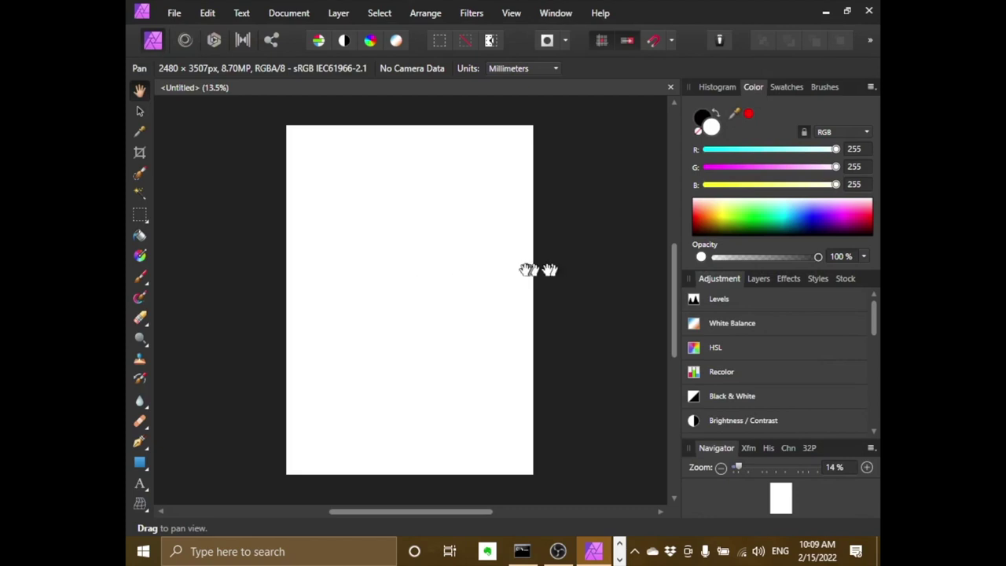
# Search Pexels stock for 'city' and drag the first night-city photo onto the A4 page.
pyautogui.scroll(-1, 534, 270)
pyautogui.scroll(4, 485, 269)
pyautogui.scroll(-4, 485, 270)
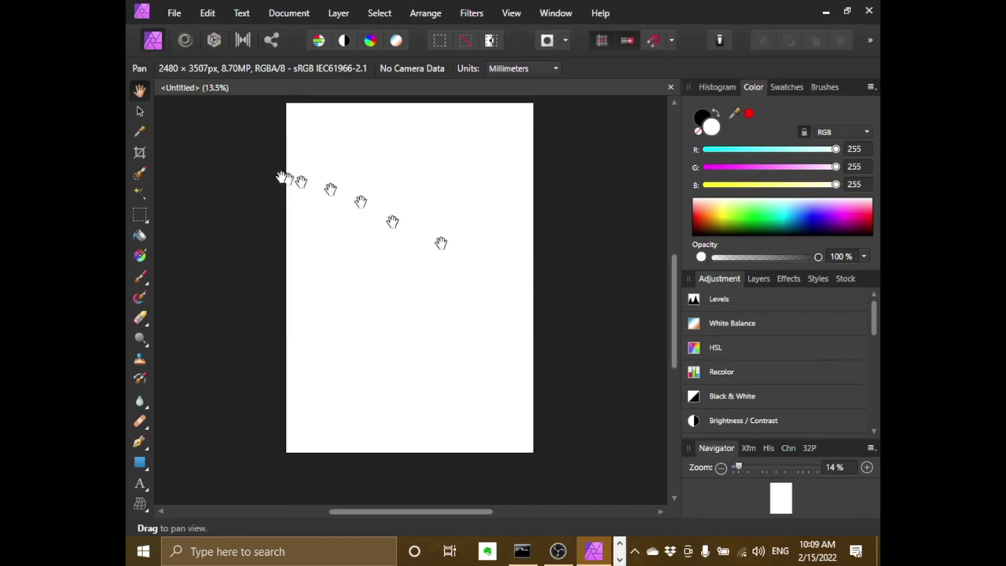
pyautogui.click(140, 111)
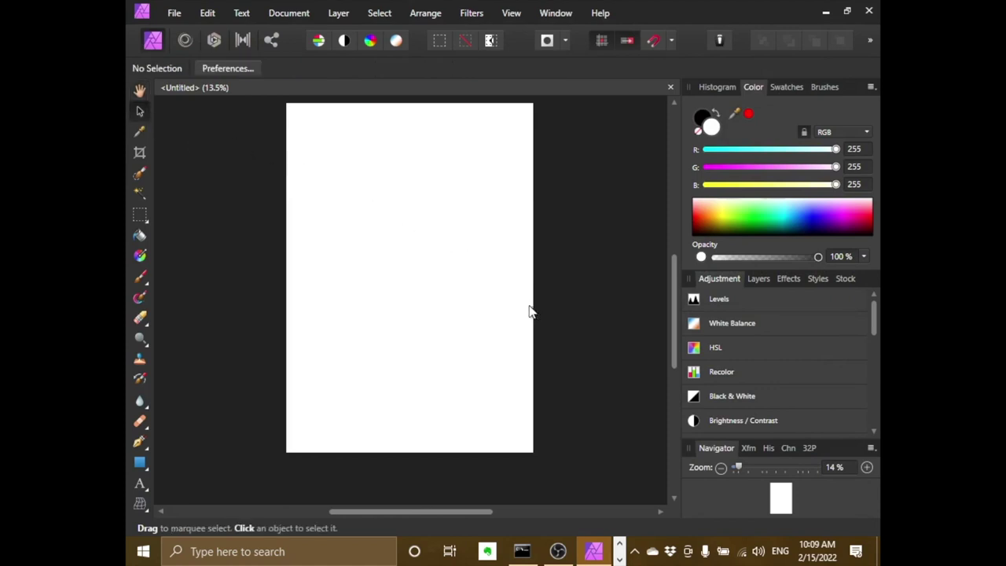
pyautogui.scroll(1, 503, 309)
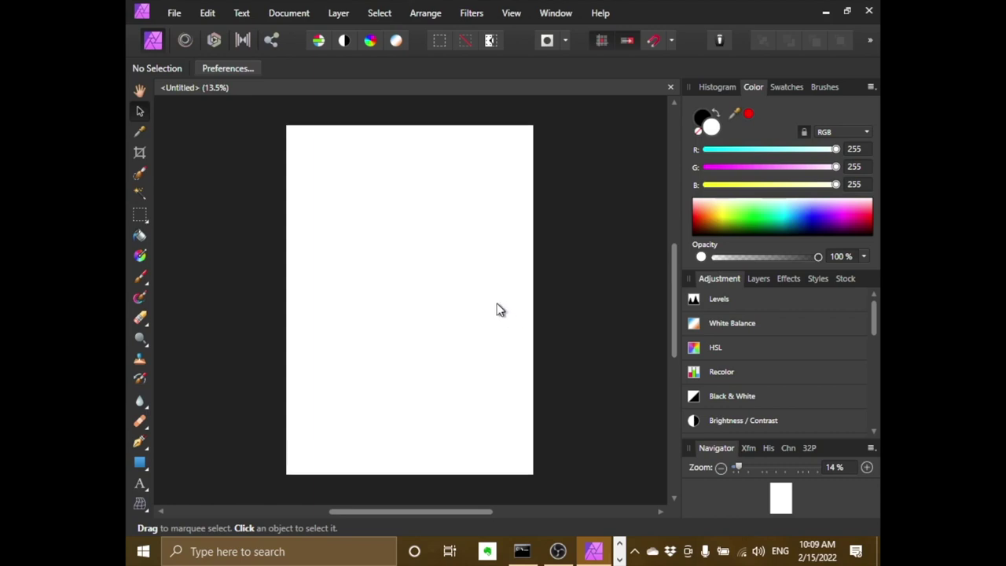
pyautogui.click(844, 281)
pyautogui.click(763, 302)
pyautogui.write('city')
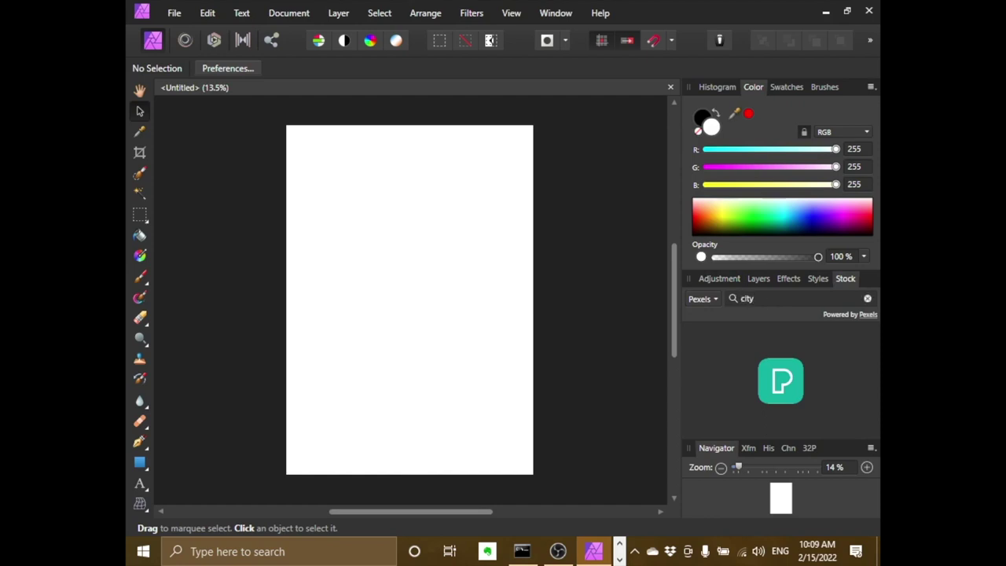
pyautogui.press('Return')
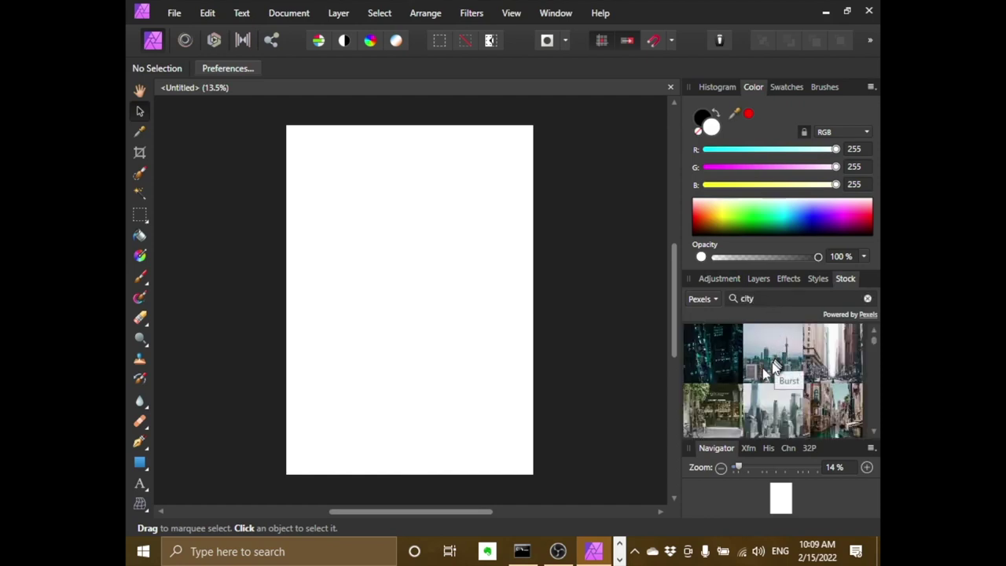
pyautogui.moveTo(727, 370); pyautogui.dragTo(436, 307)
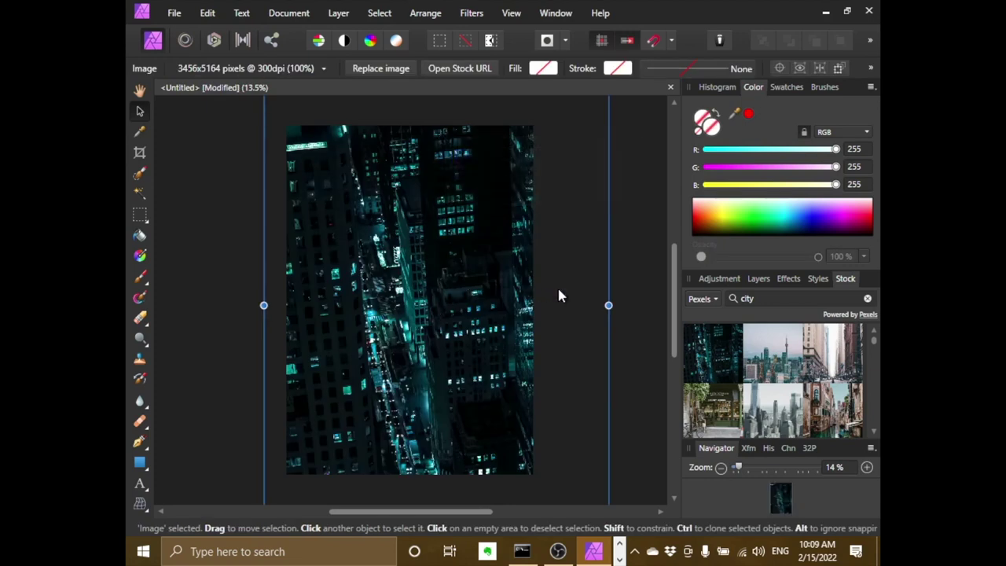
# Resize and reposition the city photo using its corner handles.
pyautogui.click(756, 280)
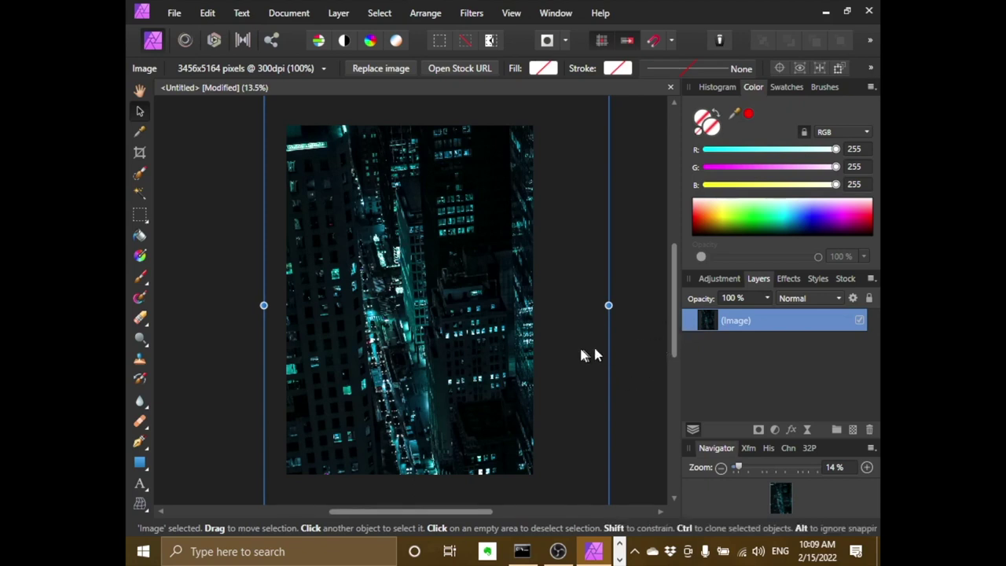
pyautogui.scroll(-3, 582, 355)
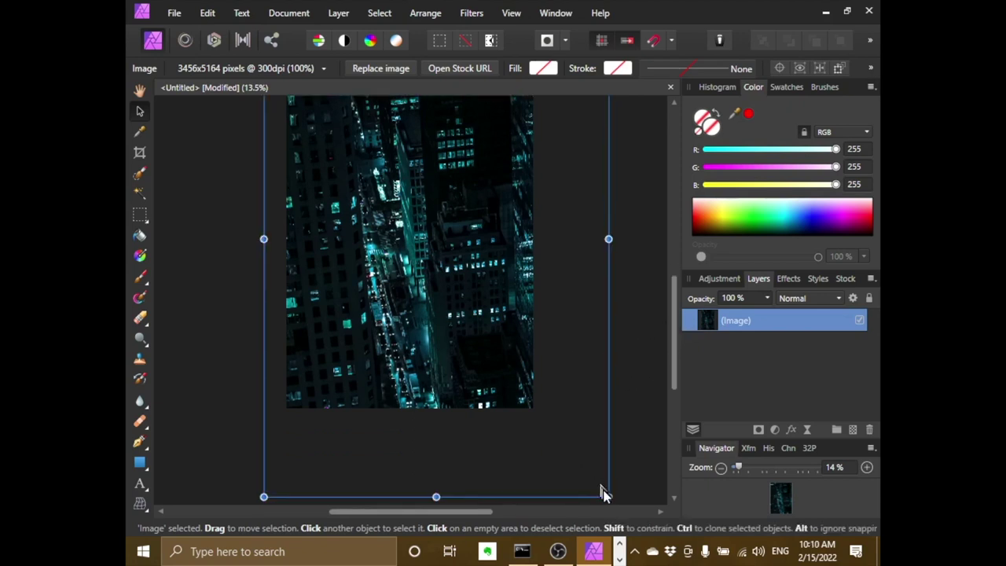
pyautogui.moveTo(607, 496); pyautogui.dragTo(543, 417)
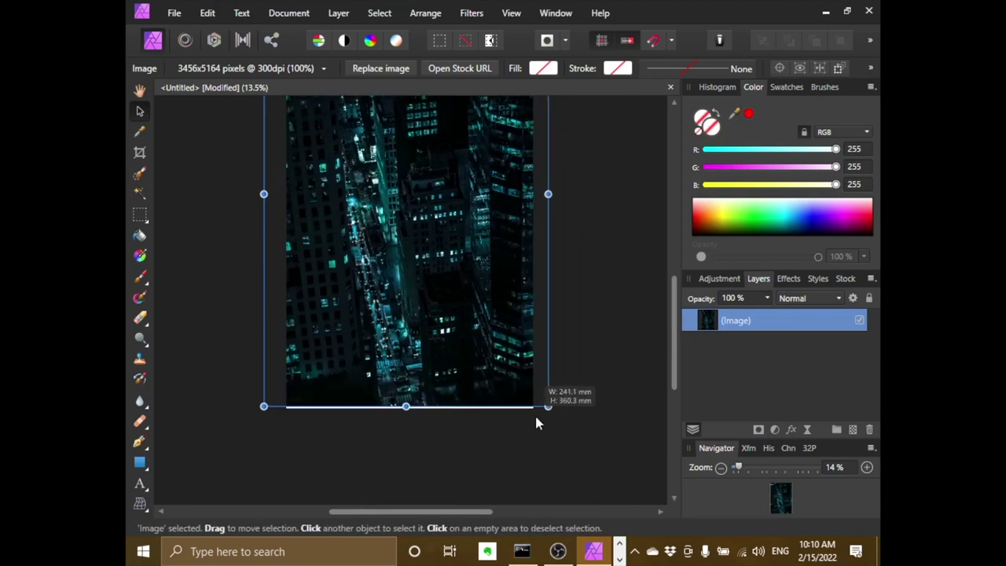
pyautogui.scroll(6, 641, 412)
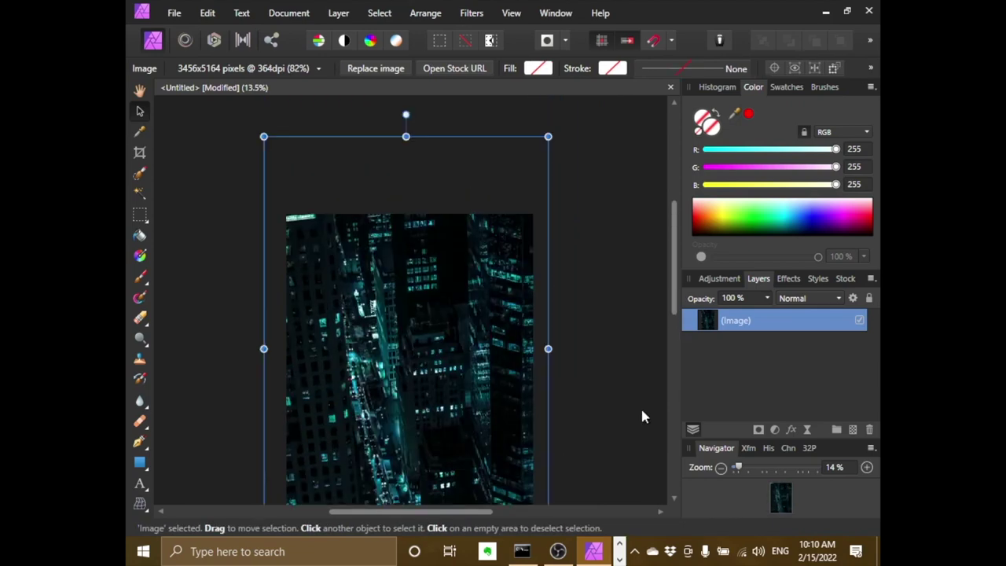
pyautogui.moveTo(264, 138); pyautogui.dragTo(314, 216)
pyautogui.moveTo(472, 344); pyautogui.dragTo(453, 353)
pyautogui.scroll(-2, 605, 295)
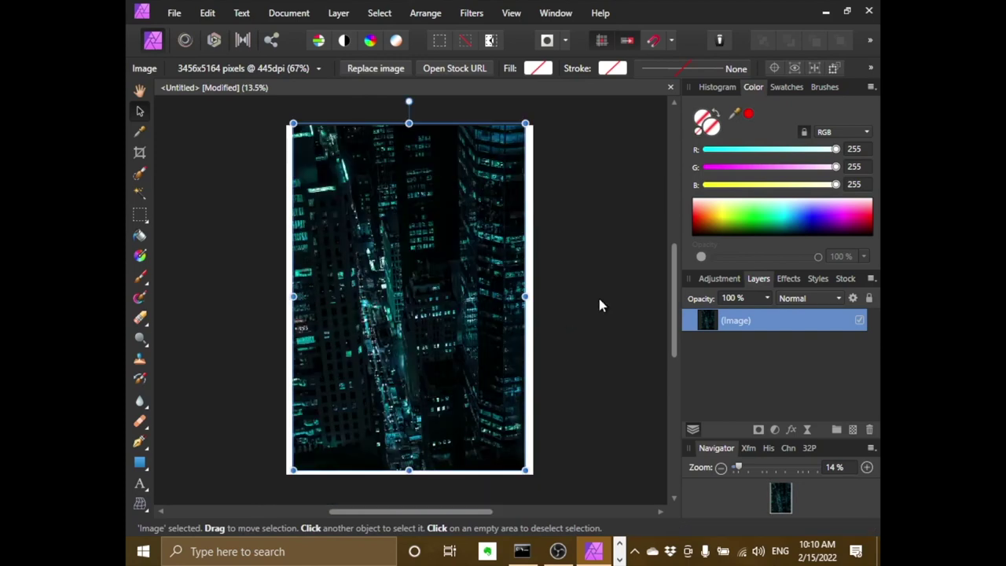
pyautogui.scroll(2, 599, 305)
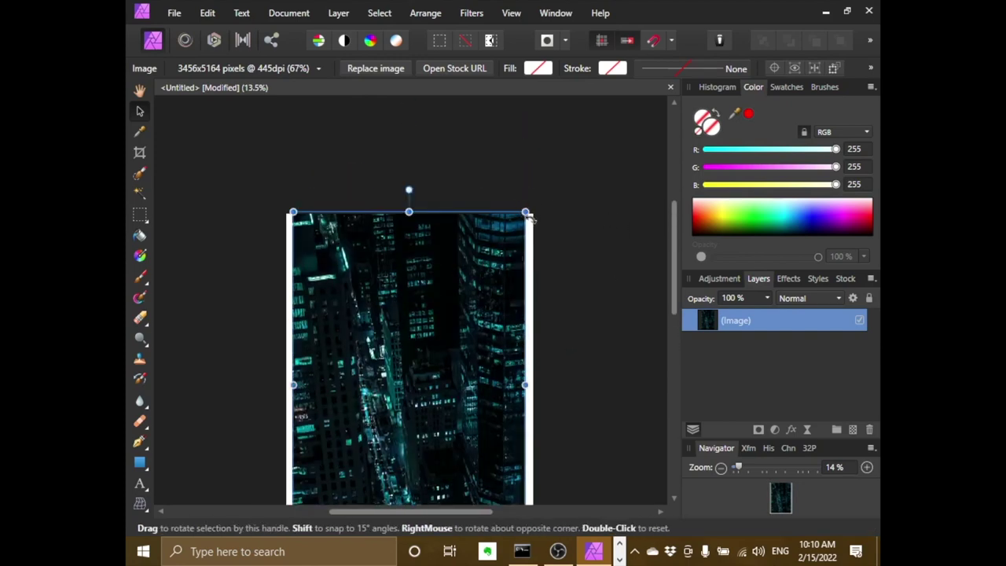
pyautogui.moveTo(527, 212); pyautogui.dragTo(535, 198)
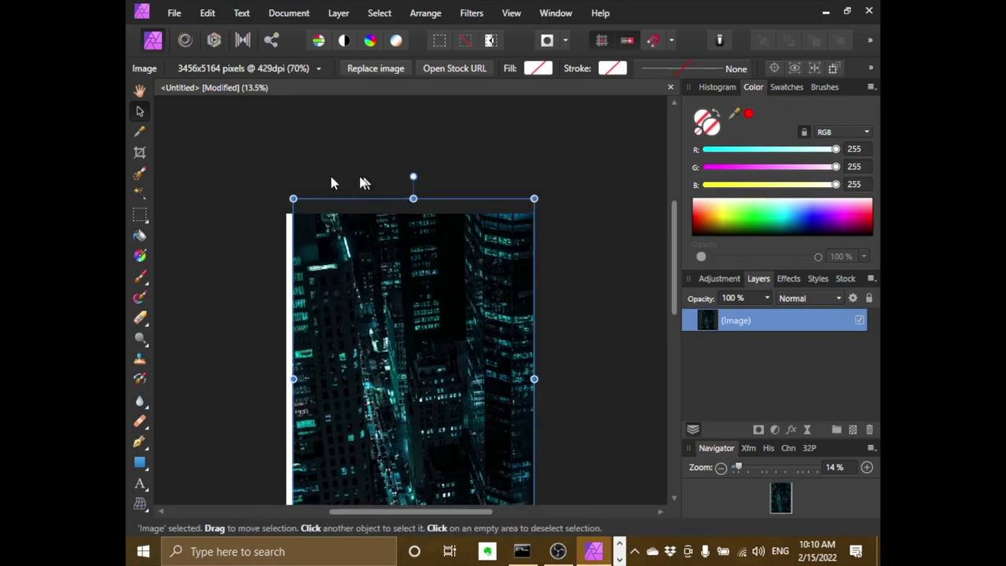
pyautogui.moveTo(289, 194); pyautogui.dragTo(285, 183)
pyautogui.scroll(-2, 603, 293)
pyautogui.moveTo(431, 257); pyautogui.dragTo(431, 266)
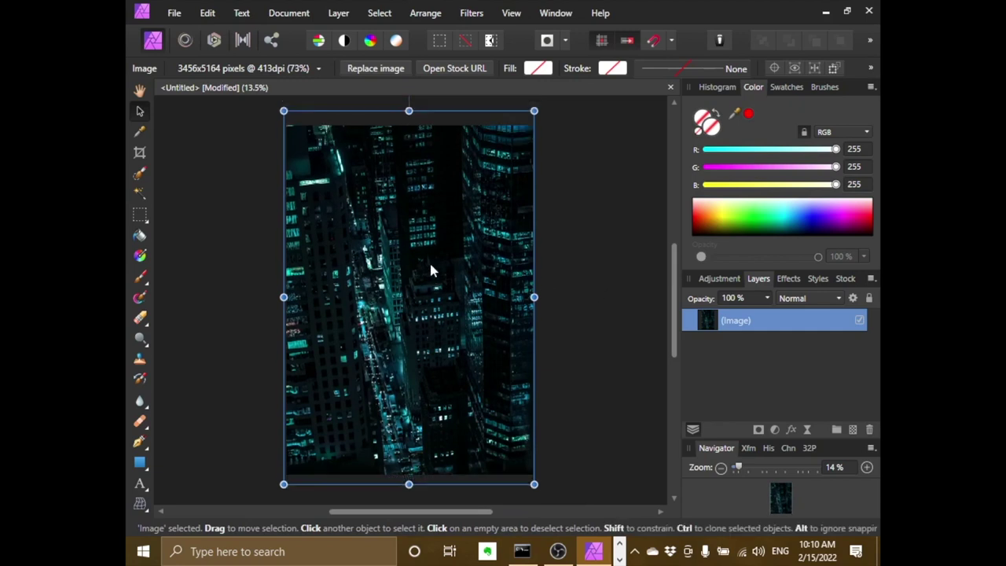
# Undo the last image transforms with Edit > Undo Transform, then delete the photo.
pyautogui.click(603, 283)
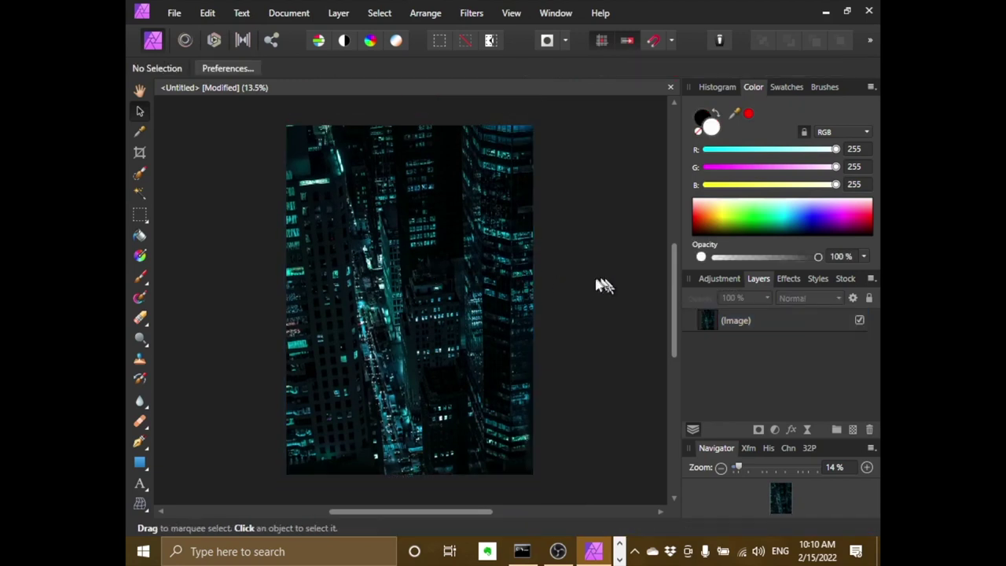
pyautogui.click(207, 13)
pyautogui.press('Escape')
pyautogui.hotkey('ctrl', 'z')
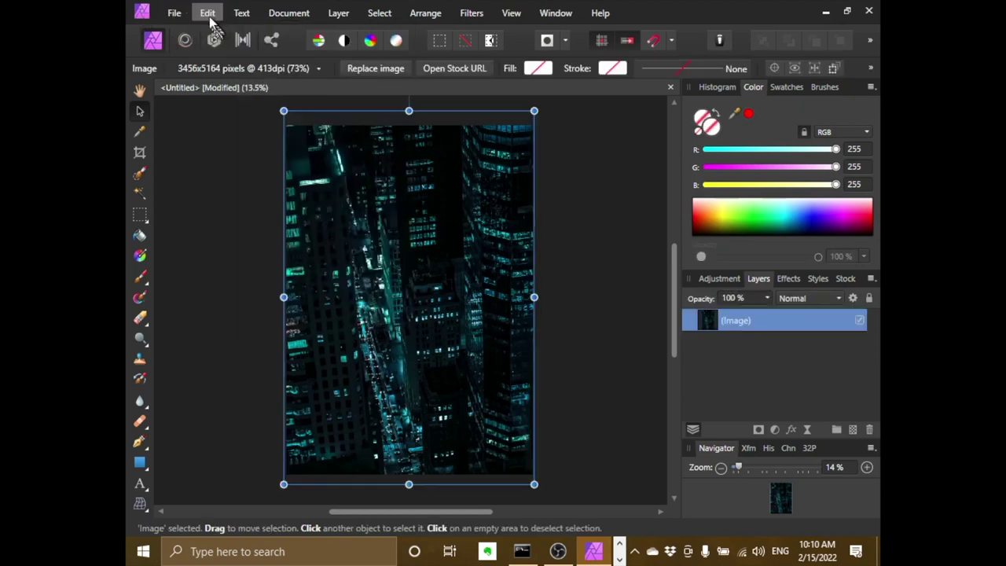
pyautogui.click(208, 14)
pyautogui.click(209, 29)
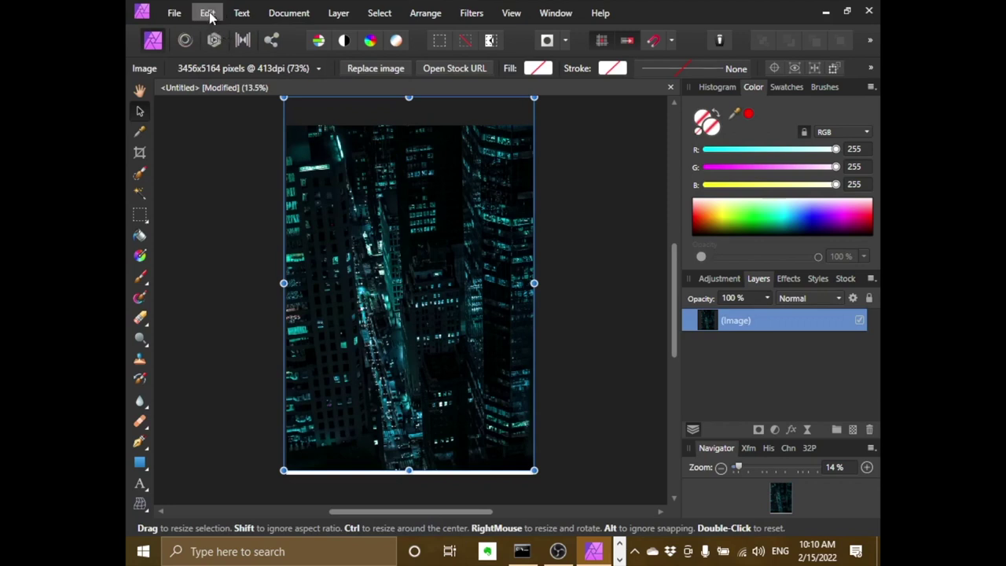
pyautogui.click(208, 13)
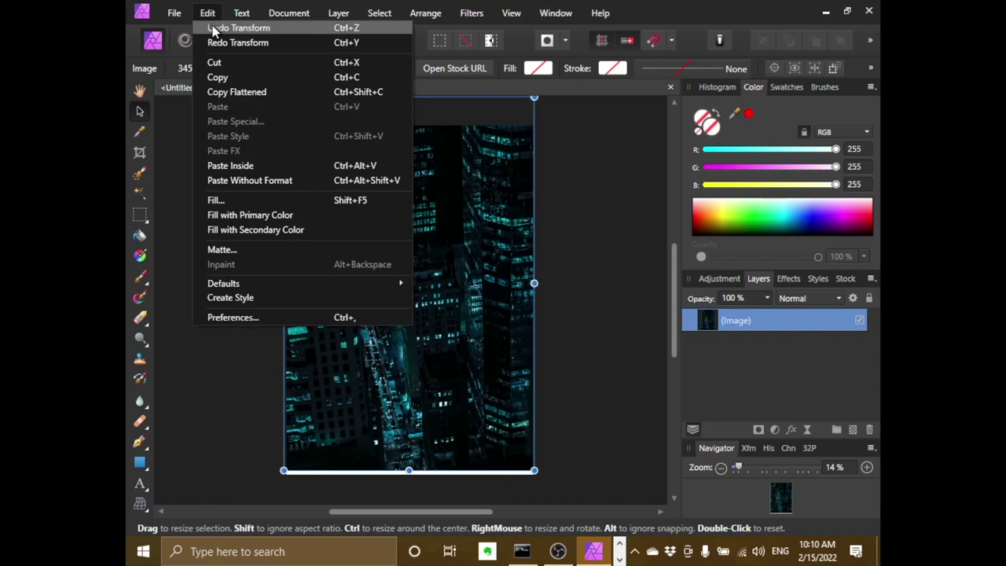
pyautogui.click(212, 27)
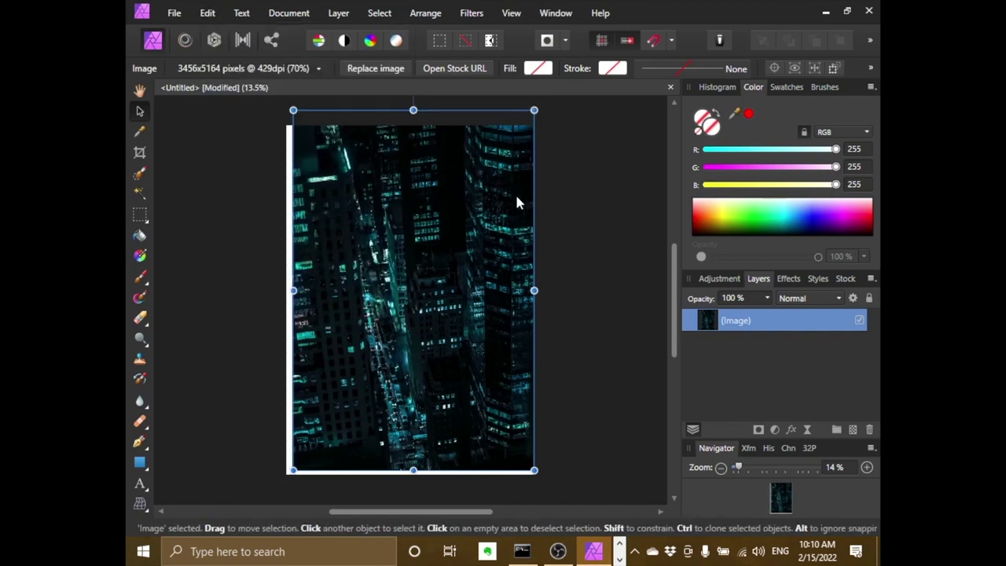
pyautogui.press('Delete')
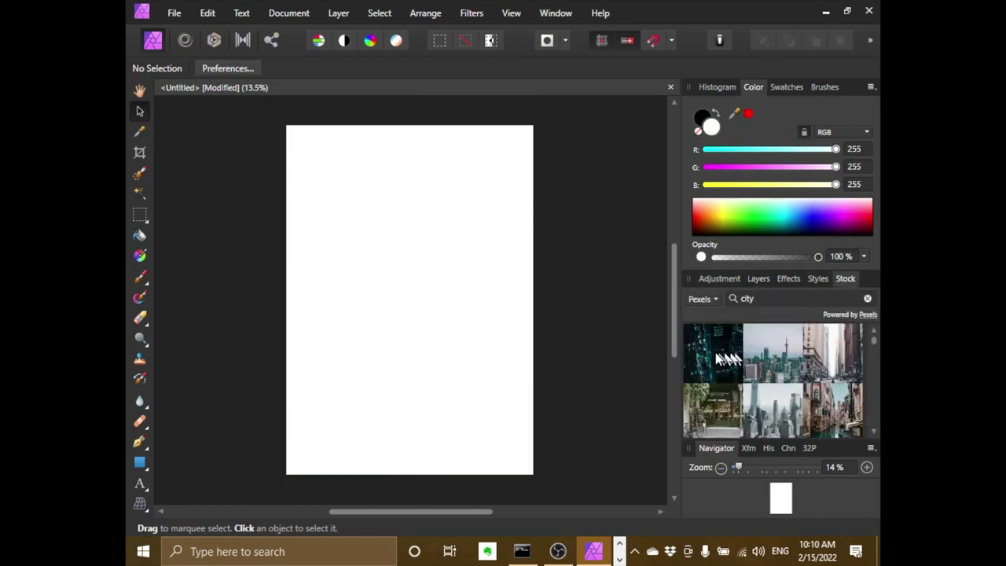
# Place the night city stock photo so it fills the A4 page and dismiss the attribution notice.
pyautogui.moveTo(715, 356); pyautogui.dragTo(392, 323)
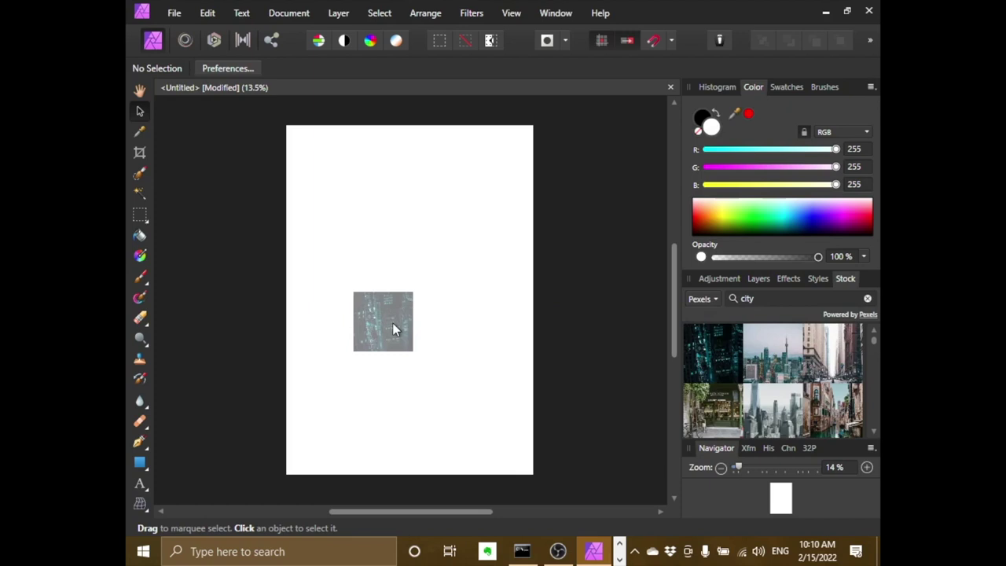
pyautogui.moveTo(394, 330); pyautogui.dragTo(400, 325)
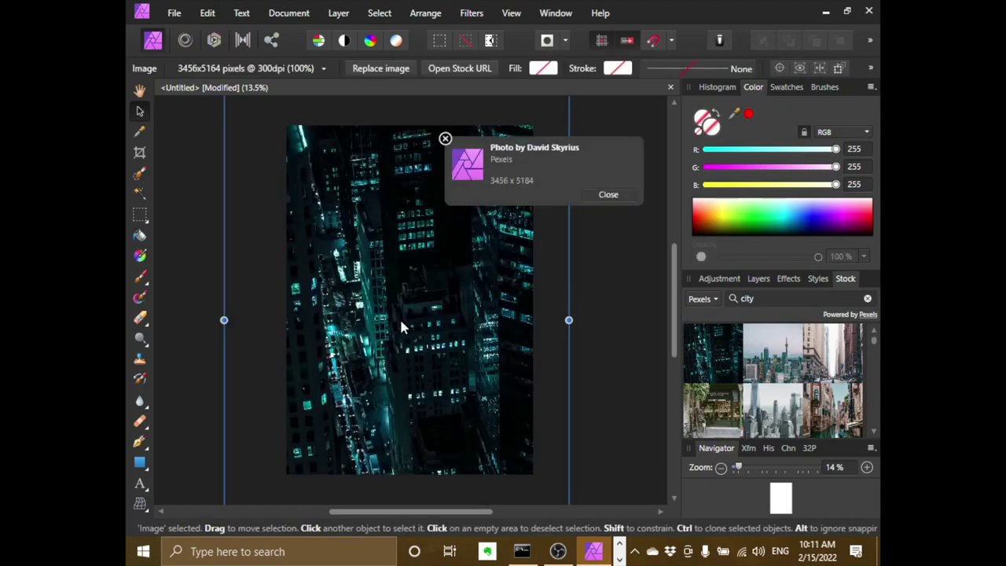
pyautogui.click(619, 195)
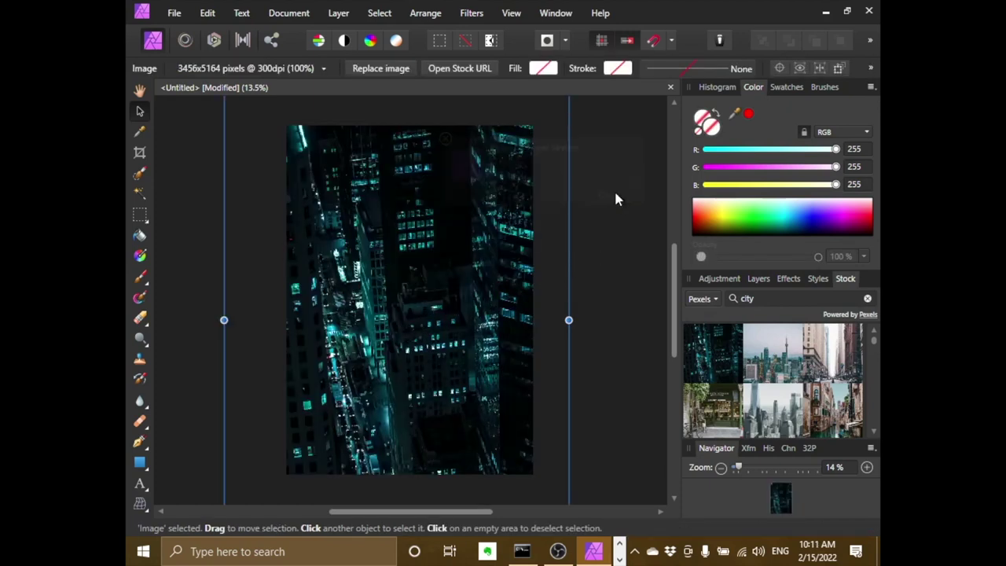
pyautogui.click(759, 280)
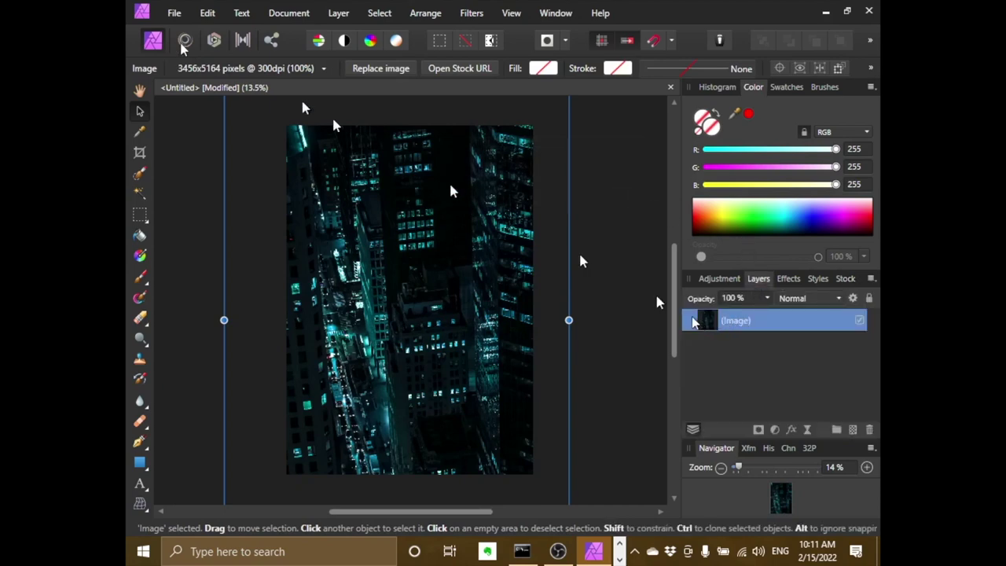
# Copy the city photo and create a new document from the clipboard.
pyautogui.click(208, 16)
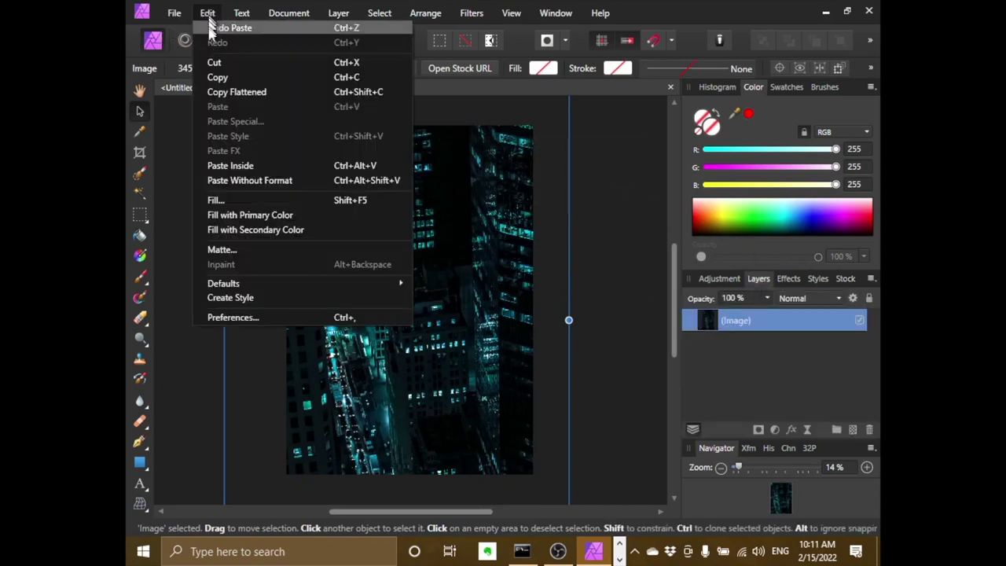
pyautogui.click(217, 76)
pyautogui.click(175, 13)
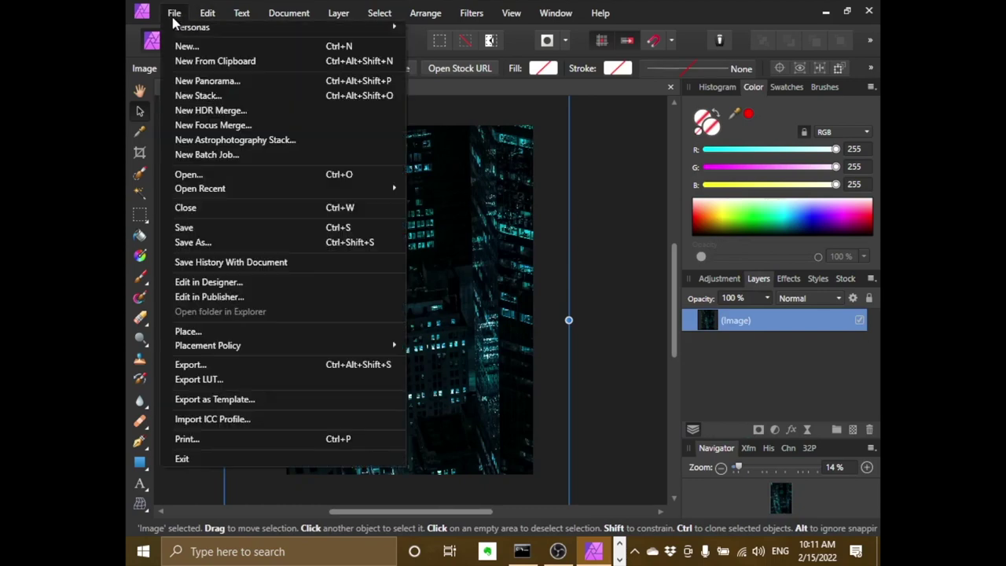
pyautogui.click(202, 62)
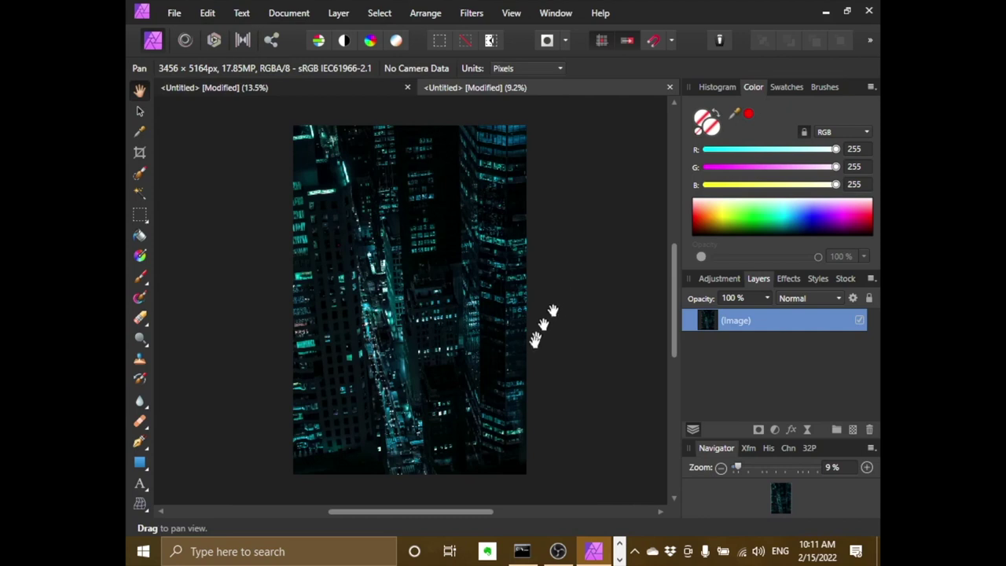
# Open Save As for the clipboard city document to check its iCloud Drive save location.
pyautogui.click(139, 110)
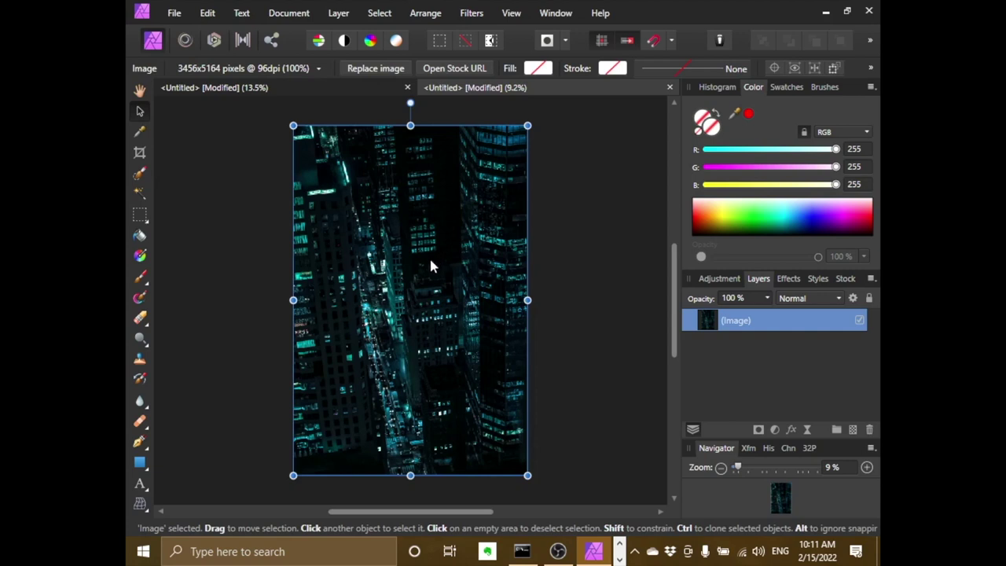
pyautogui.click(174, 13)
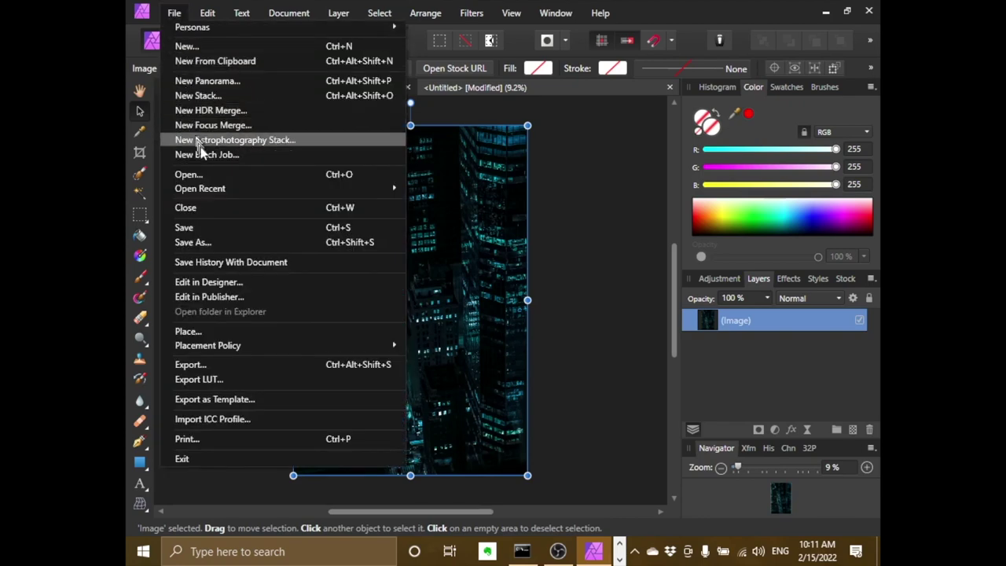
pyautogui.click(210, 242)
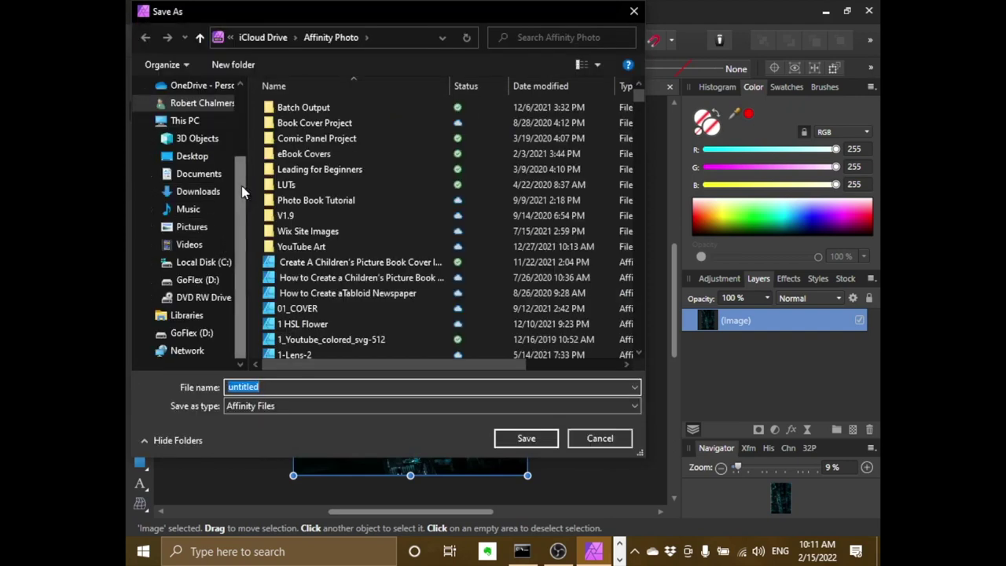
pyautogui.scroll(2, 241, 192)
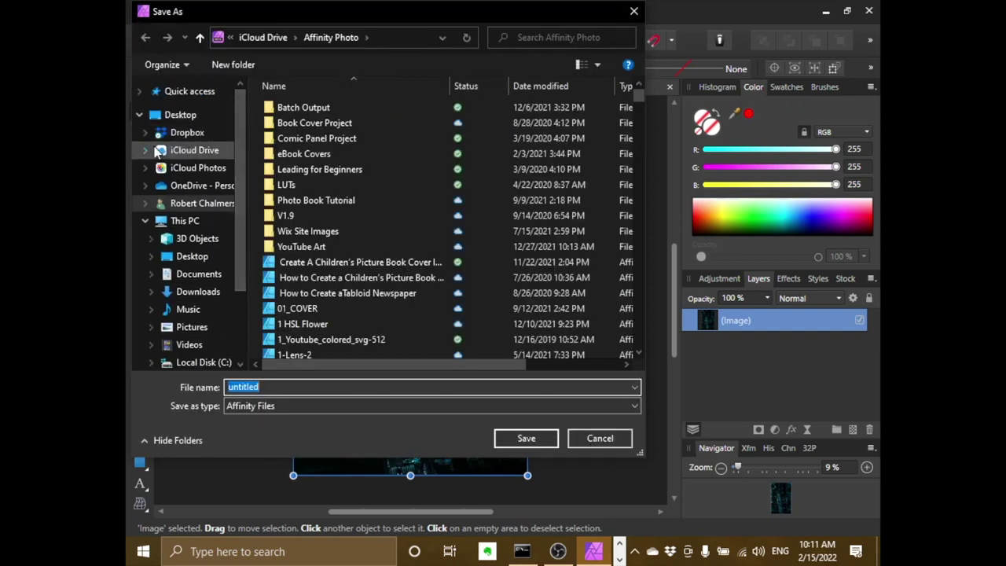
pyautogui.click(145, 150)
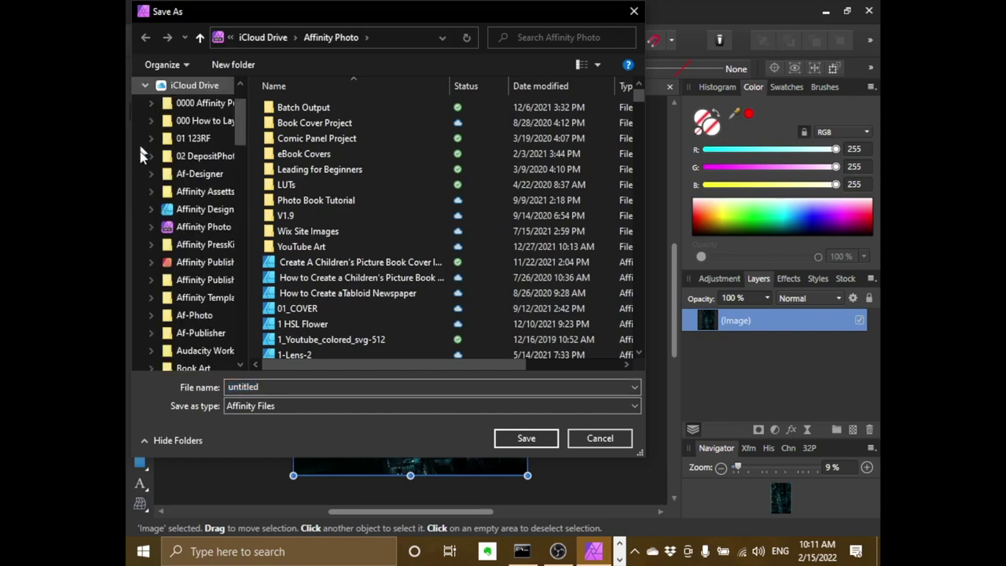
pyautogui.click(180, 86)
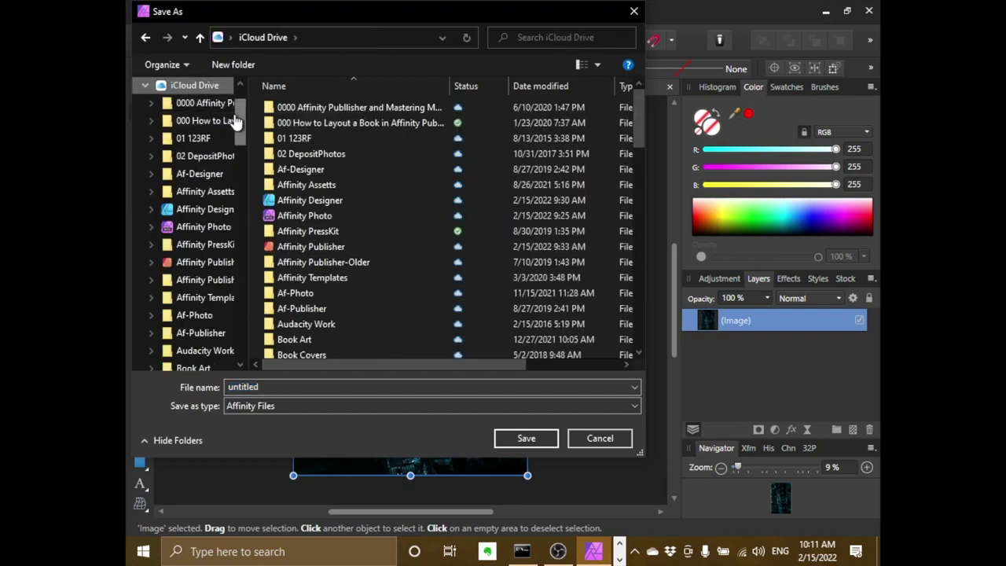
pyautogui.scroll(-2, 234, 125)
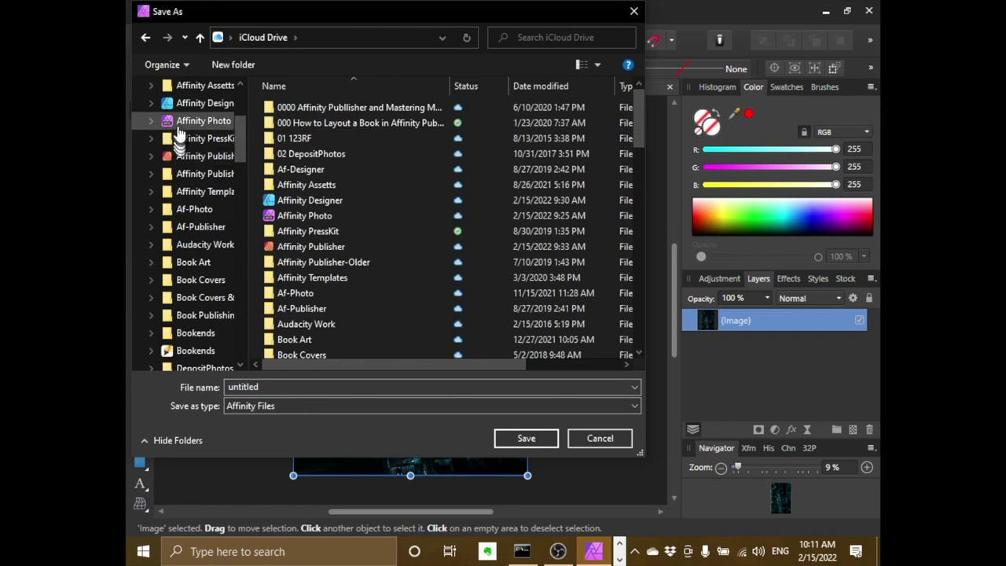
pyautogui.click(152, 121)
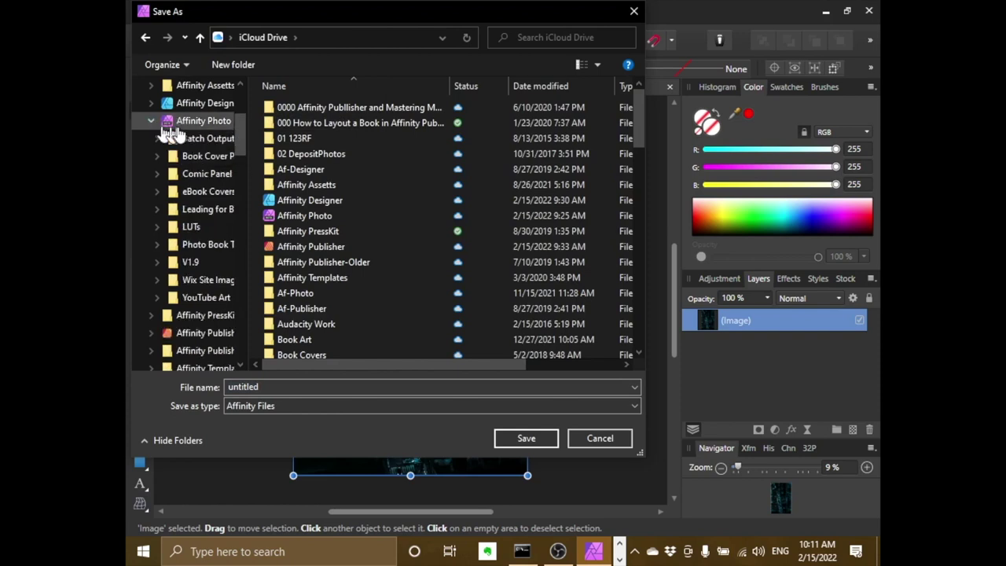
pyautogui.click(193, 122)
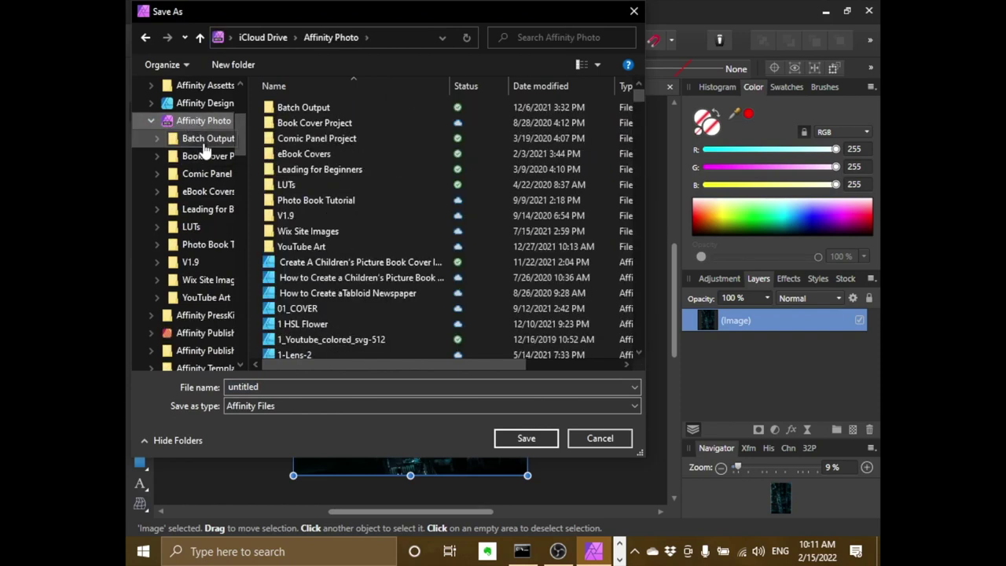
pyautogui.click(539, 88)
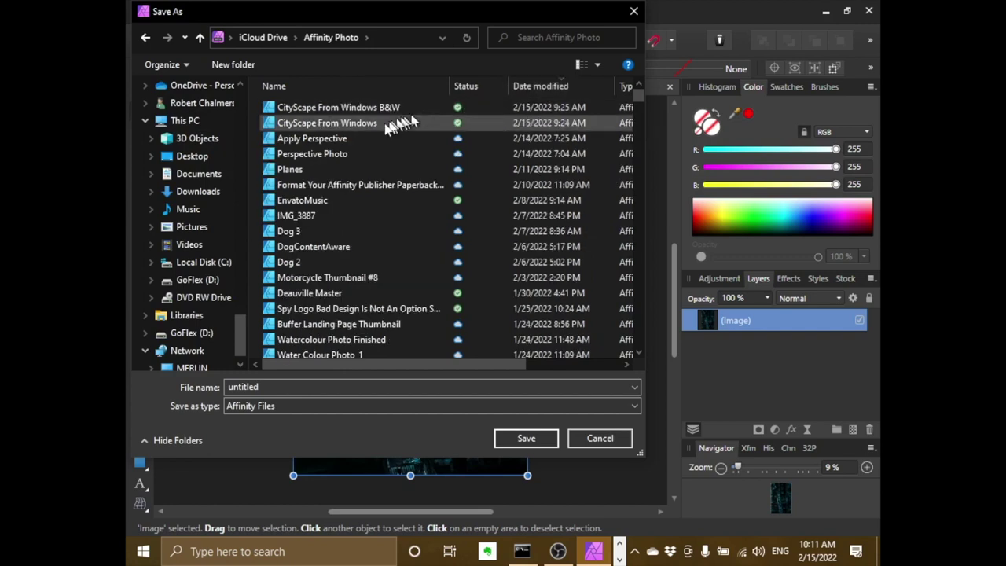
pyautogui.click(352, 131)
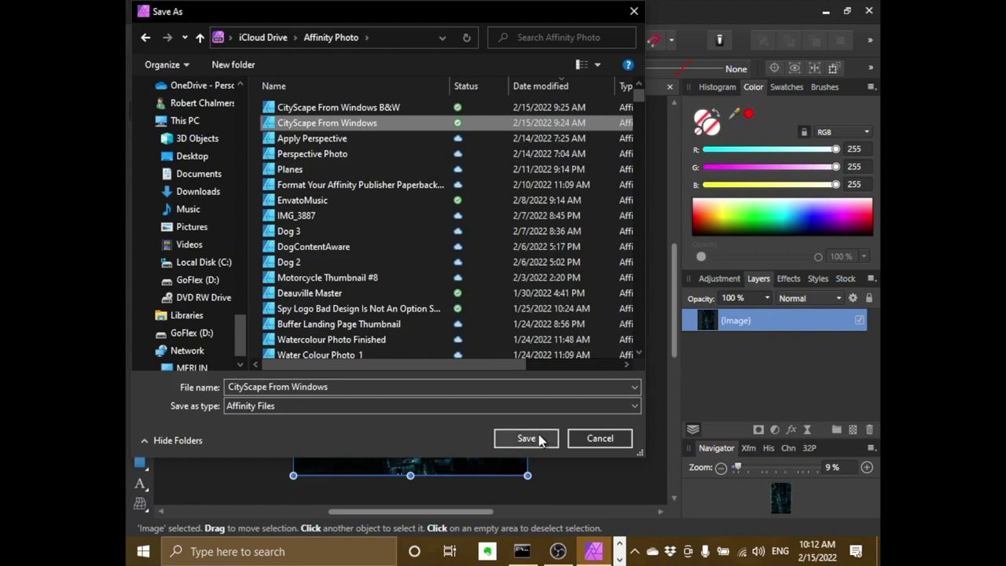
pyautogui.click(350, 110)
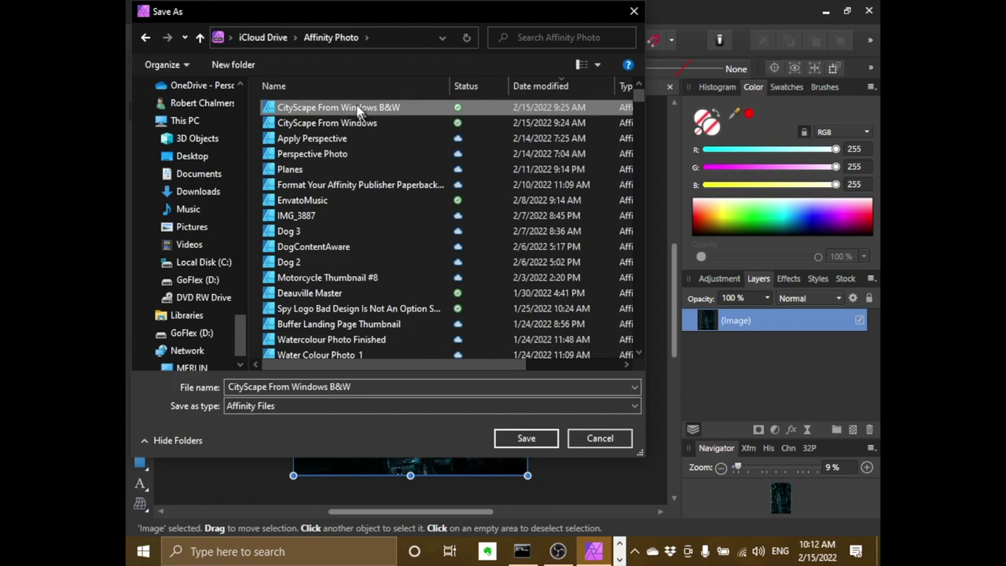
pyautogui.click(597, 439)
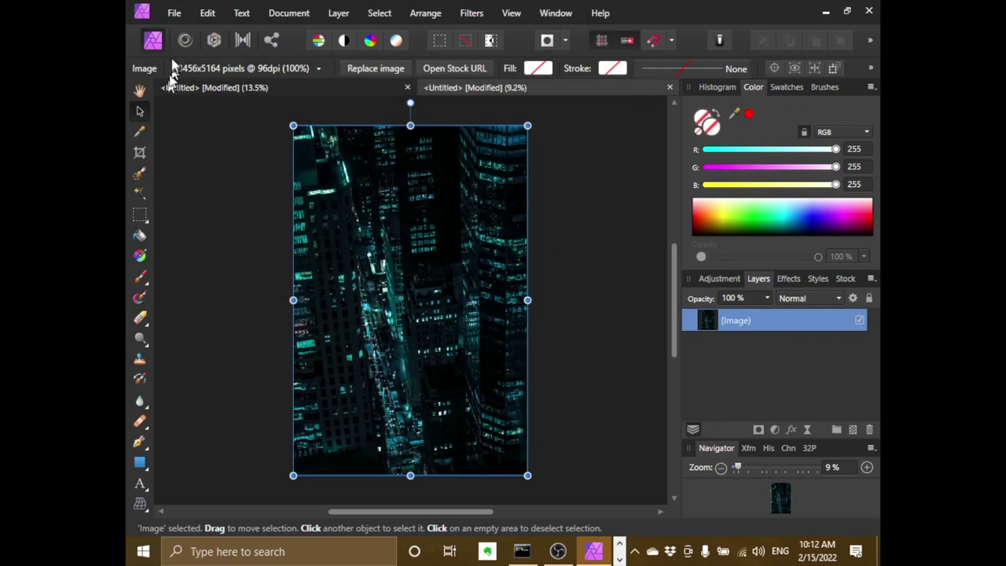
# Close both untitled city documents without saving and exit Affinity Photo.
pyautogui.click(175, 12)
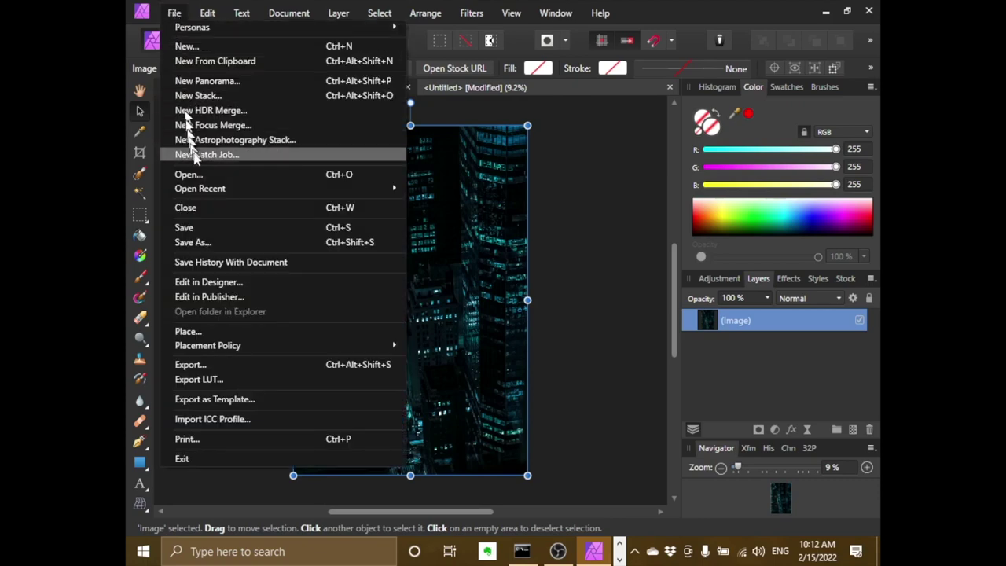
pyautogui.click(203, 206)
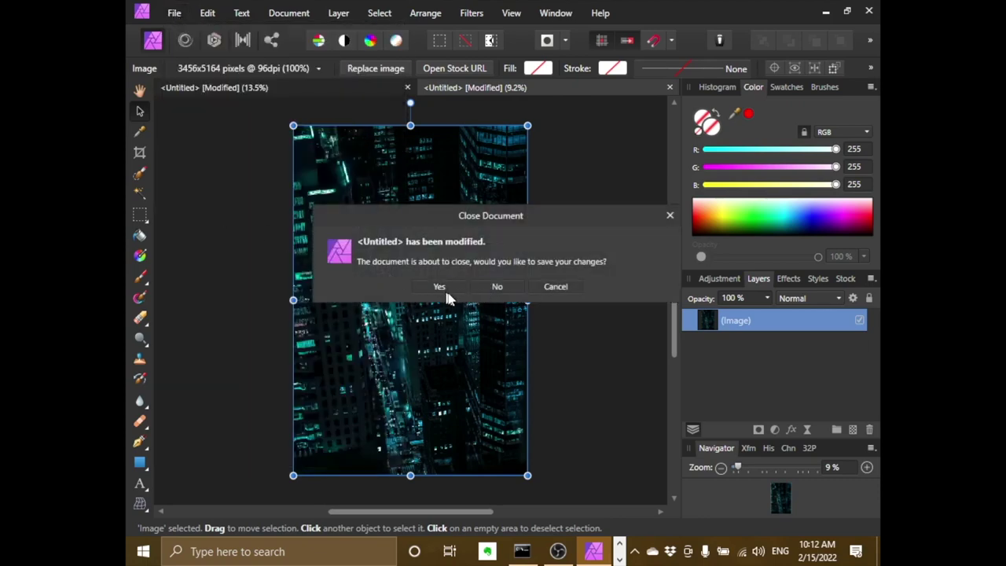
pyautogui.click(493, 286)
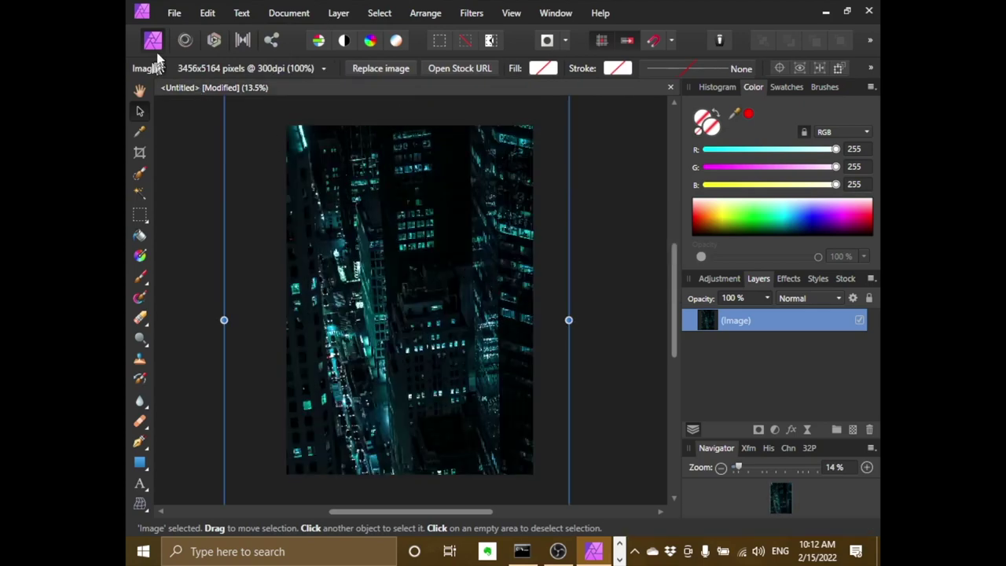
pyautogui.click(173, 13)
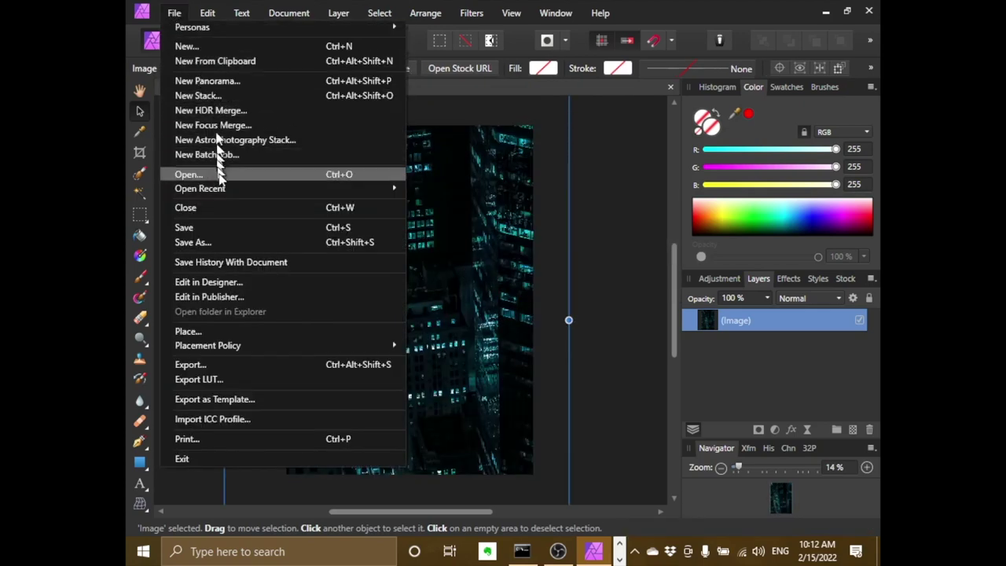
pyautogui.click(214, 207)
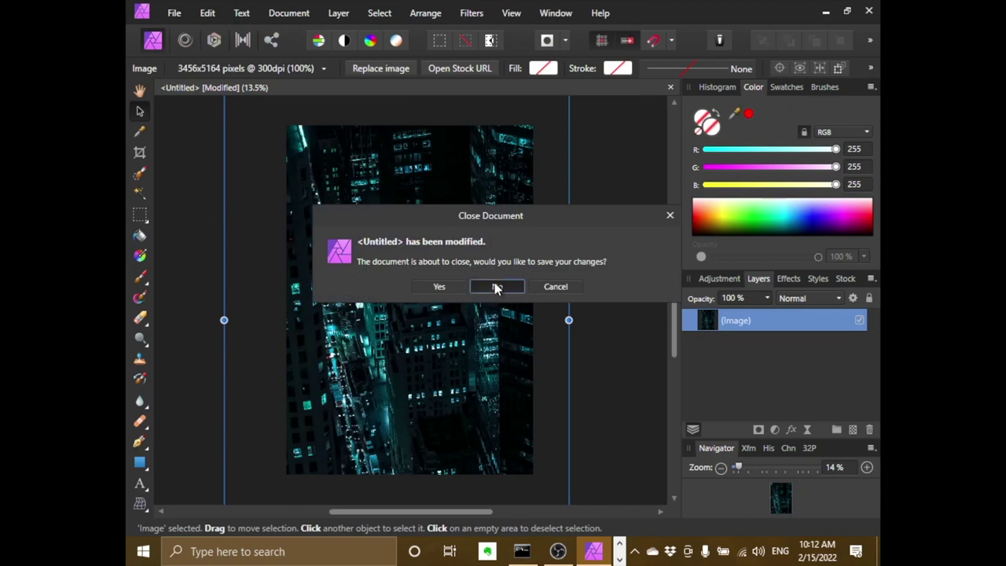
pyautogui.click(496, 286)
pyautogui.click(174, 13)
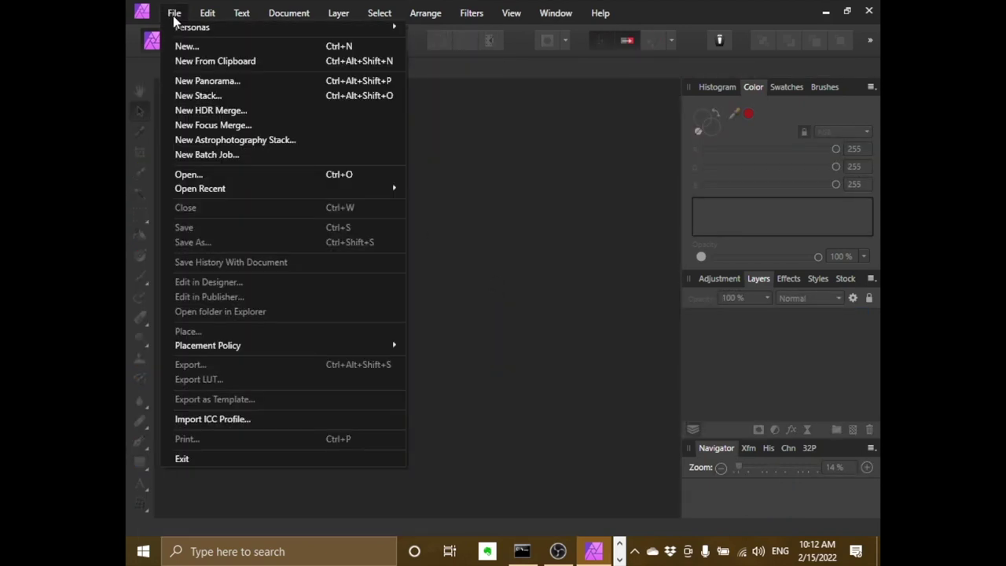
pyautogui.click(214, 459)
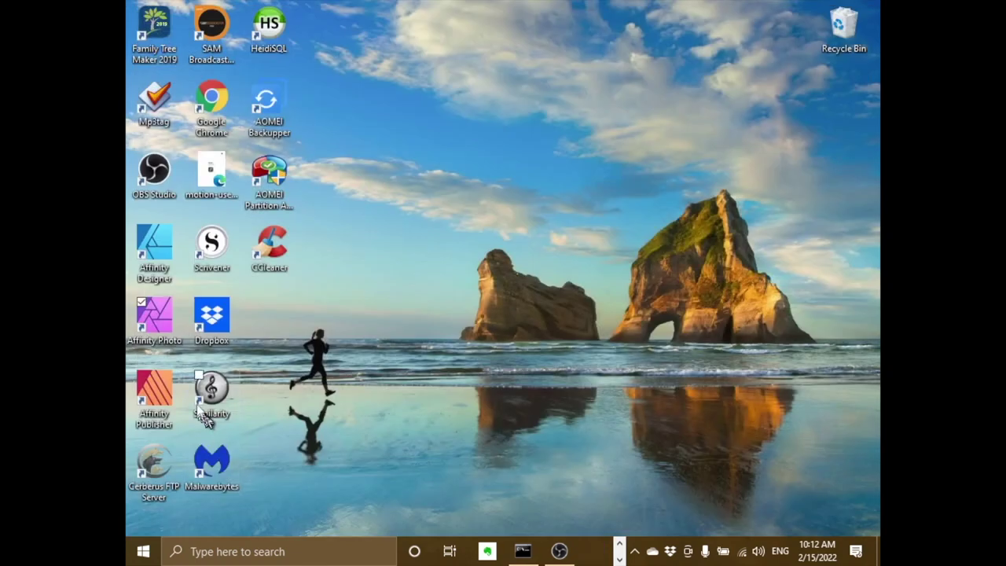
# Launch Affinity Designer and open the recent file CityScape Designer.afdesign.
pyautogui.doubleClick(155, 242)
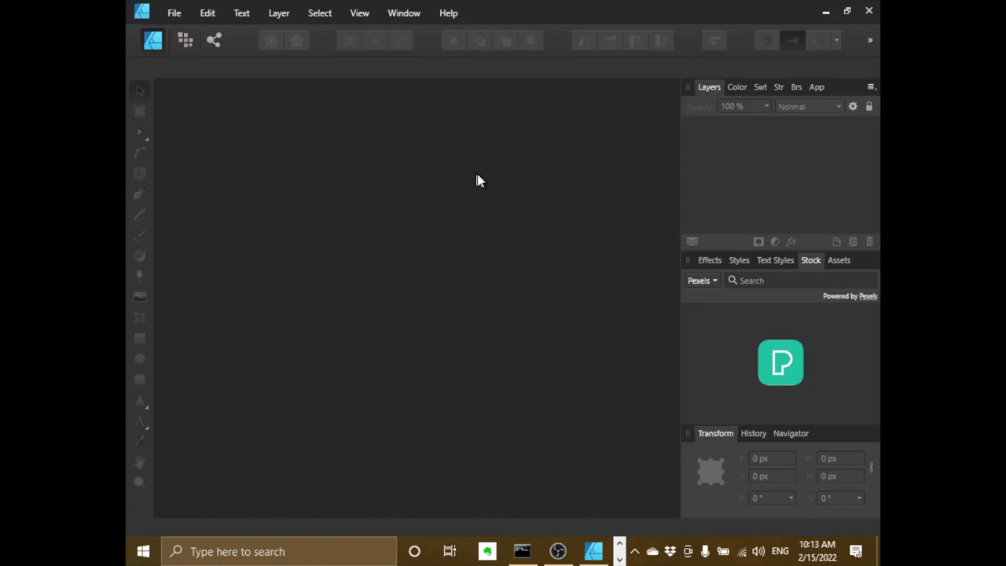
pyautogui.click(172, 13)
pyautogui.moveTo(224, 94)
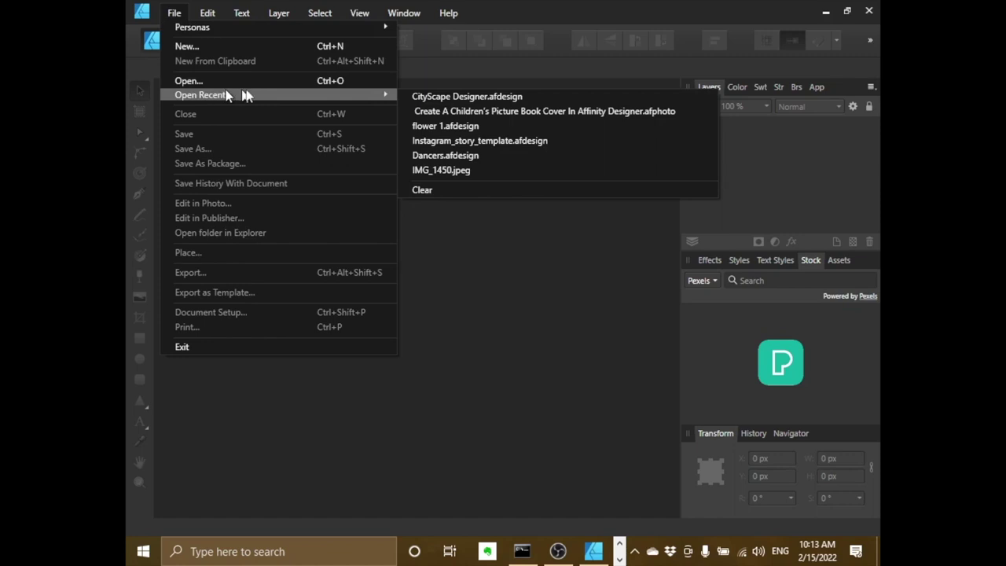
pyautogui.click(457, 97)
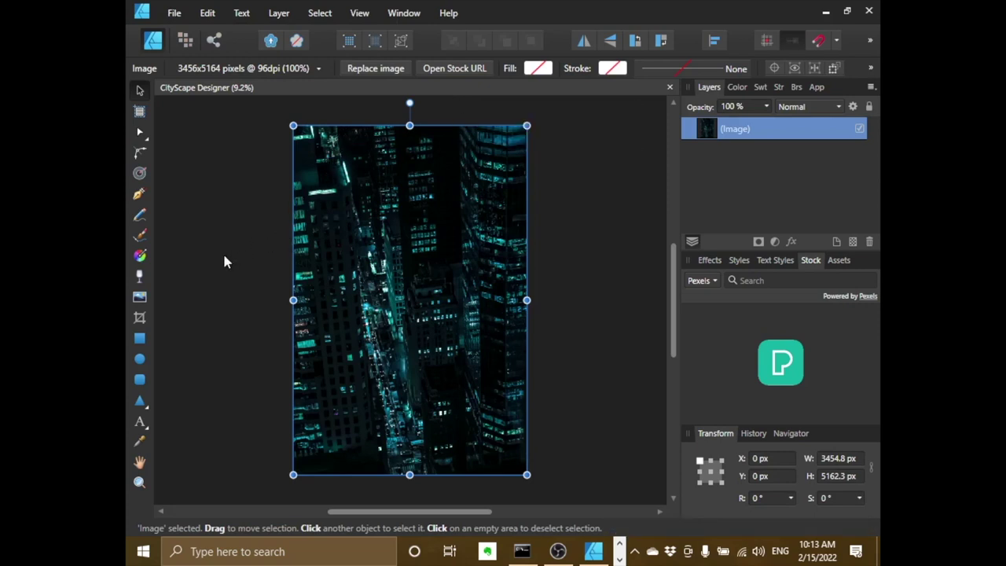
pyautogui.click(178, 17)
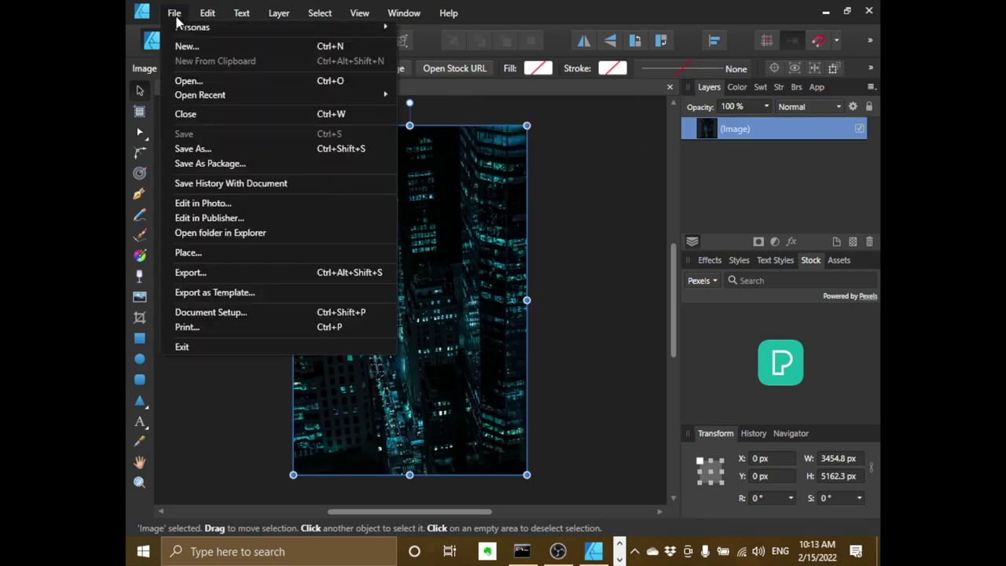
pyautogui.click(197, 150)
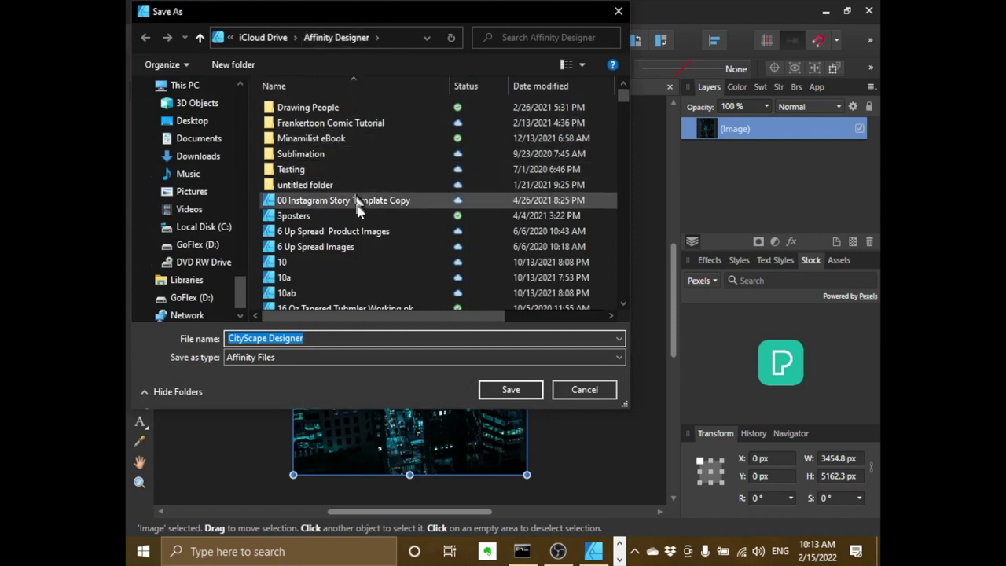
pyautogui.click(542, 84)
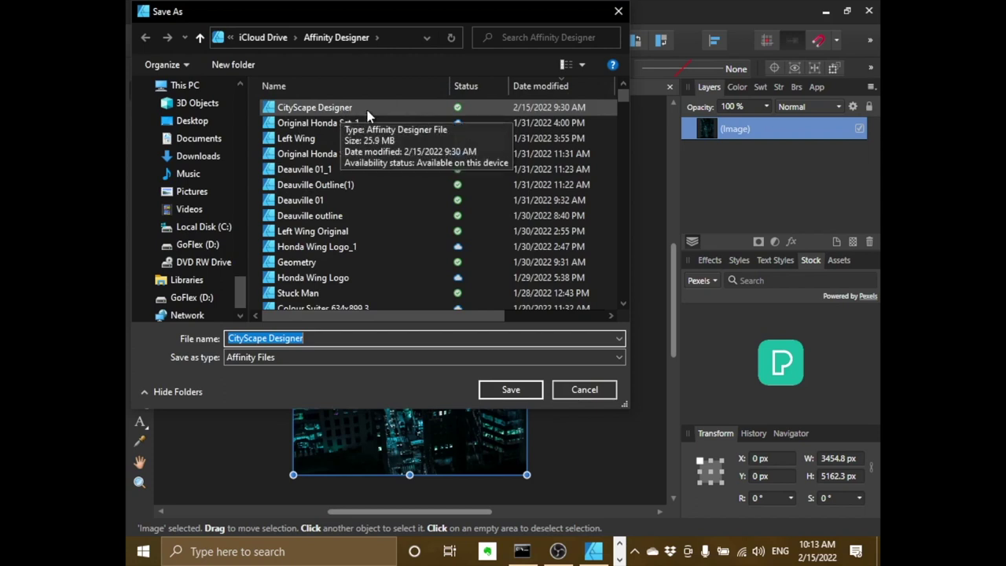
pyautogui.click(584, 393)
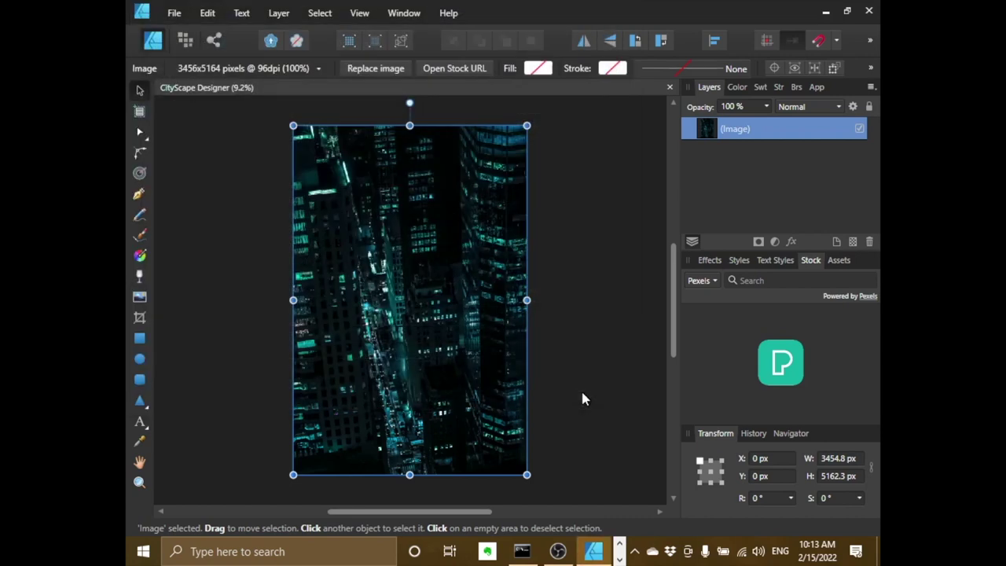
pyautogui.click(173, 14)
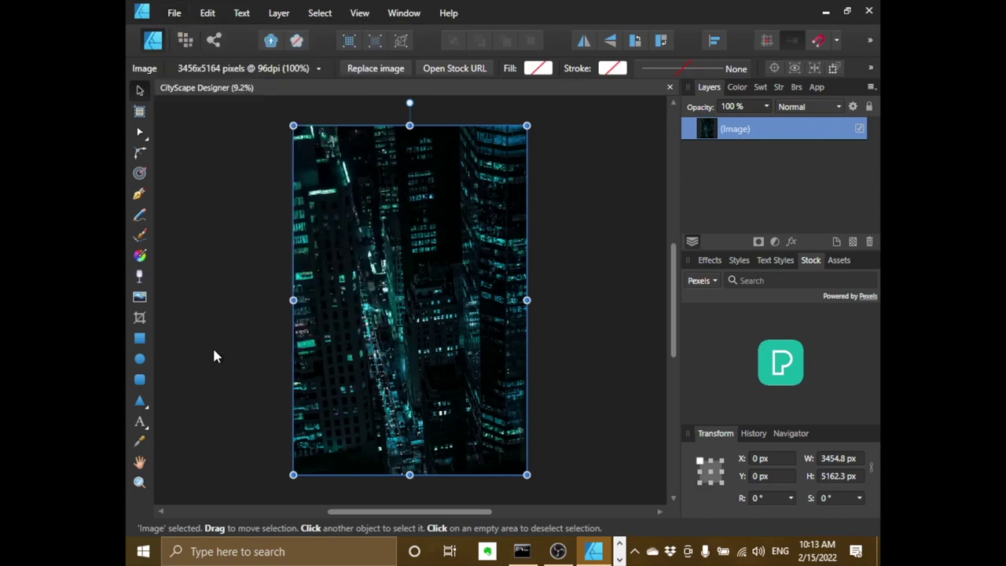
# Quit Affinity Designer, launch Affinity Publisher and open the recent Ebook Windows Test publication.
pyautogui.click(213, 348)
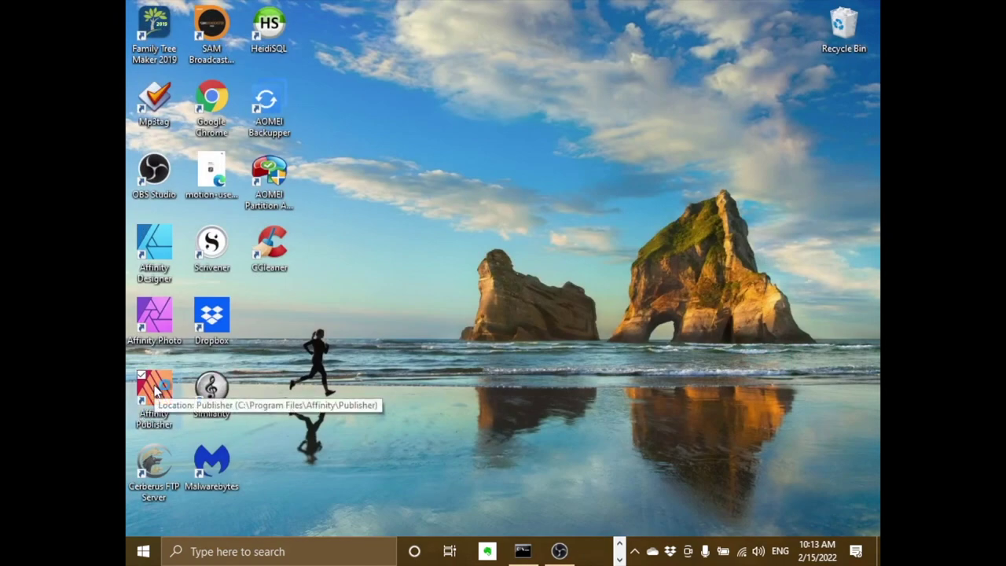
pyautogui.doubleClick(156, 390)
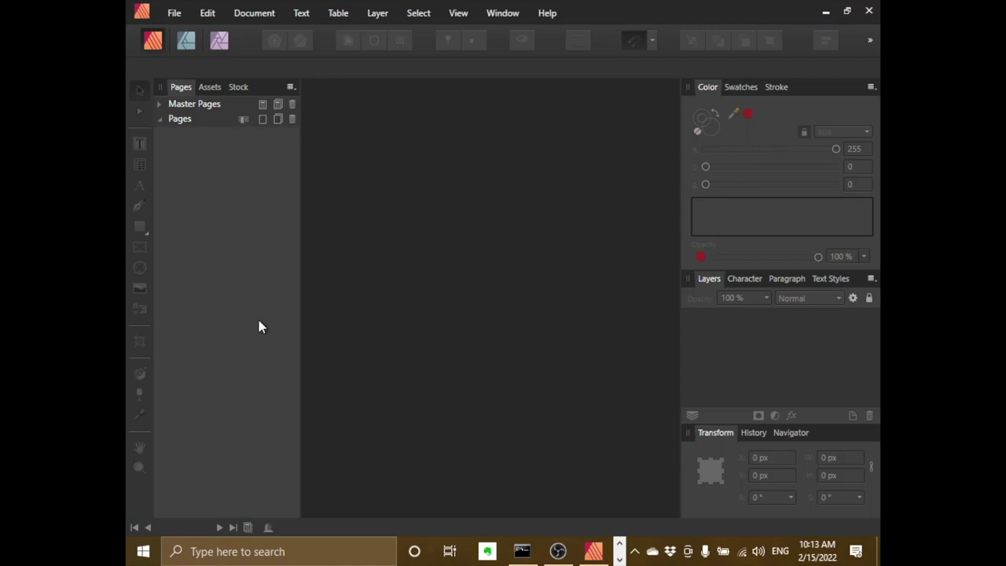
pyautogui.click(176, 13)
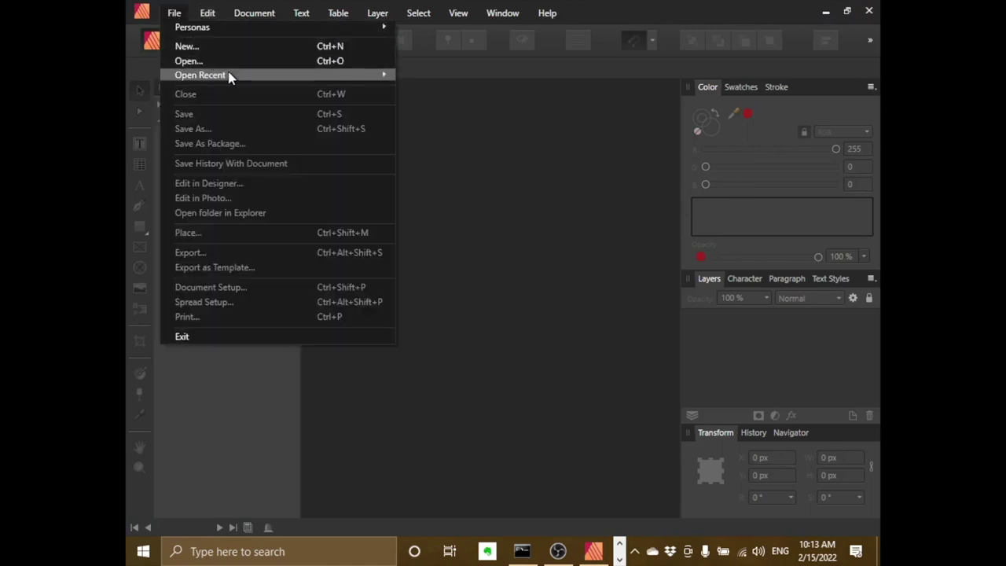
pyautogui.moveTo(236, 75)
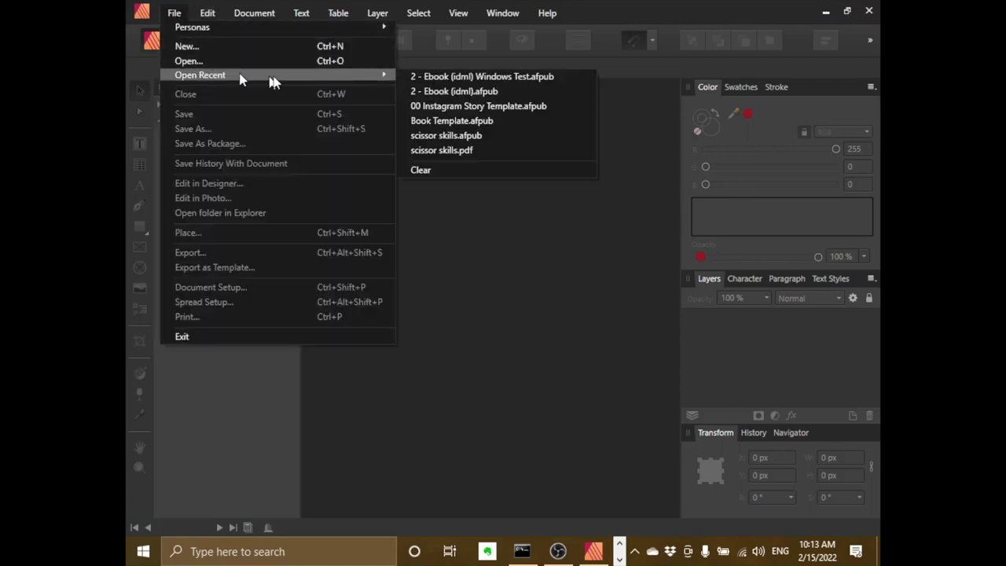
pyautogui.click(469, 76)
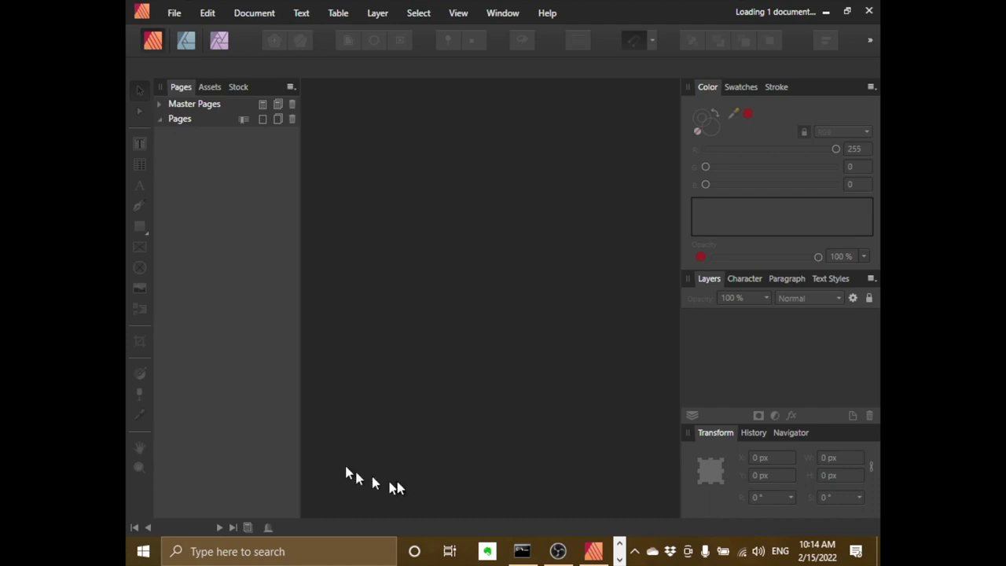
pyautogui.click(619, 558)
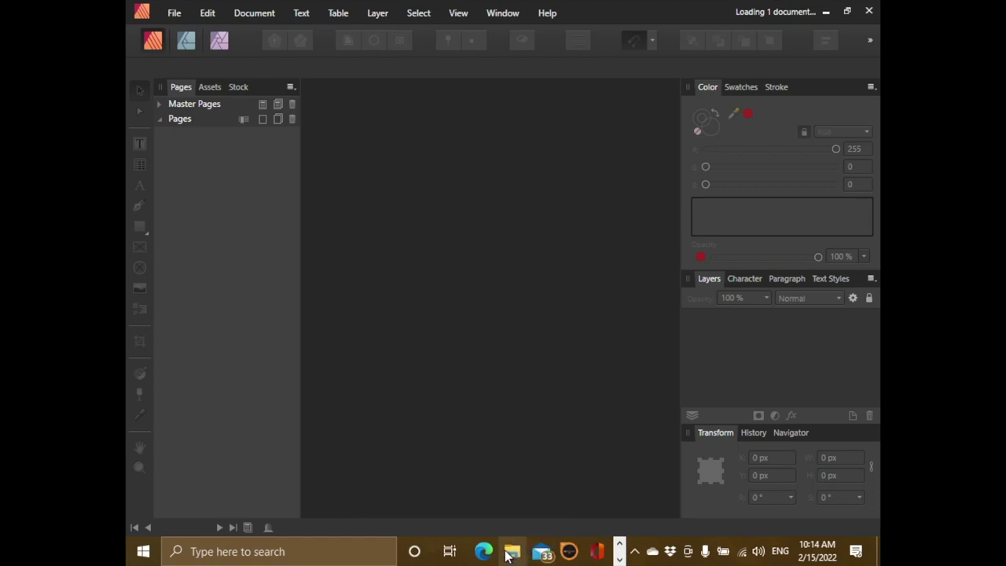
# Browse iCloud Drive in File Explorer and open '2 - Ebook (idml) Windows Test' from the Affinity Publisher folder.
pyautogui.click(512, 553)
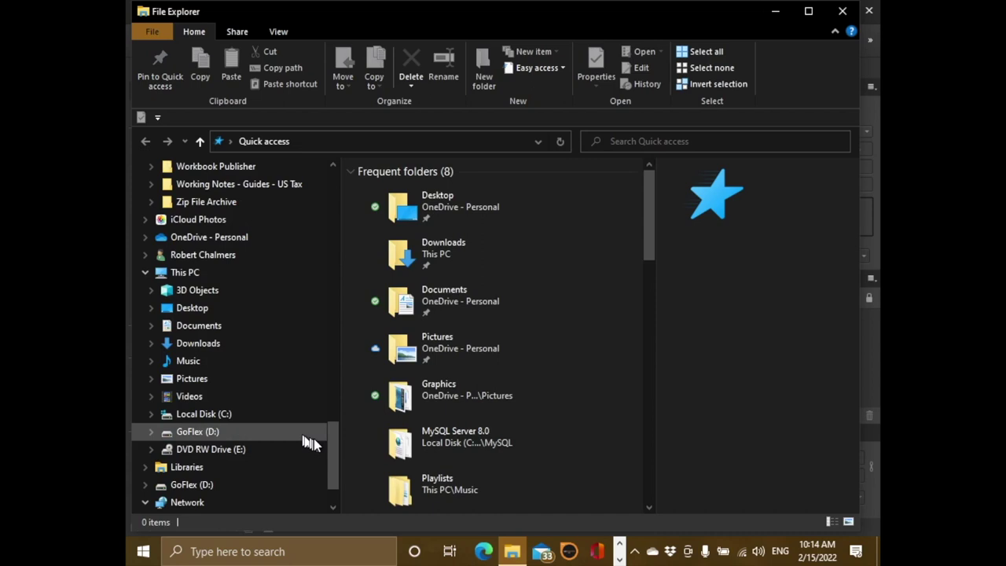
pyautogui.scroll(10, 314, 439)
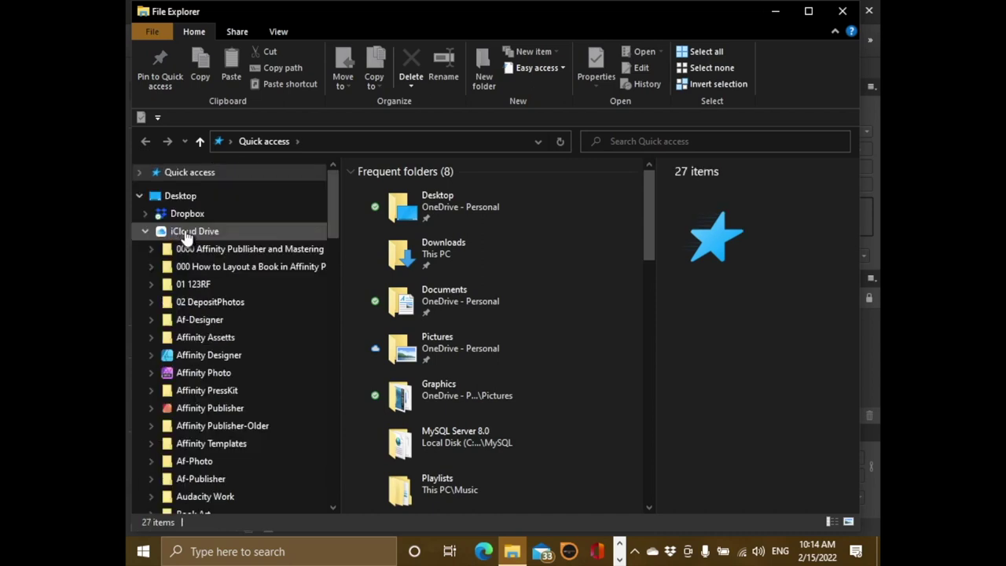
pyautogui.click(187, 234)
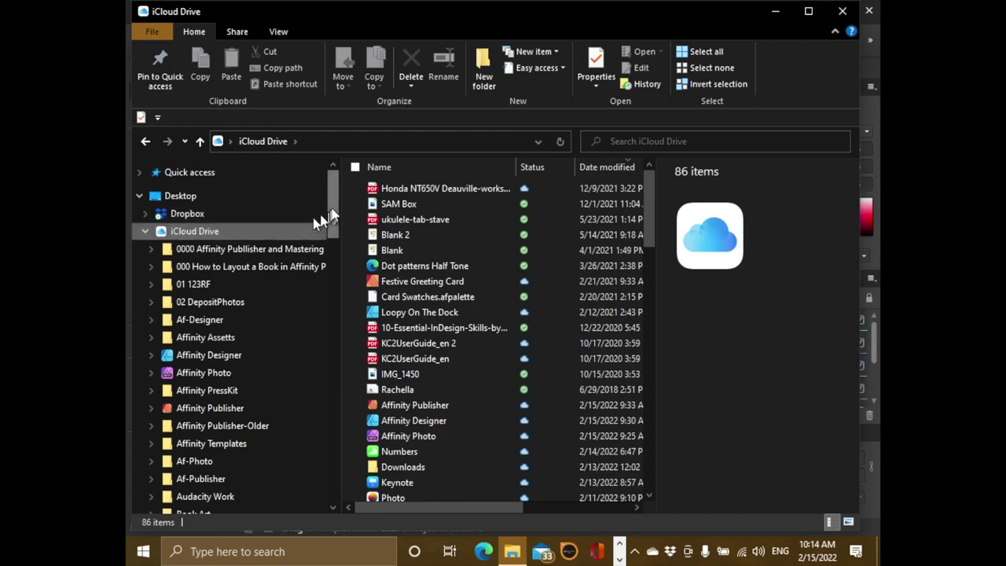
pyautogui.scroll(-1, 332, 212)
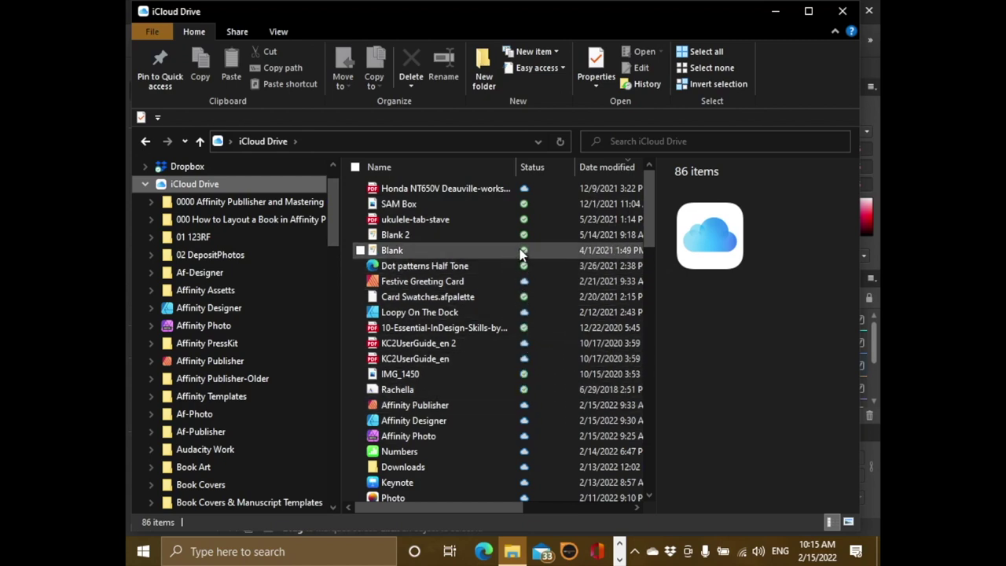
pyautogui.moveTo(331, 217); pyautogui.dragTo(333, 240)
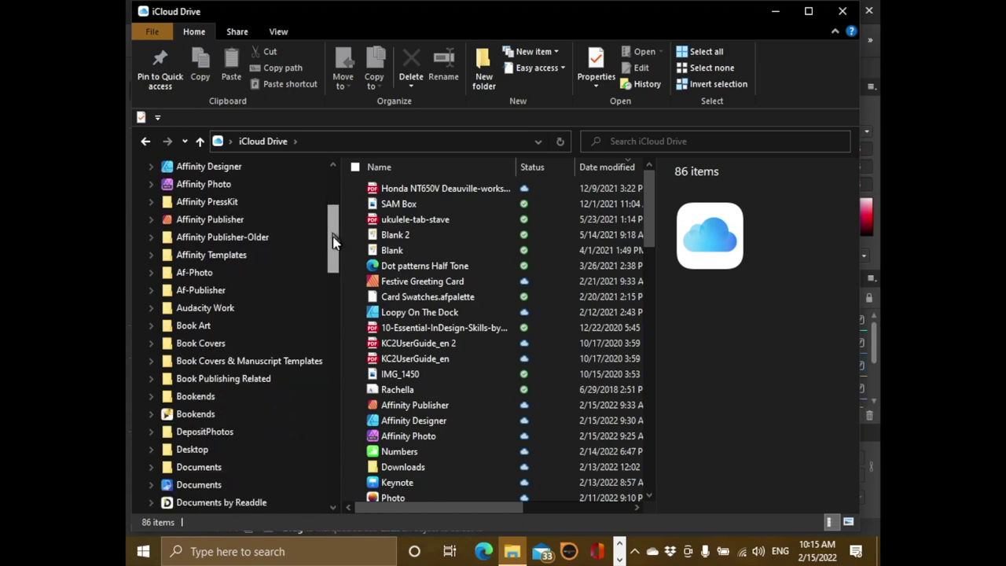
pyautogui.click(202, 189)
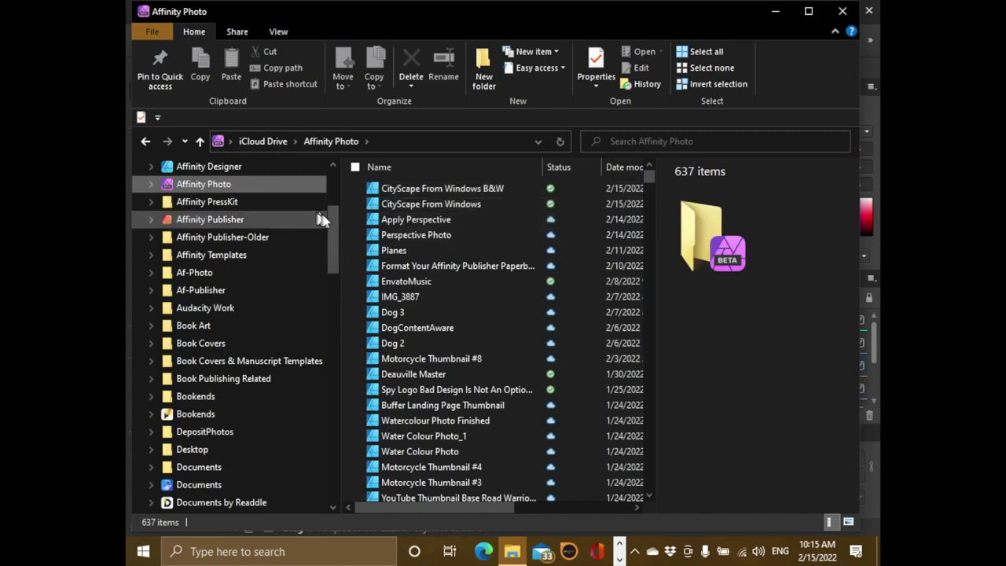
pyautogui.scroll(1, 334, 220)
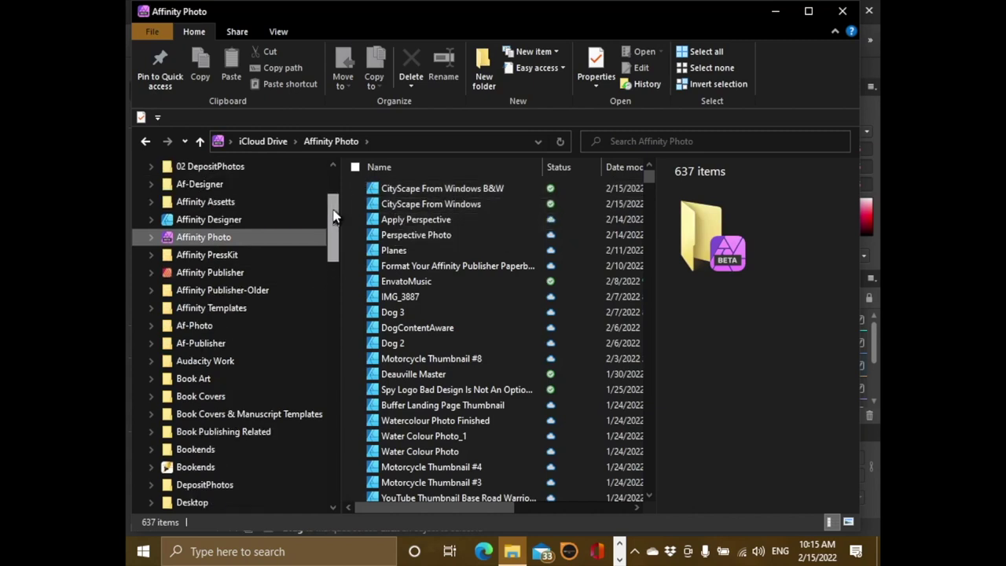
pyautogui.click(238, 221)
pyautogui.click(228, 273)
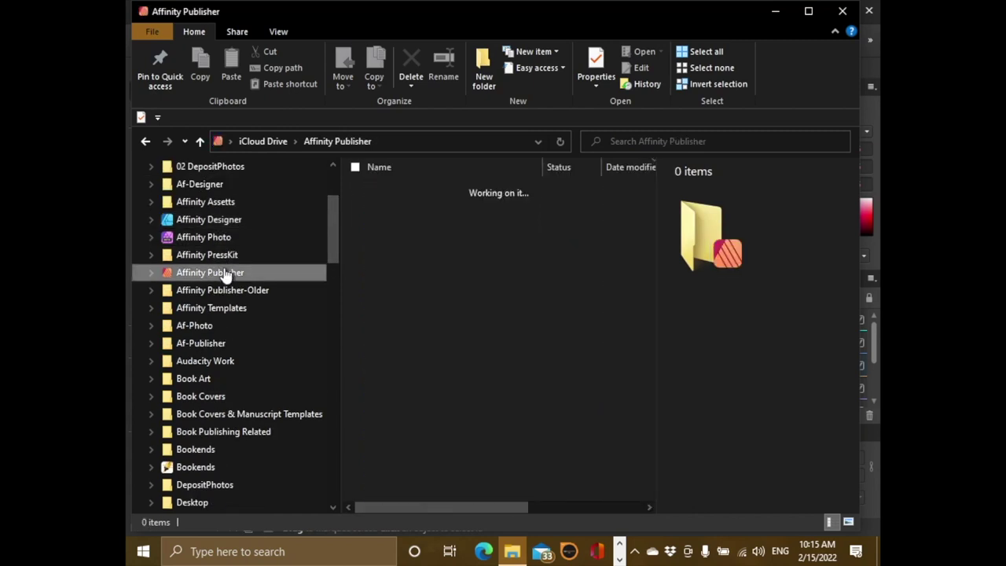
pyautogui.doubleClick(397, 188)
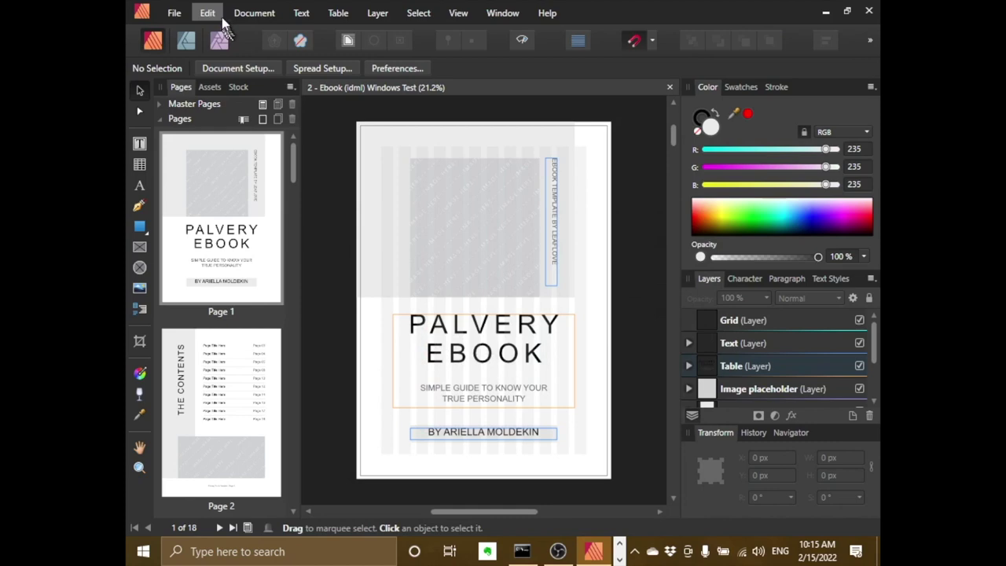
# Open Save As for the ebook, sort files by date modified, then cancel without saving.
pyautogui.click(174, 13)
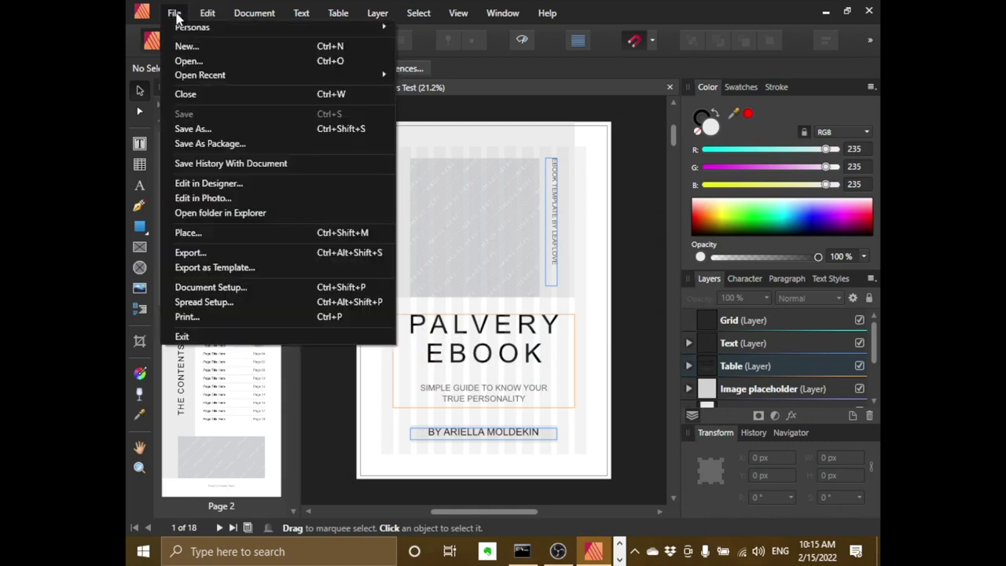
pyautogui.click(193, 129)
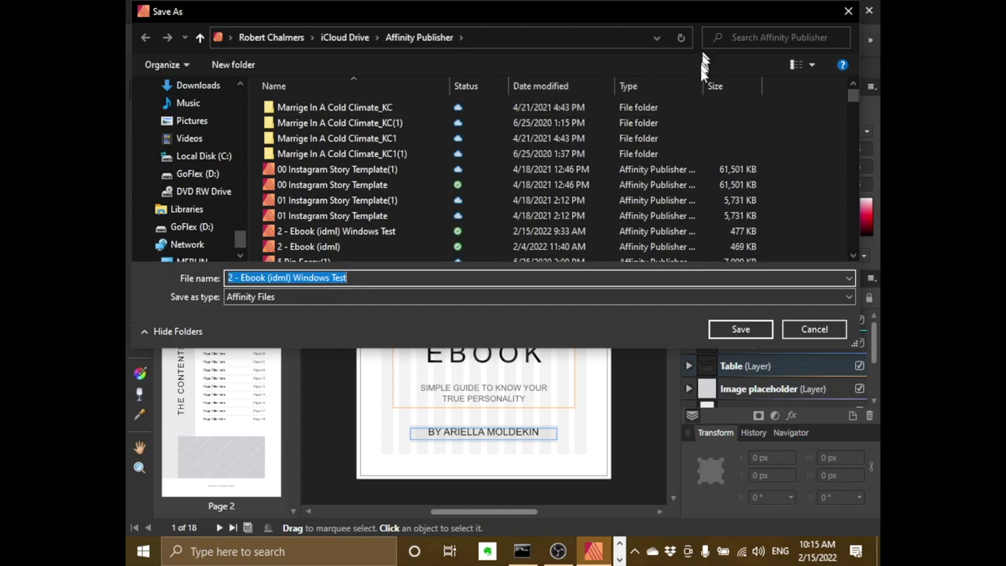
pyautogui.click(552, 85)
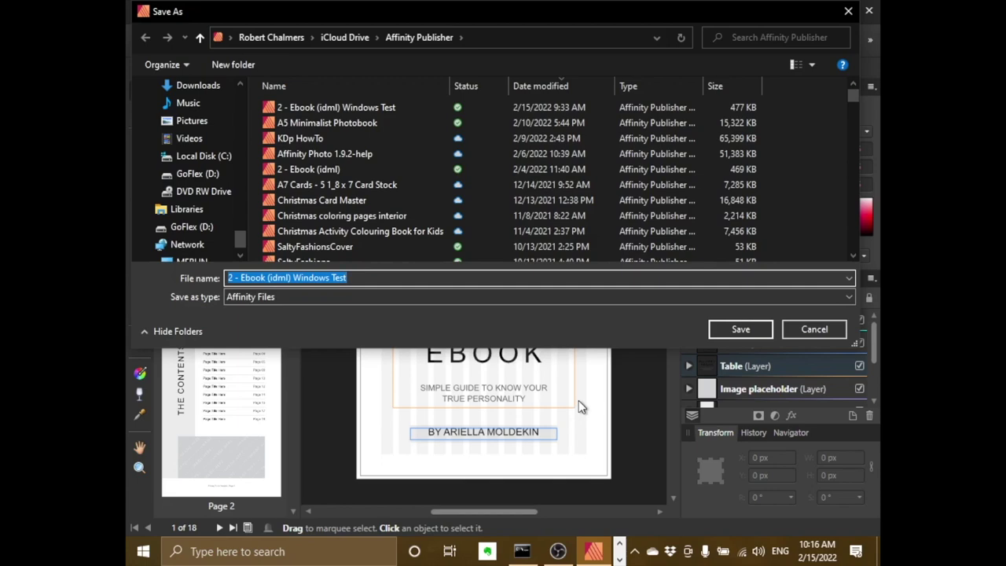
pyautogui.click(814, 330)
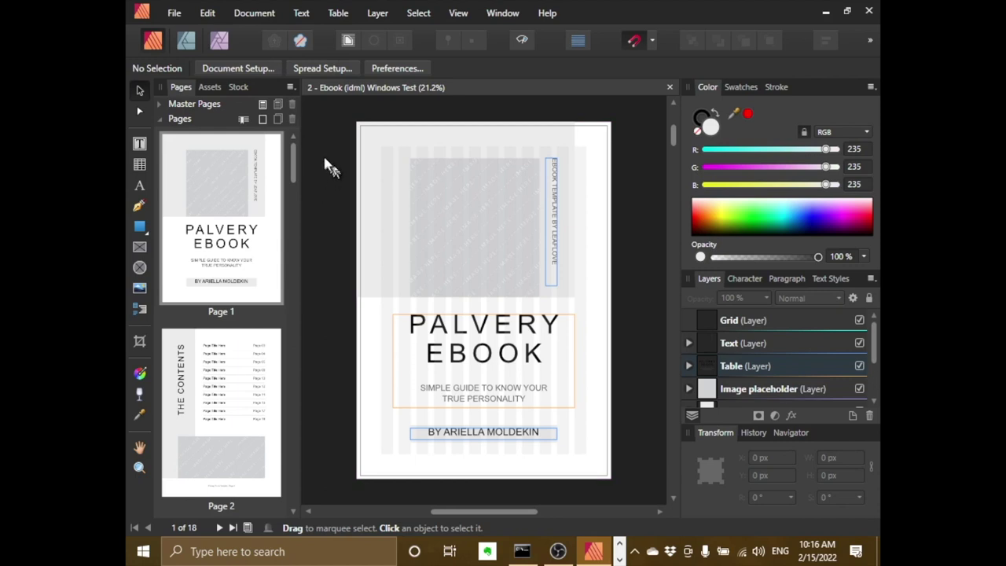
# Close the Ebook Windows Test document via File > Close.
pyautogui.click(174, 14)
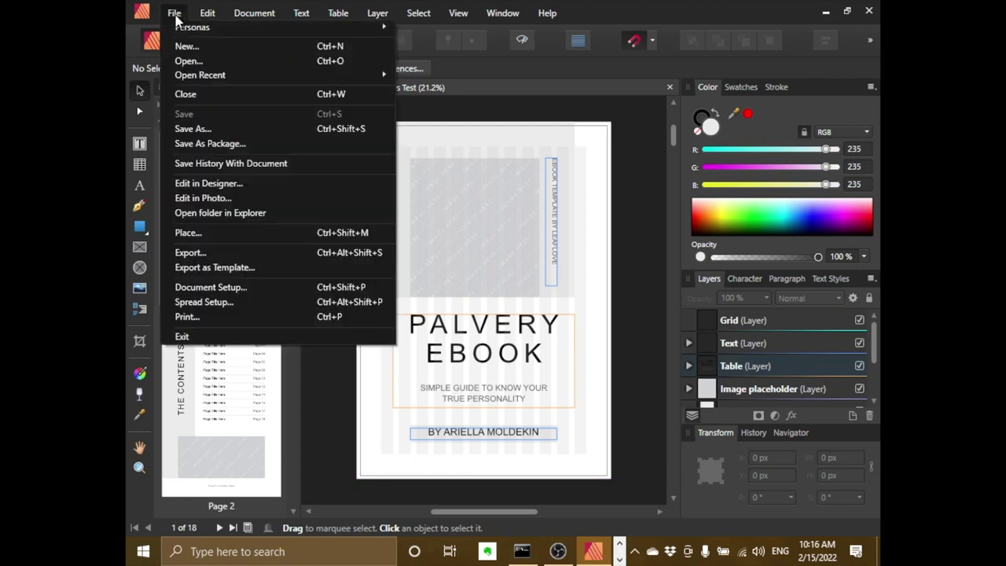
pyautogui.click(197, 92)
pyautogui.click(173, 12)
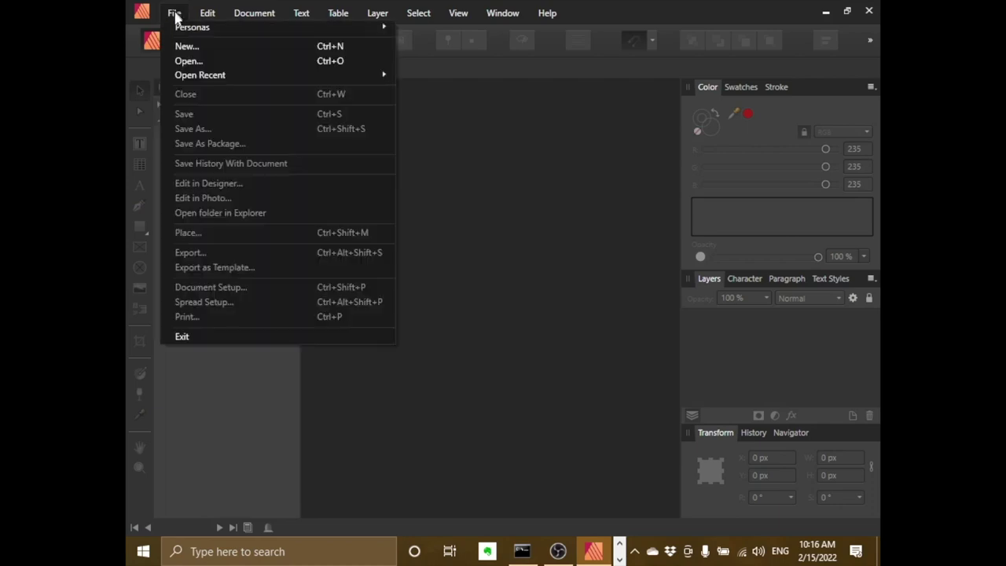
# Quit Affinity Publisher, return to File Explorer, and browse the Affinity Photo and Designer folders.
pyautogui.click(217, 338)
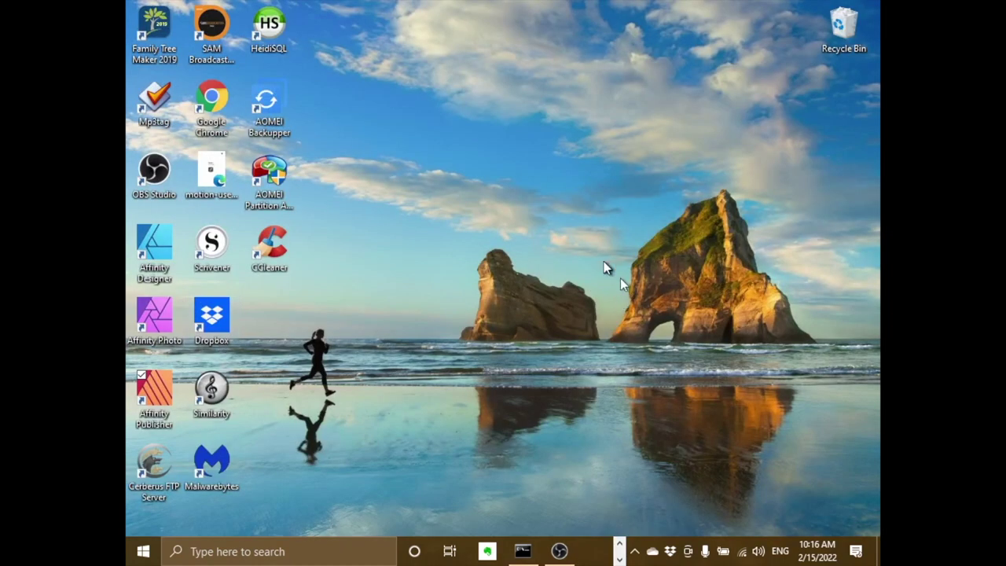
pyautogui.click(620, 546)
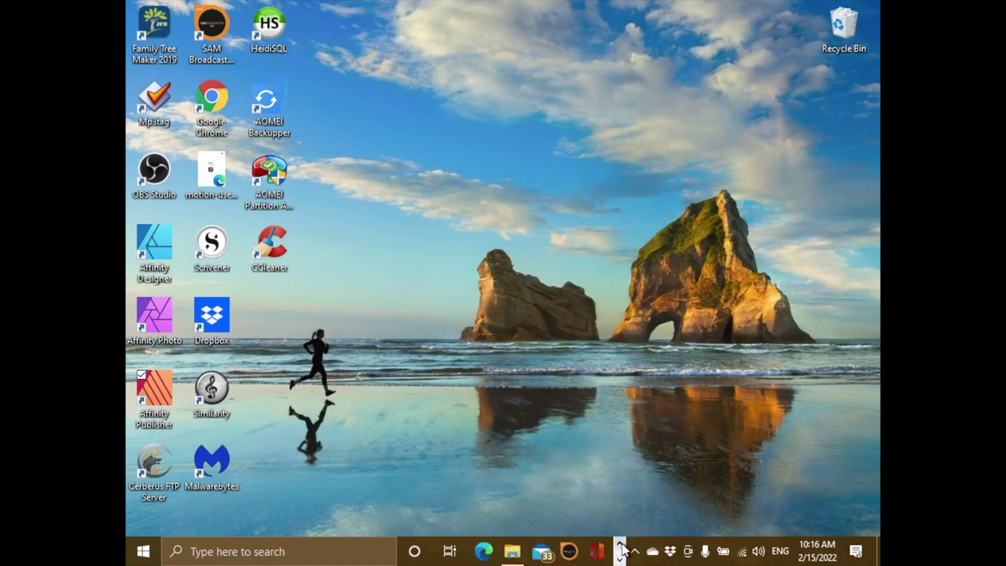
pyautogui.click(515, 553)
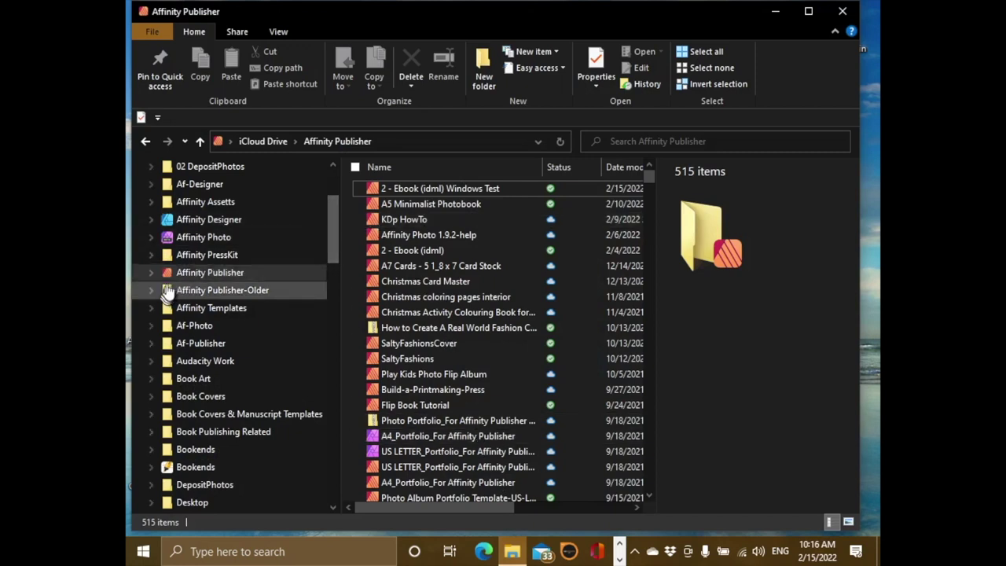
pyautogui.click(186, 236)
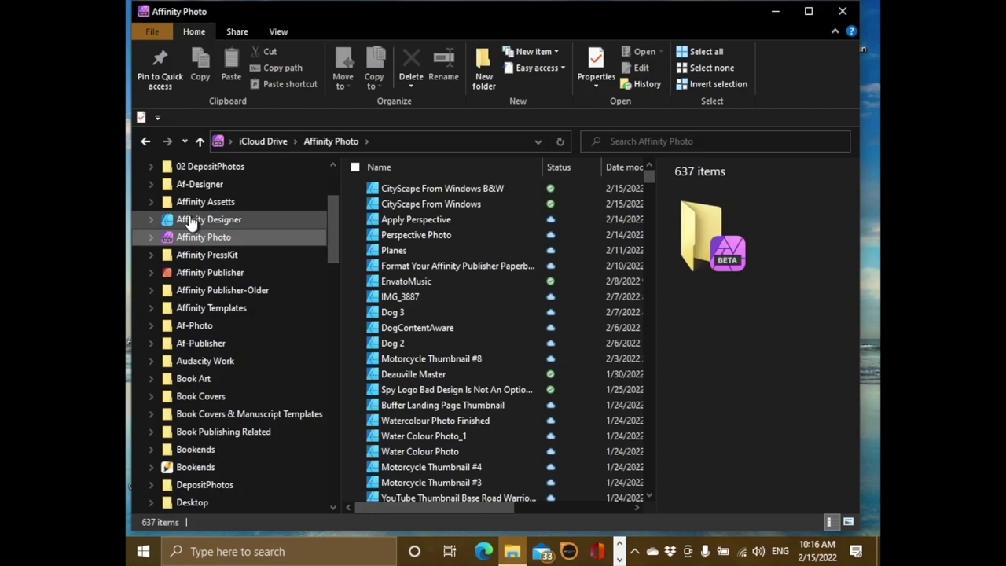
pyautogui.click(191, 222)
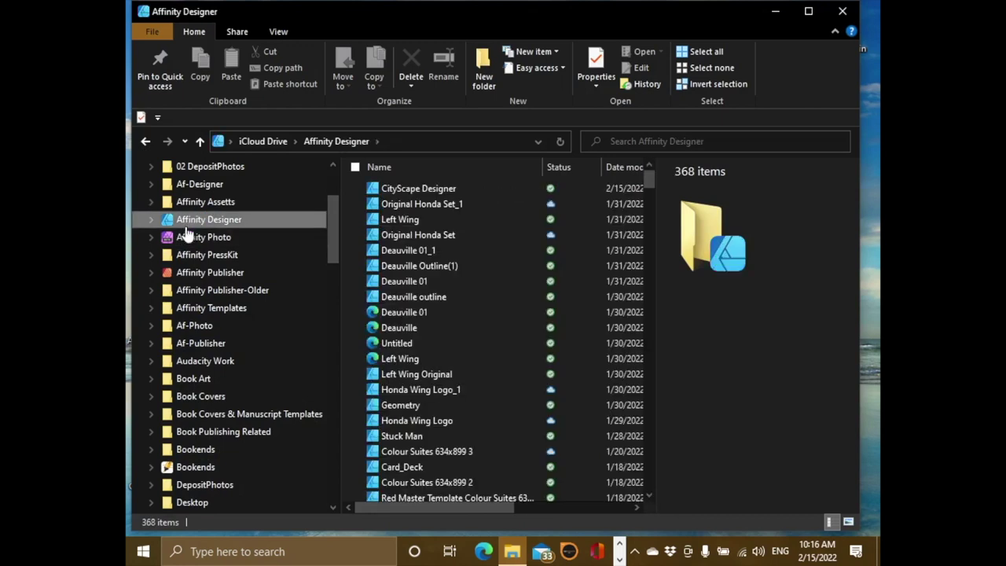
pyautogui.moveTo(396, 197)
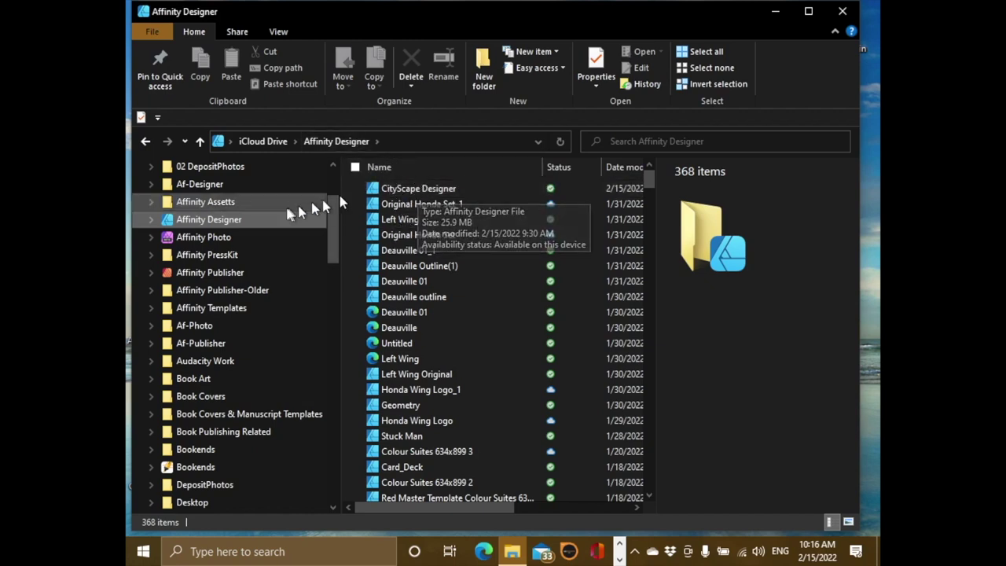
# In the Affinity Photo folder, open CityScape From Windows B&W to get the app-choice prompt.
pyautogui.click(240, 237)
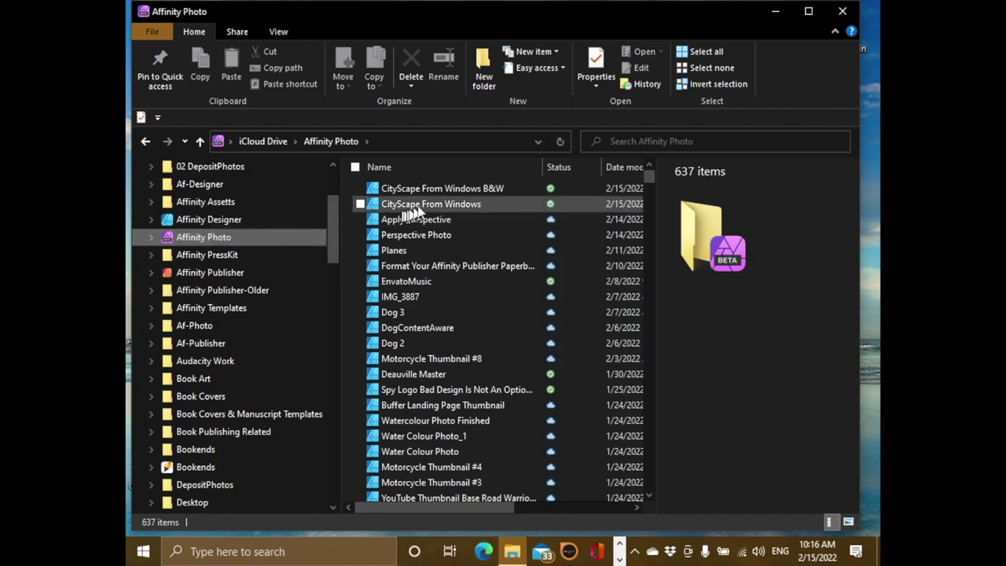
pyautogui.click(440, 194)
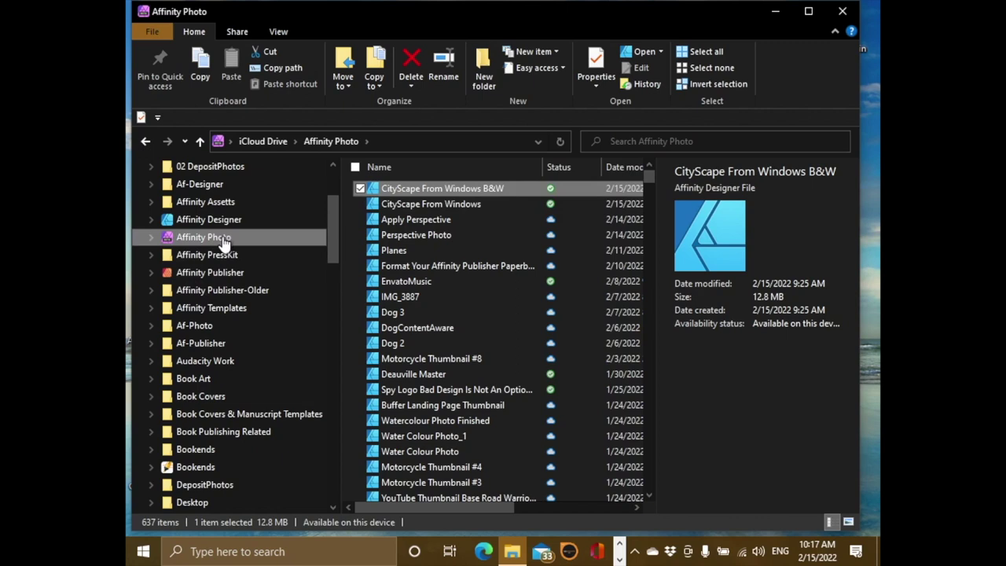
pyautogui.click(224, 275)
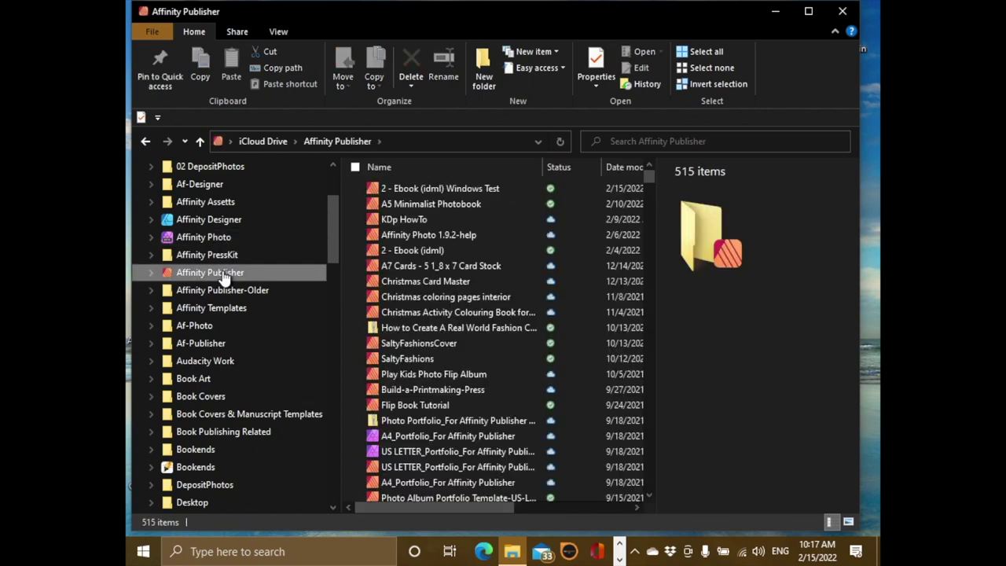
pyautogui.click(220, 239)
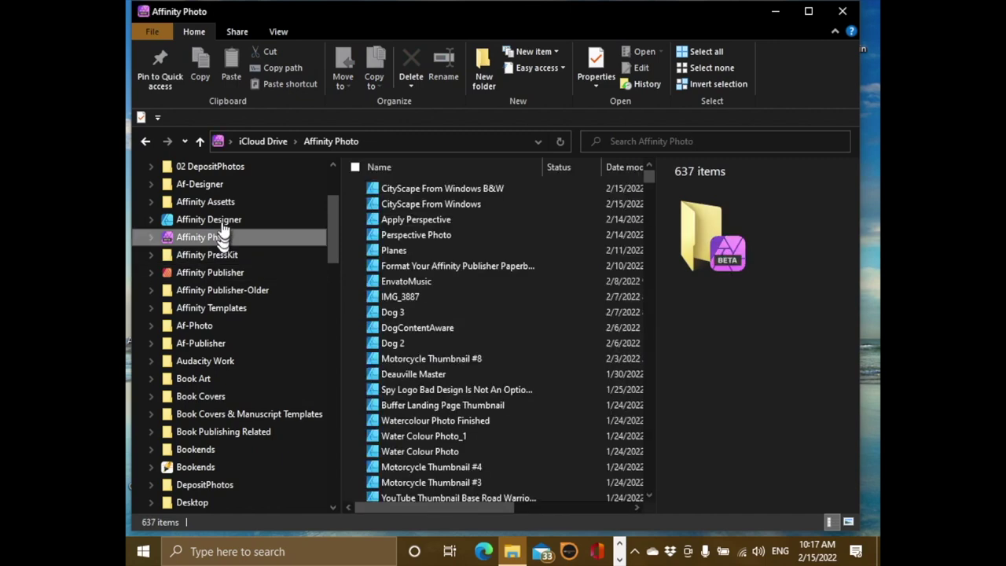
pyautogui.click(223, 223)
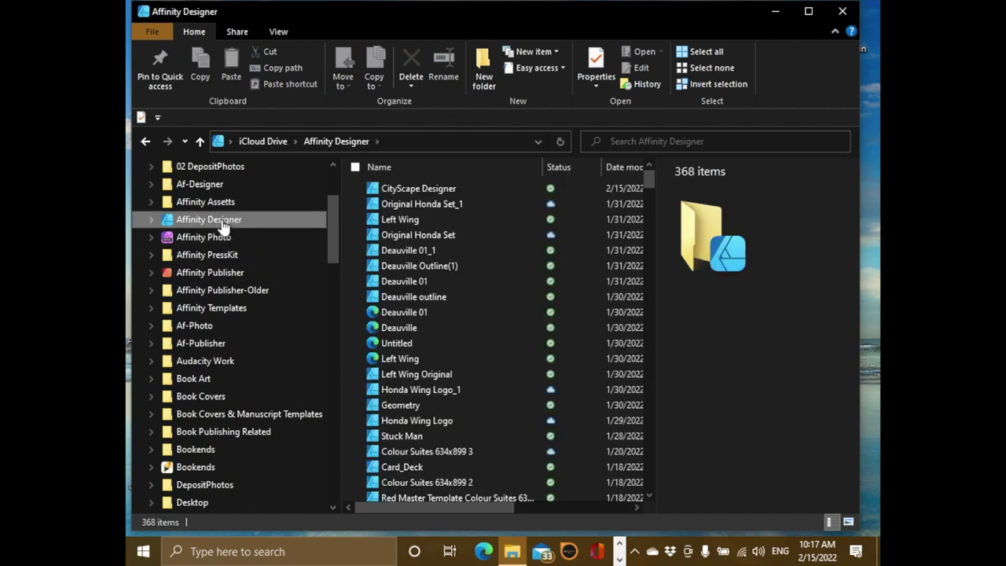
pyautogui.click(215, 236)
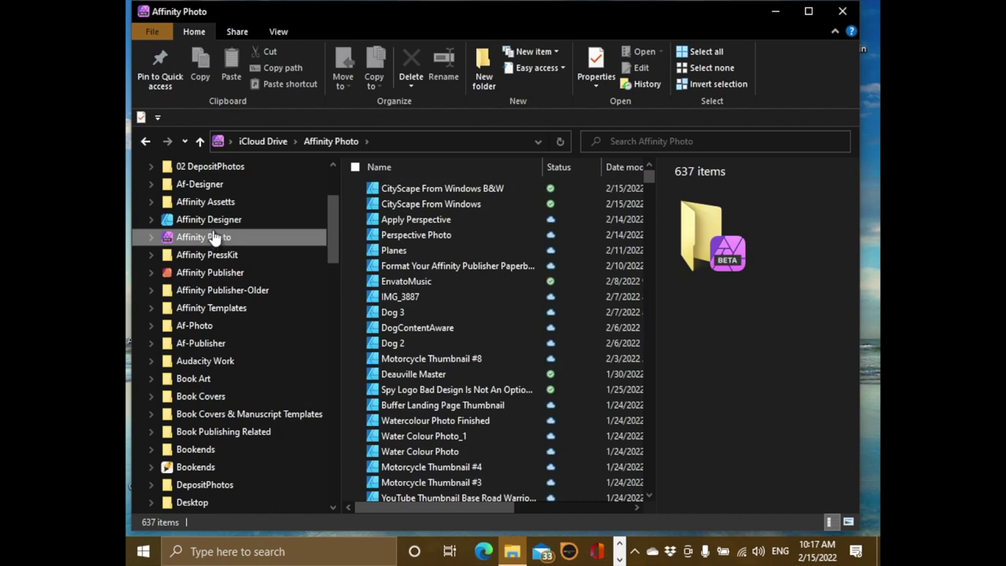
pyautogui.click(410, 194)
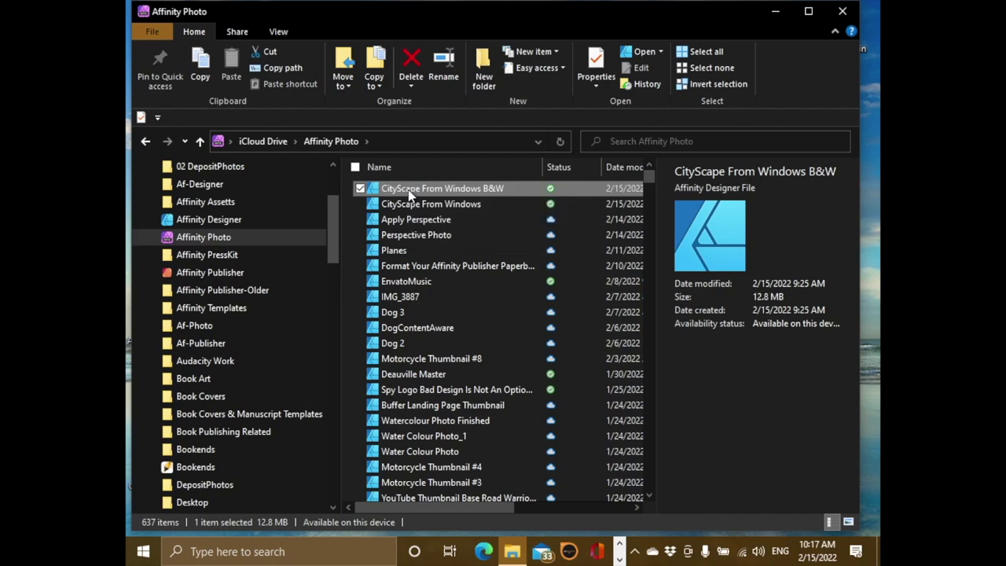
pyautogui.doubleClick(408, 191)
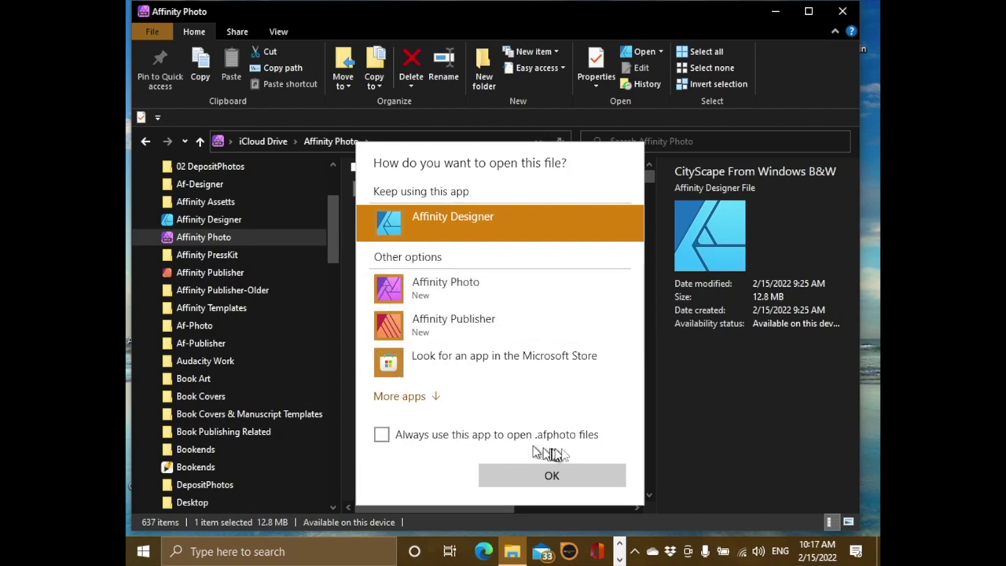
# Open the file in Affinity Designer, always using it for .afphoto files.
pyautogui.click(382, 434)
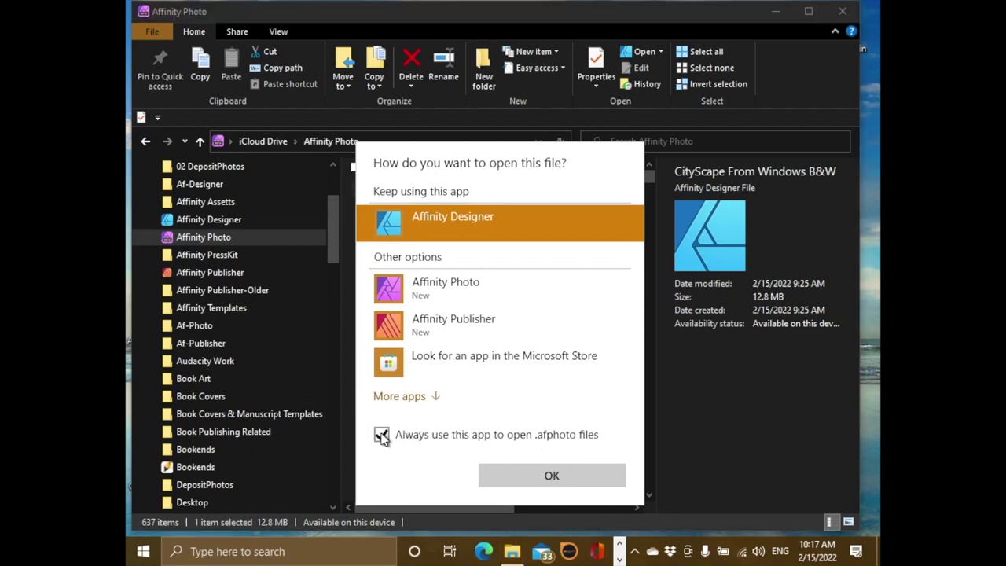
pyautogui.click(556, 479)
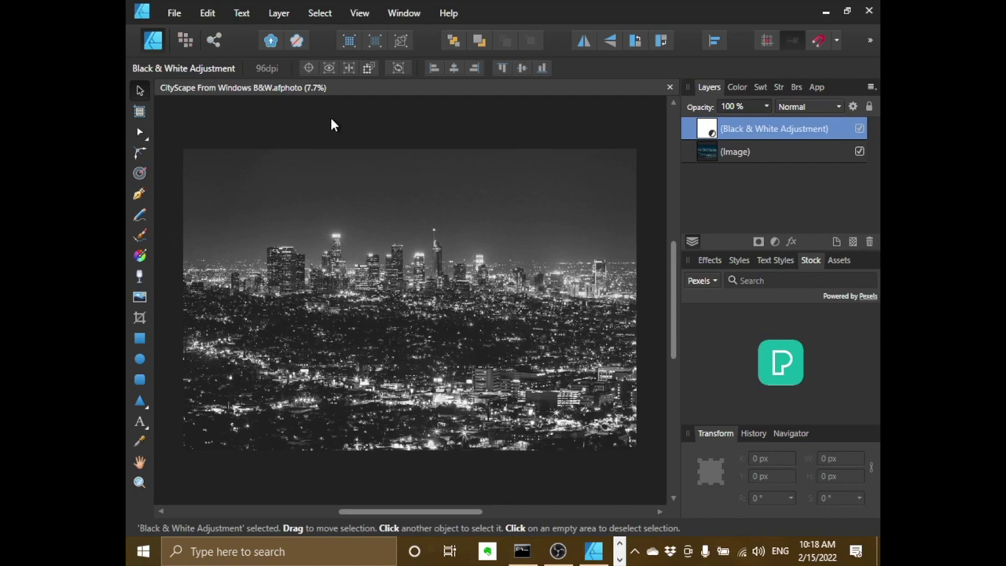
# Close CityScape From Windows B&W via File > Close and view the Affinity Designer folder.
pyautogui.click(175, 13)
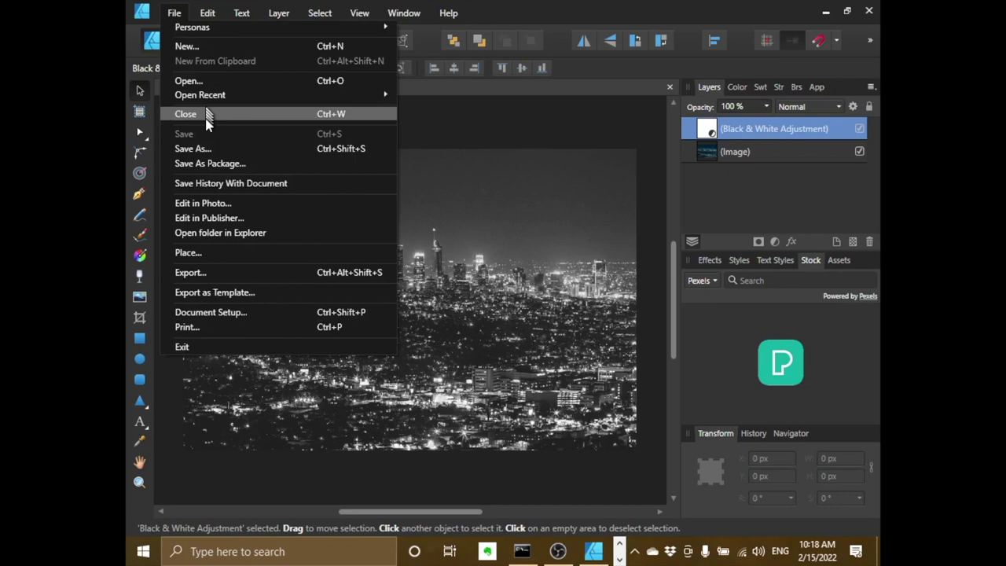
pyautogui.click(212, 232)
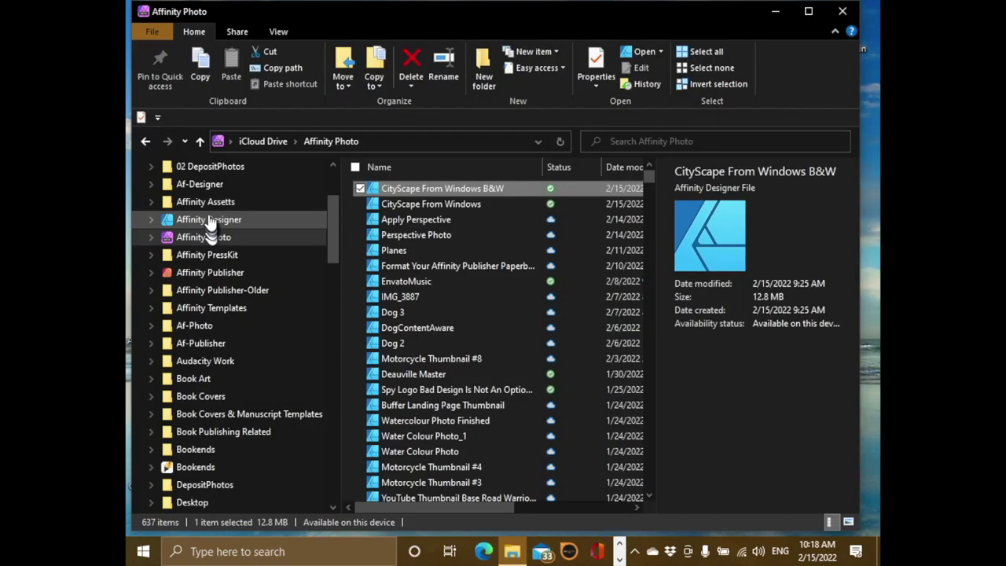
pyautogui.click(209, 221)
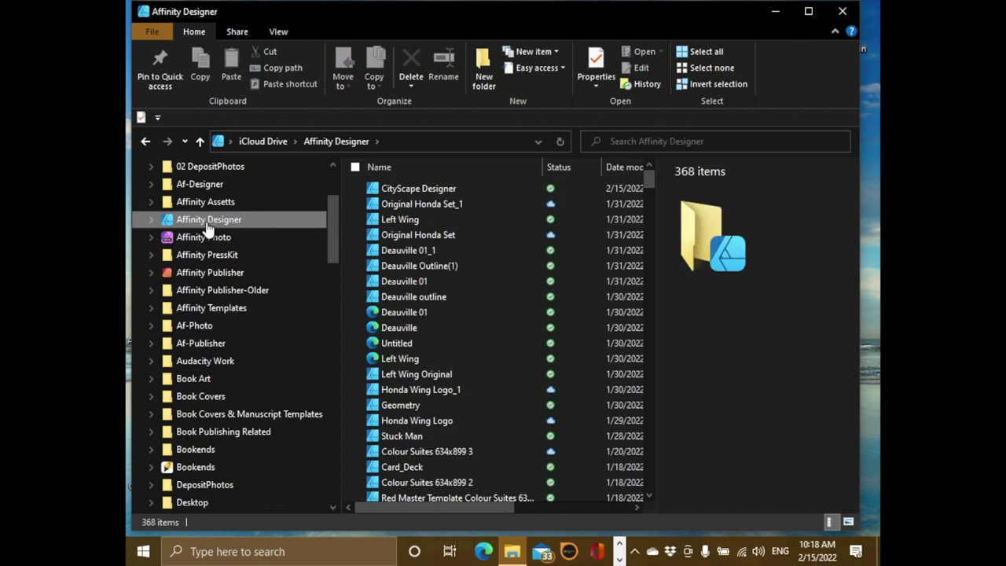
# Set Affinity Photo as the .afphoto default in the file's Properties, then open CityScape From Windows B&W.
pyautogui.click(212, 236)
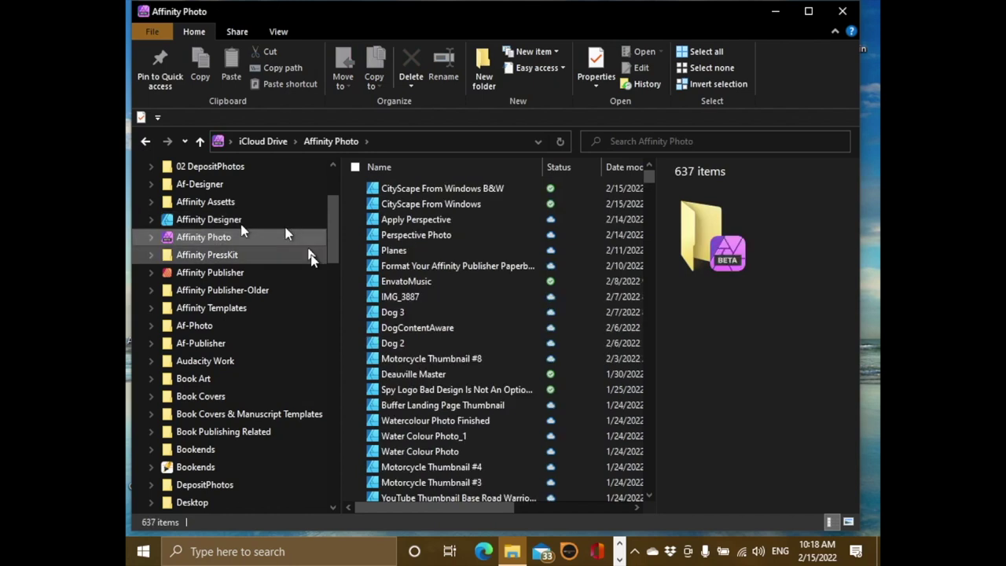
pyautogui.rightClick(417, 194)
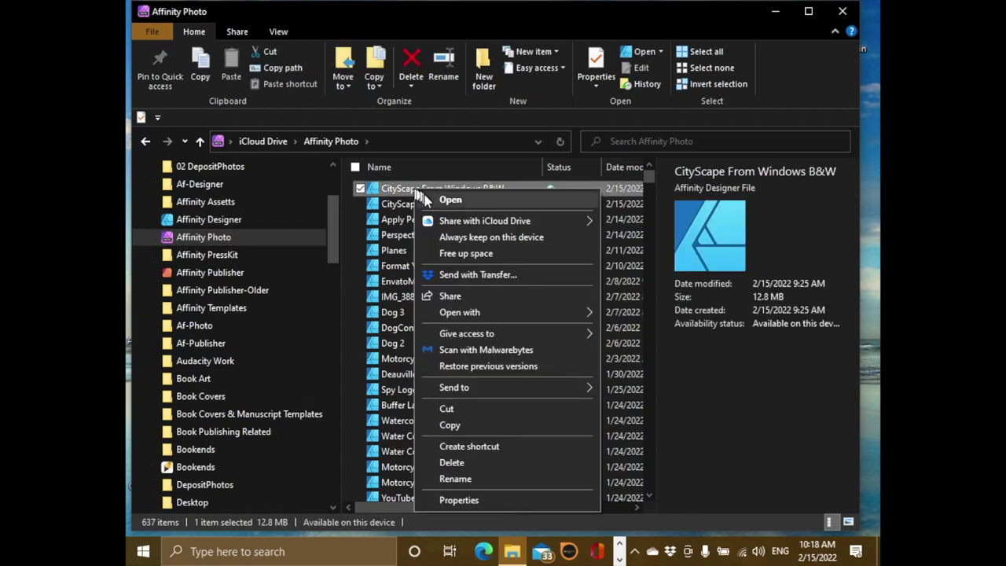
pyautogui.click(474, 501)
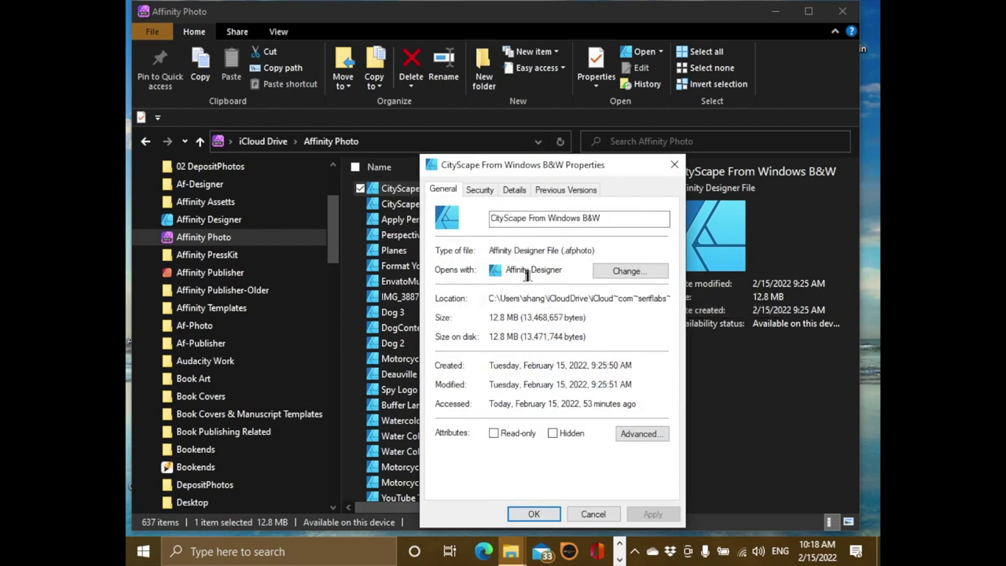
pyautogui.click(626, 272)
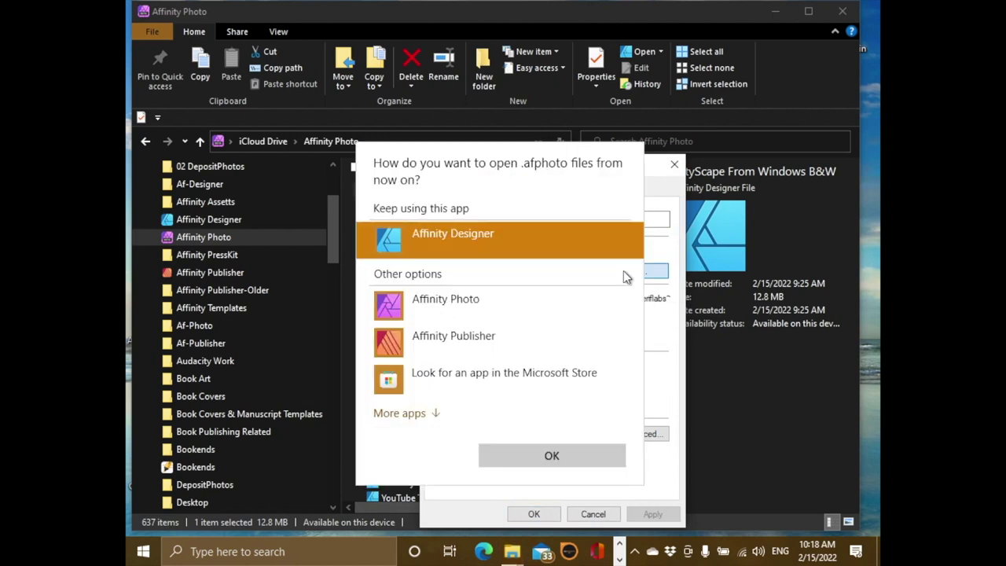
pyautogui.click(388, 312)
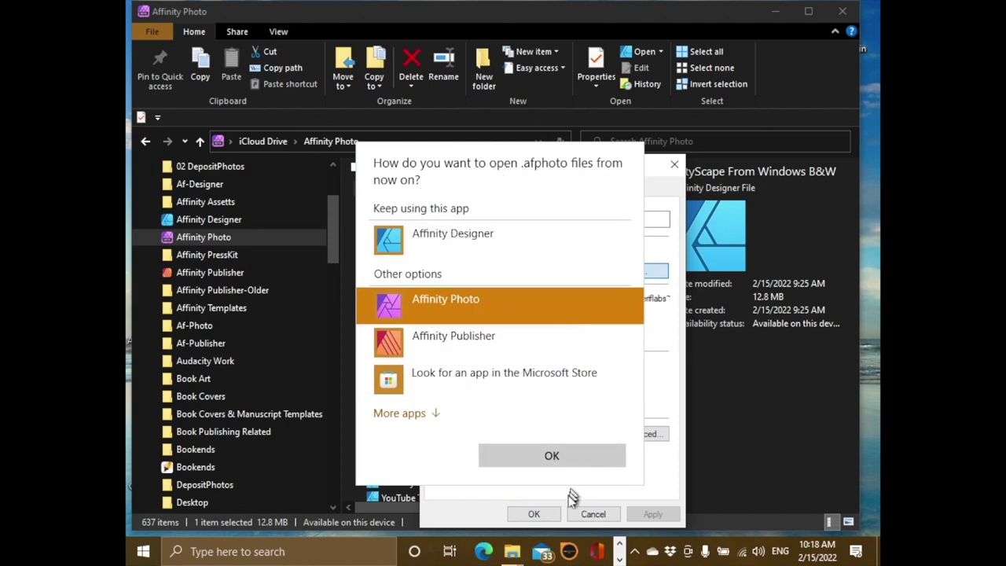
pyautogui.click(548, 459)
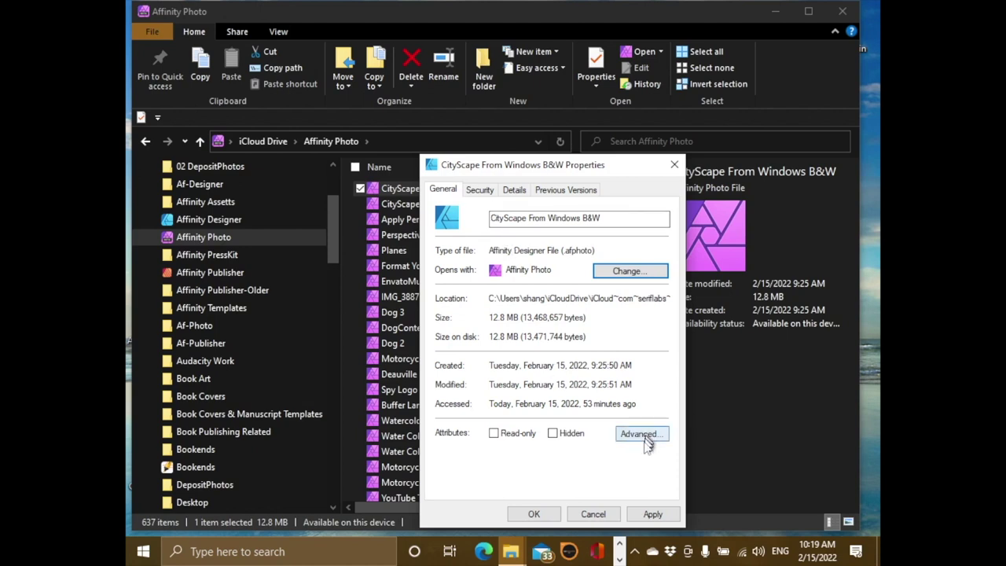
pyautogui.click(652, 515)
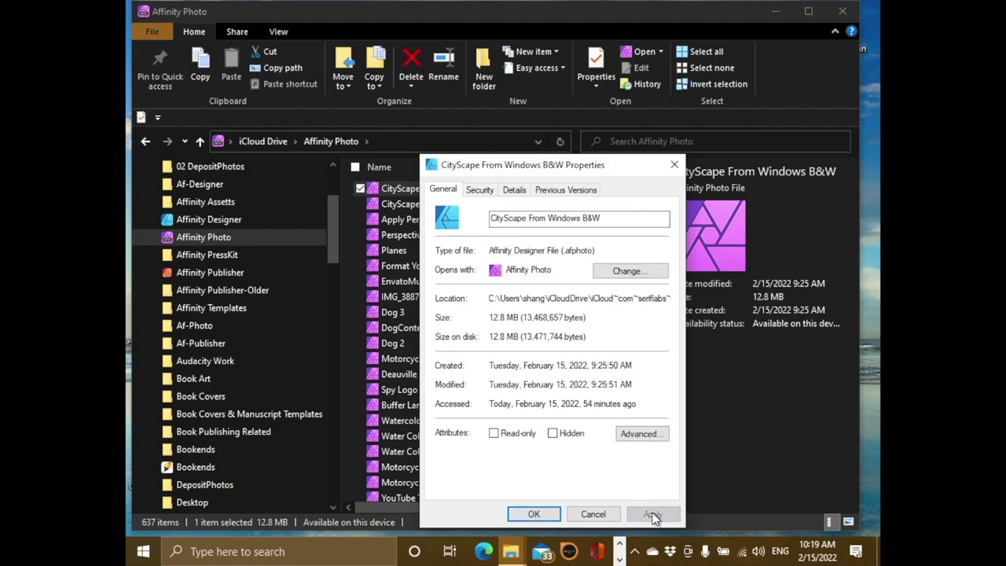
pyautogui.click(531, 515)
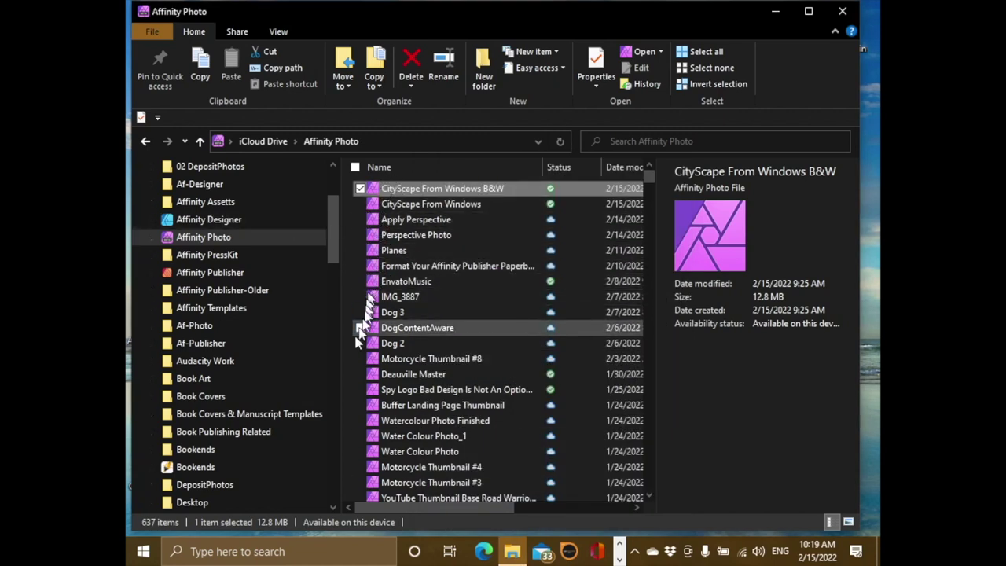
pyautogui.doubleClick(397, 189)
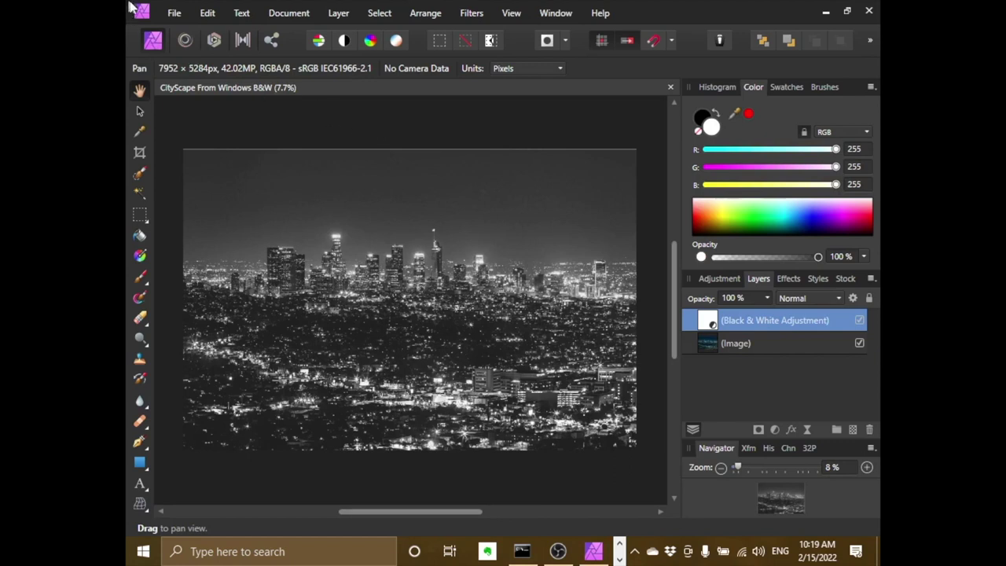
# Close the CityScape B&W document, exit Affinity Photo, and close File Explorer.
pyautogui.click(167, 14)
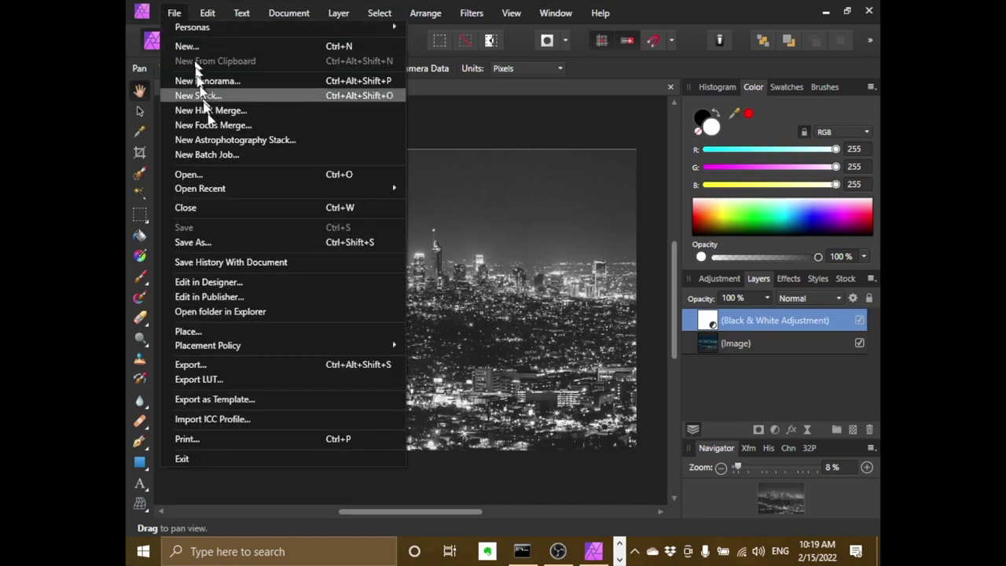
pyautogui.click(221, 209)
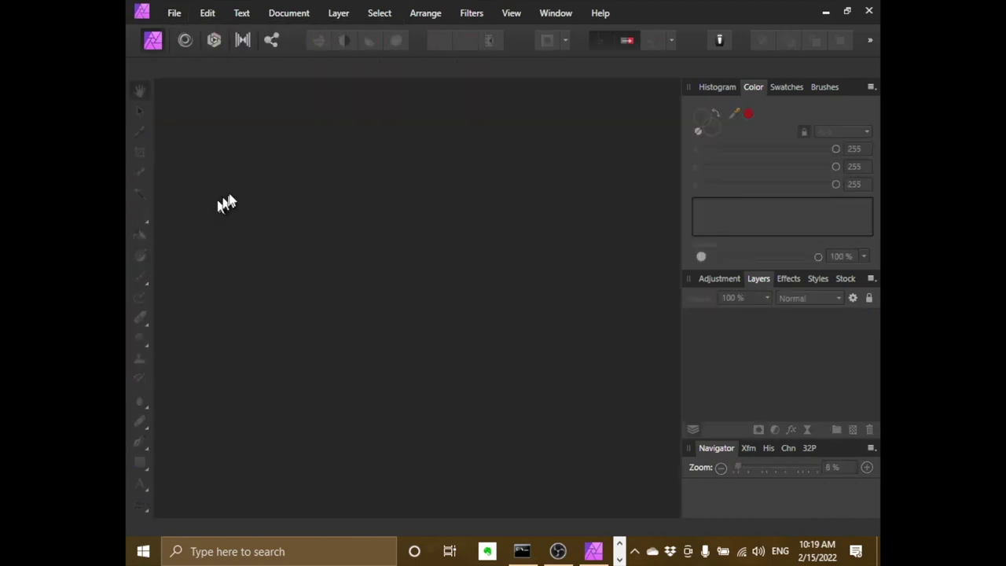
pyautogui.click(173, 12)
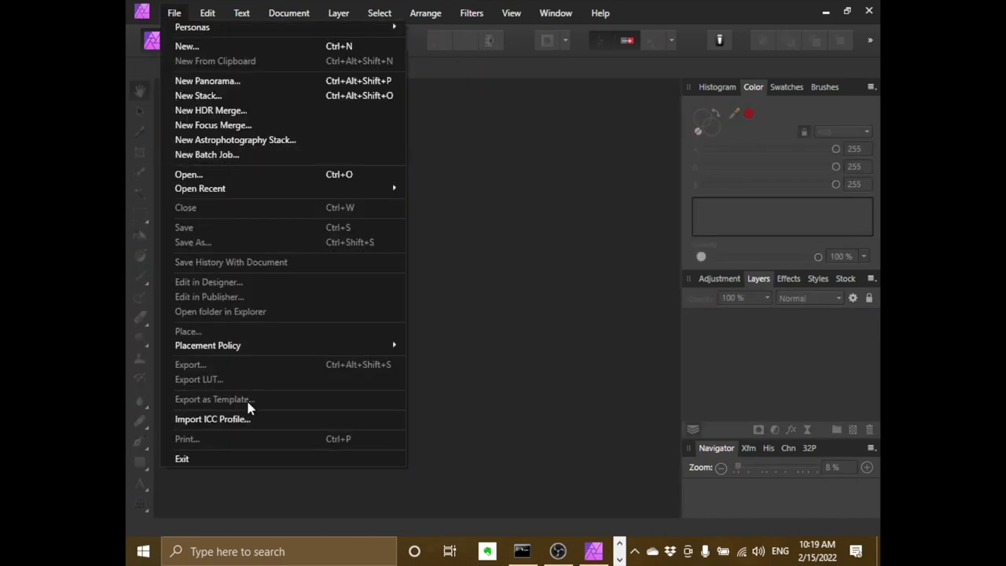
pyautogui.click(237, 462)
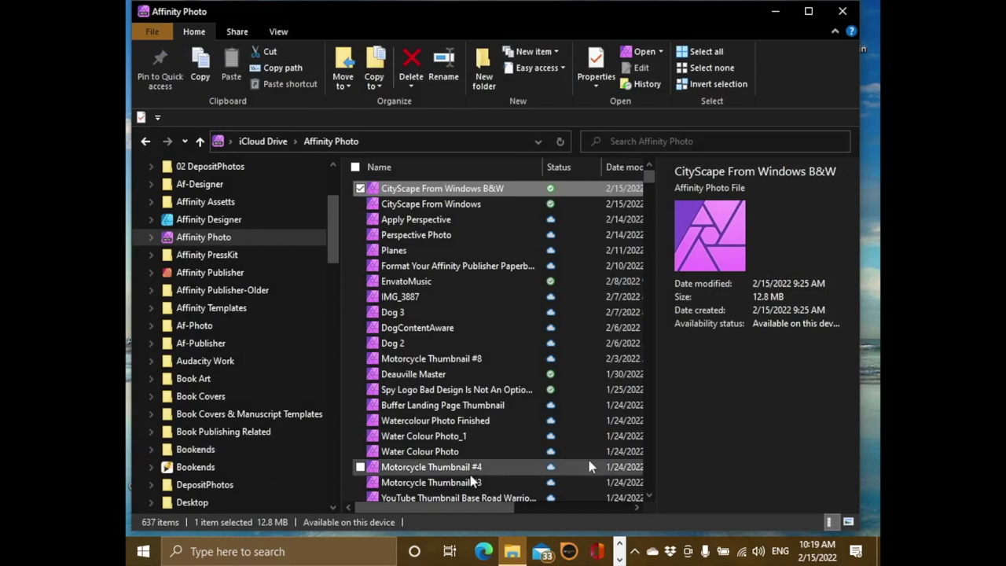
pyautogui.click(841, 14)
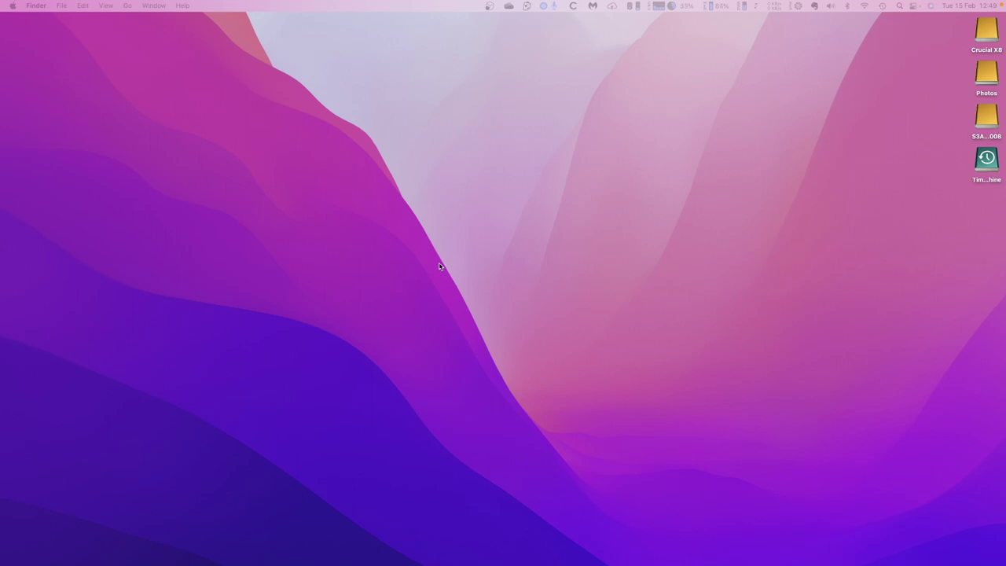
# Make Finder active on the empty Mac desktop and bring up the Dock.
pyautogui.click(439, 259)
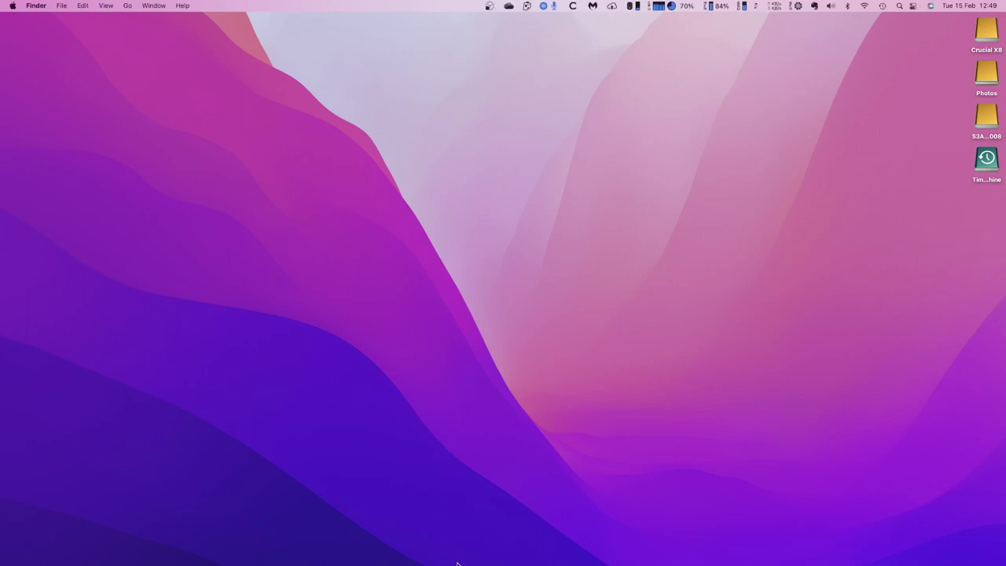
pyautogui.moveTo(458, 562)
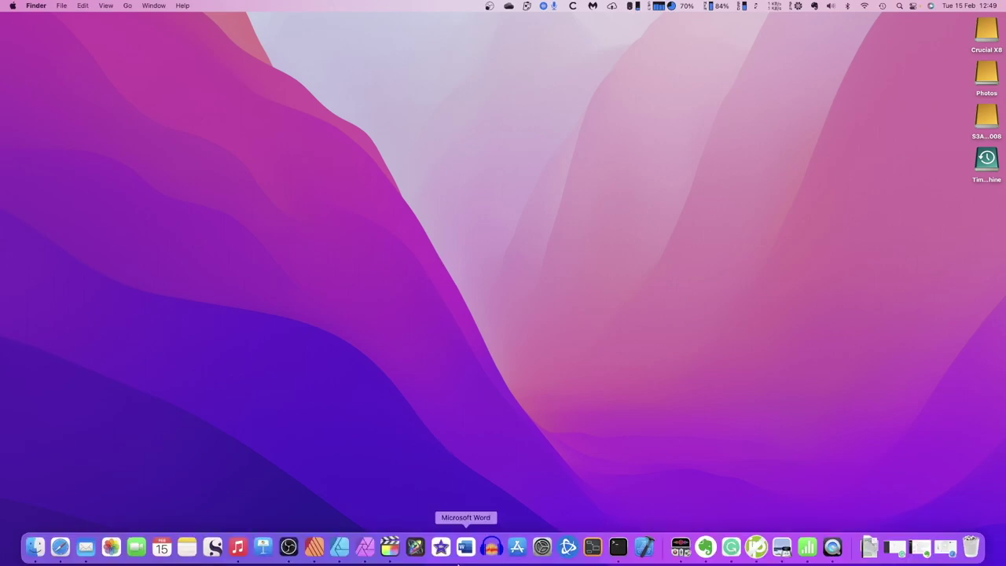
# Launch Affinity Photo from the Dock and open CityScape From Windows B&W from the iCloud folder.
pyautogui.click(365, 546)
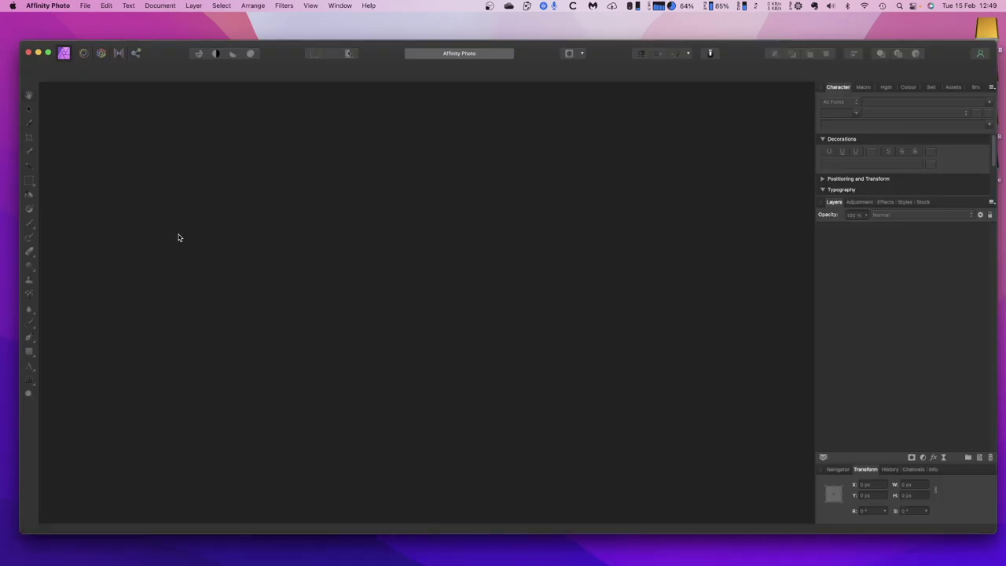
pyautogui.moveTo(171, 52); pyautogui.dragTo(156, 32)
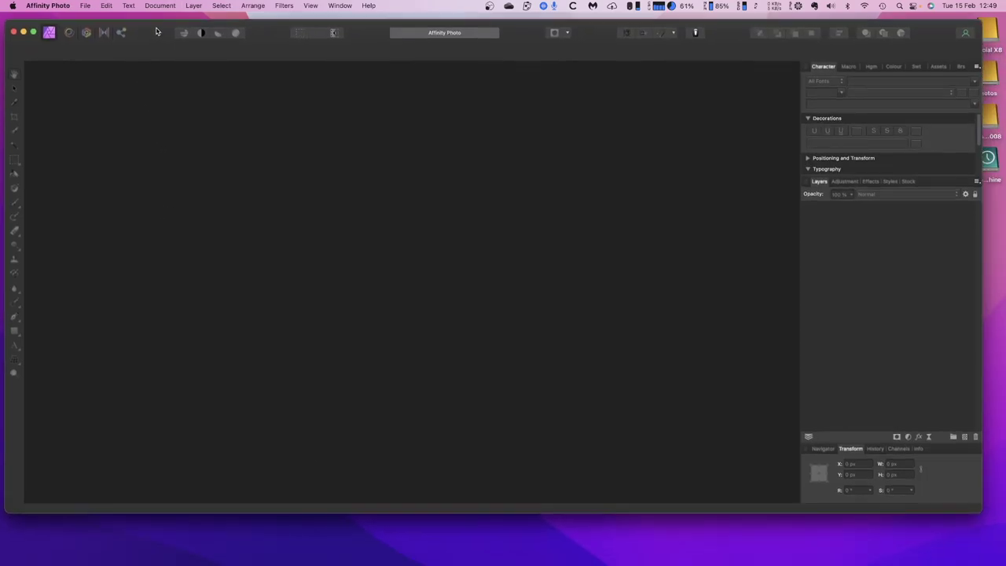
pyautogui.click(83, 6)
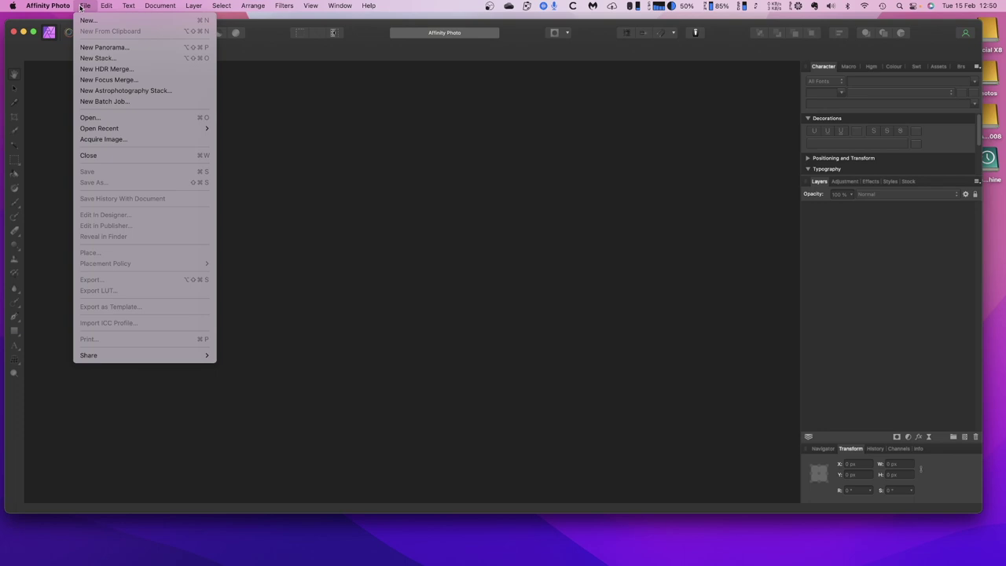
pyautogui.click(104, 121)
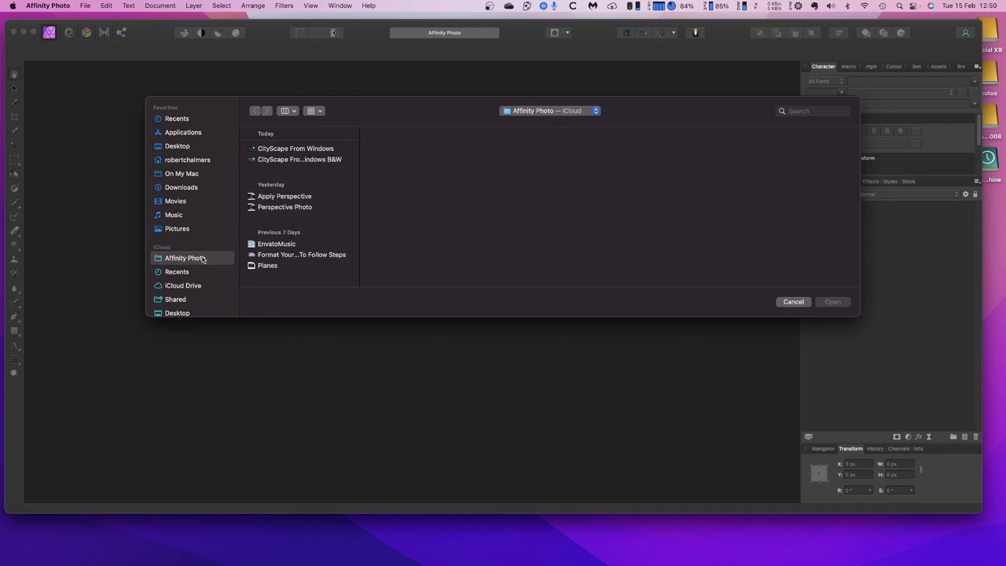
pyautogui.click(290, 152)
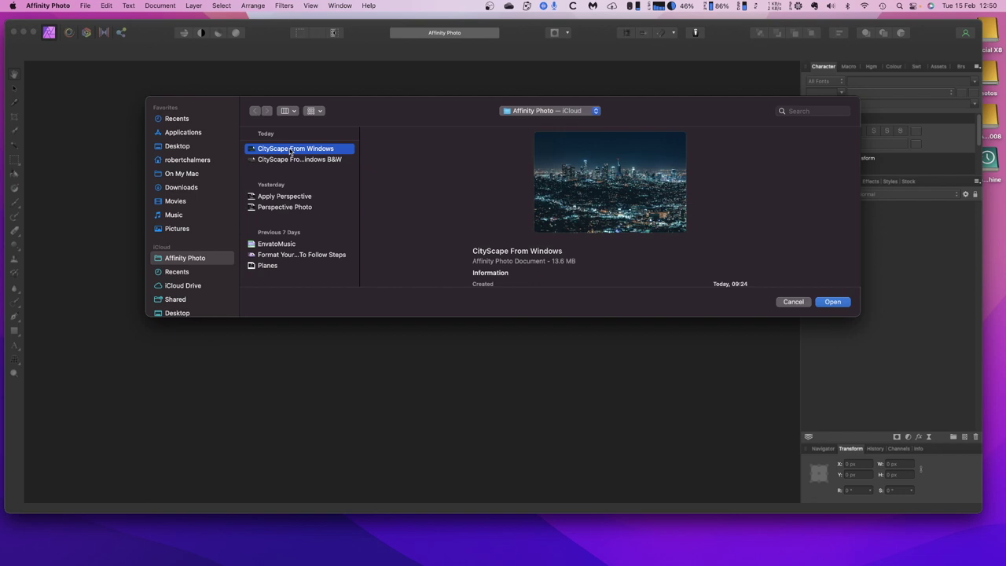
pyautogui.click(292, 161)
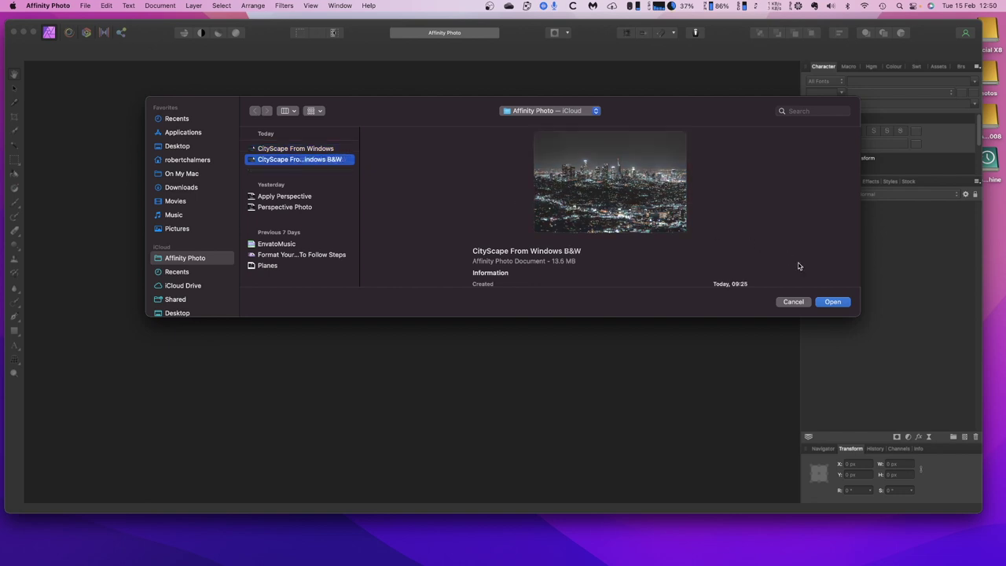
pyautogui.click(832, 302)
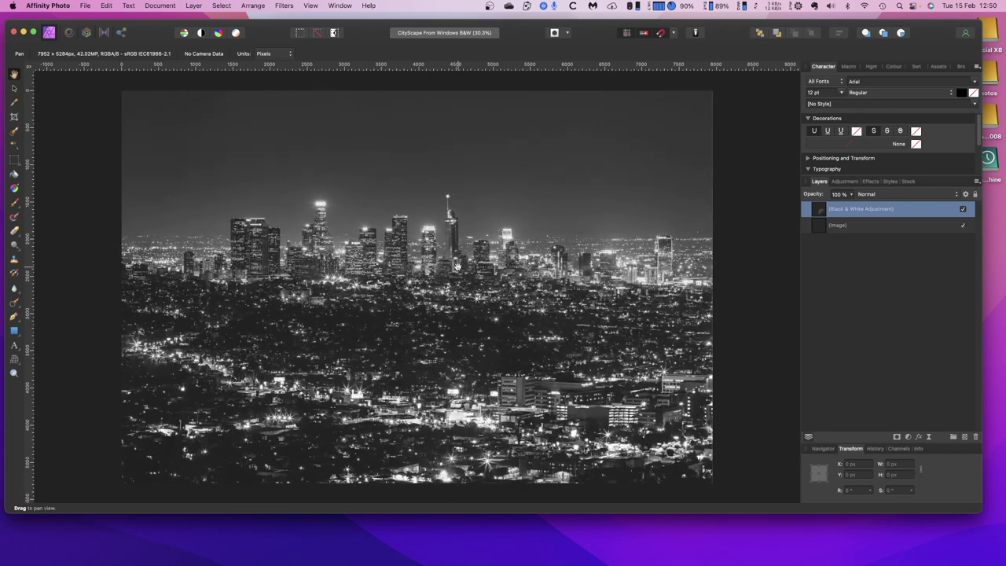
pyautogui.click(864, 227)
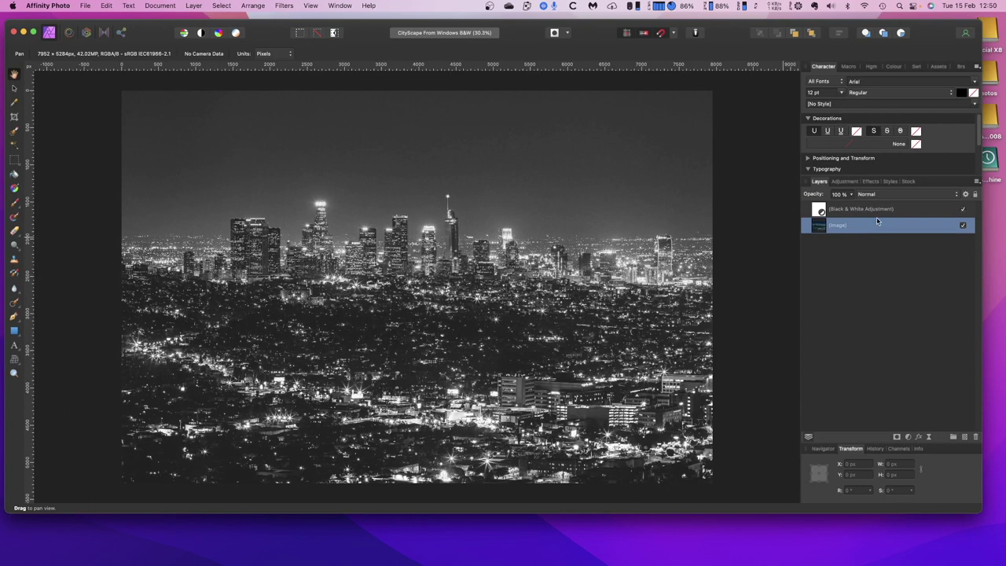
# Toggle the Black & White Adjustment layer's visibility on and off, leaving the photo in colour.
pyautogui.click(879, 211)
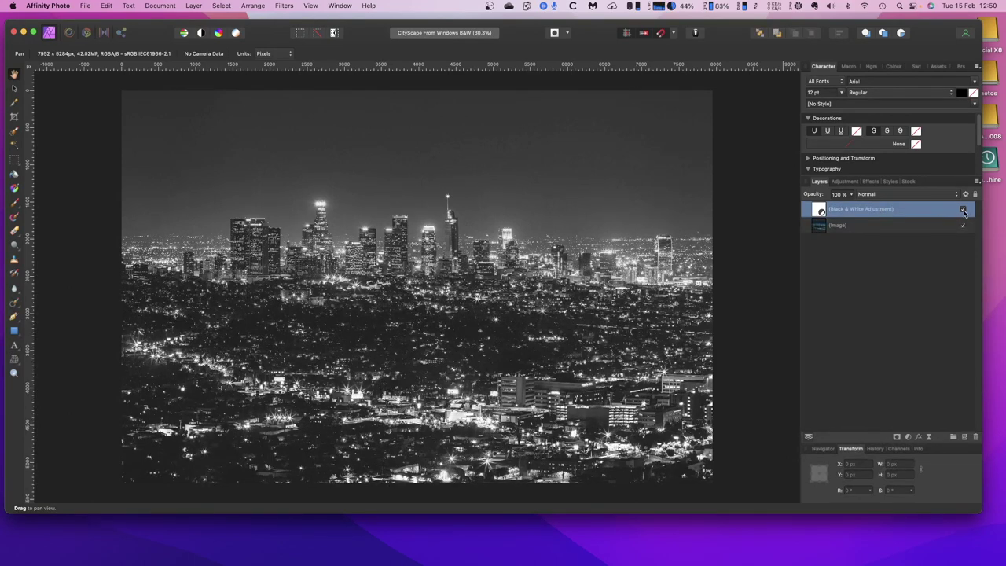
pyautogui.click(964, 211)
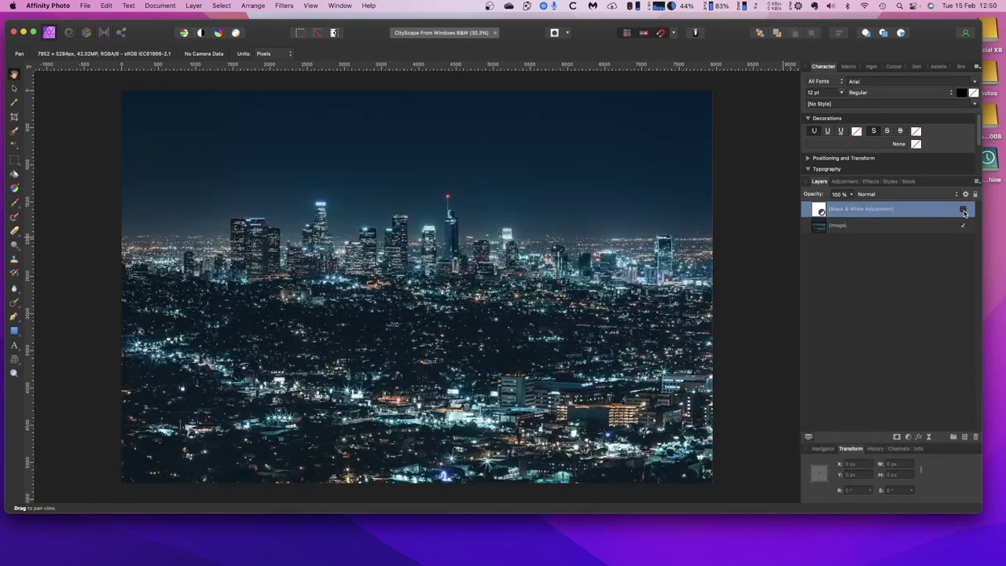
pyautogui.click(924, 225)
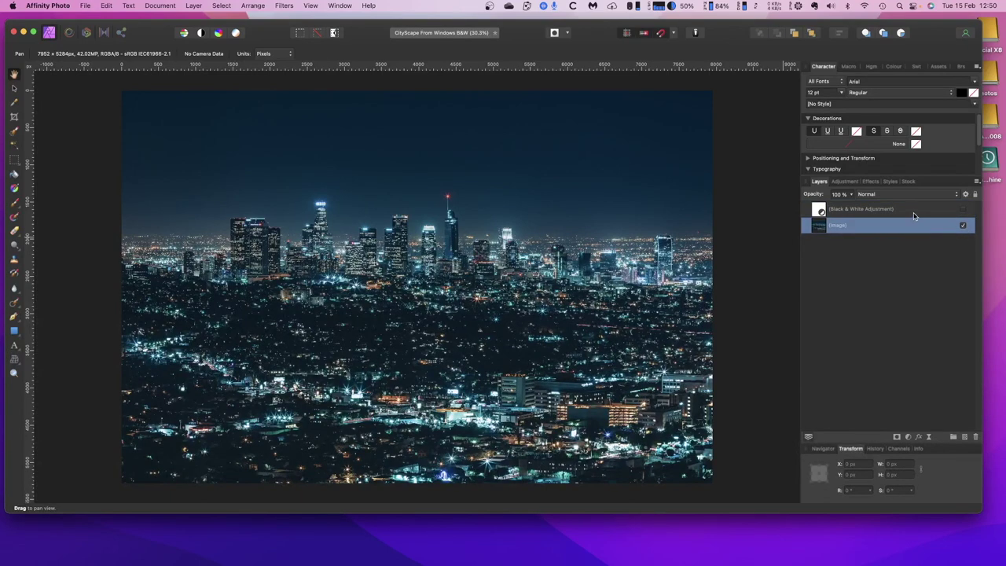
pyautogui.click(913, 211)
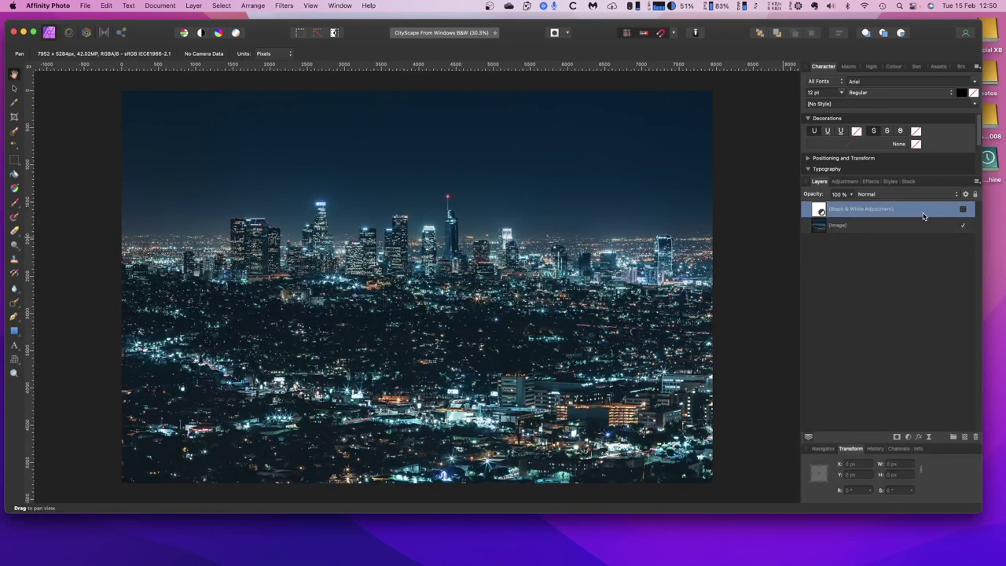
pyautogui.click(964, 211)
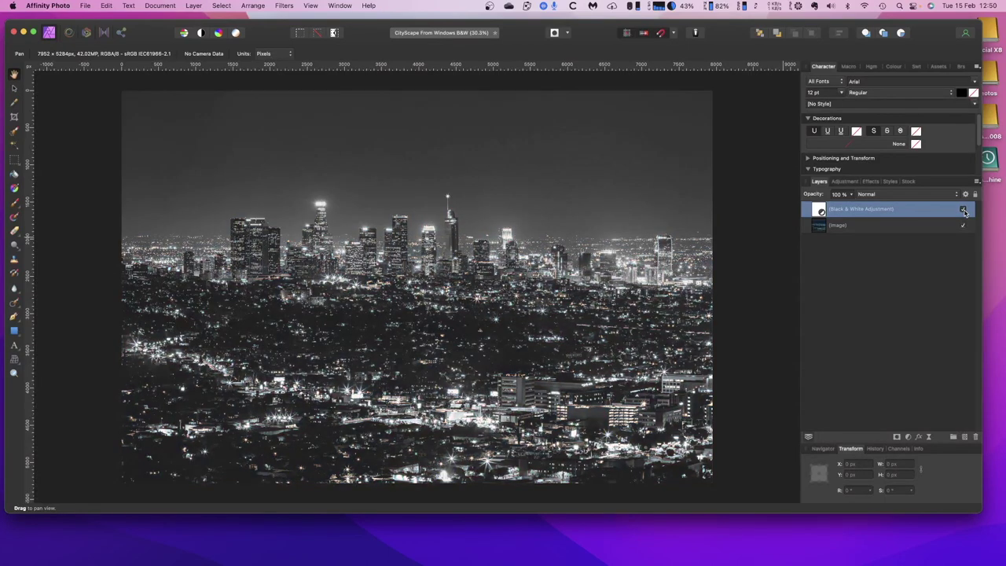
pyautogui.click(964, 211)
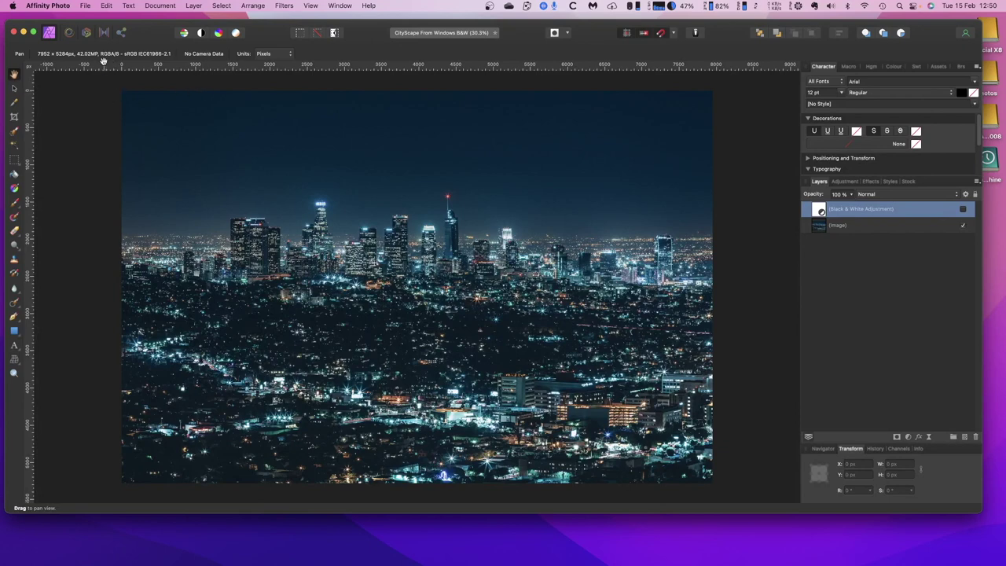
pyautogui.click(86, 6)
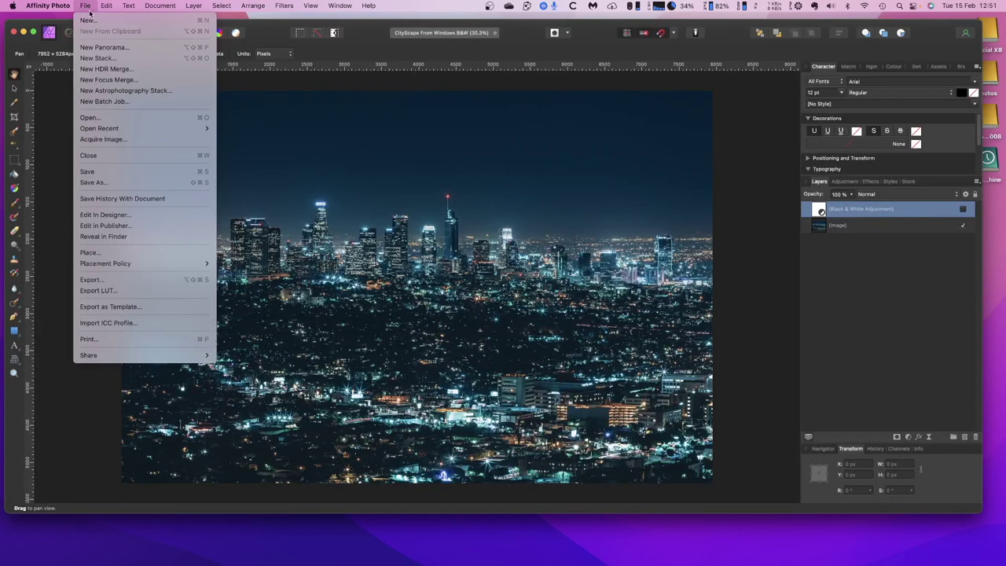
# Save the CityScape From Windows B&W document and close it.
pyautogui.click(123, 173)
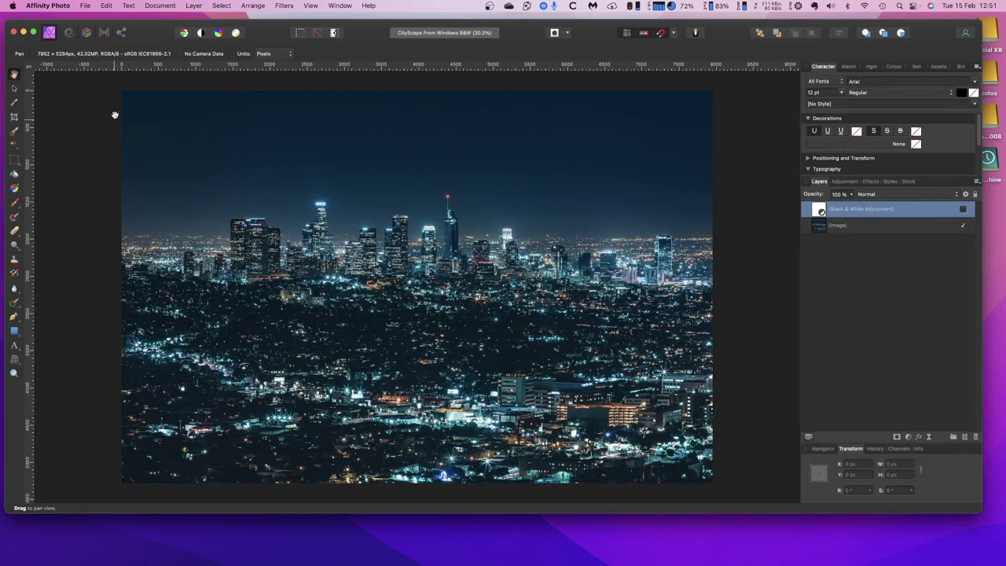
pyautogui.click(61, 7)
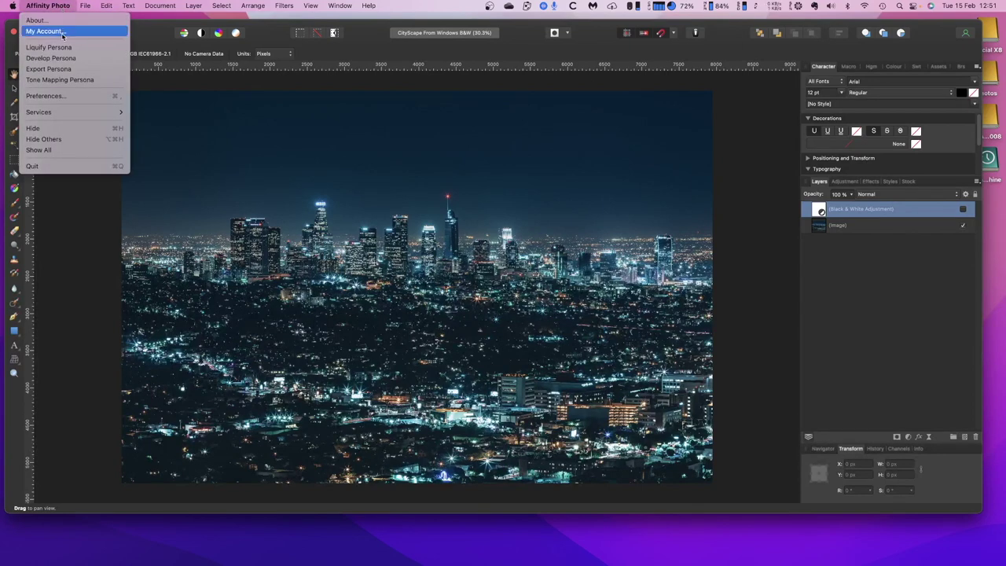
pyautogui.moveTo(86, 6)
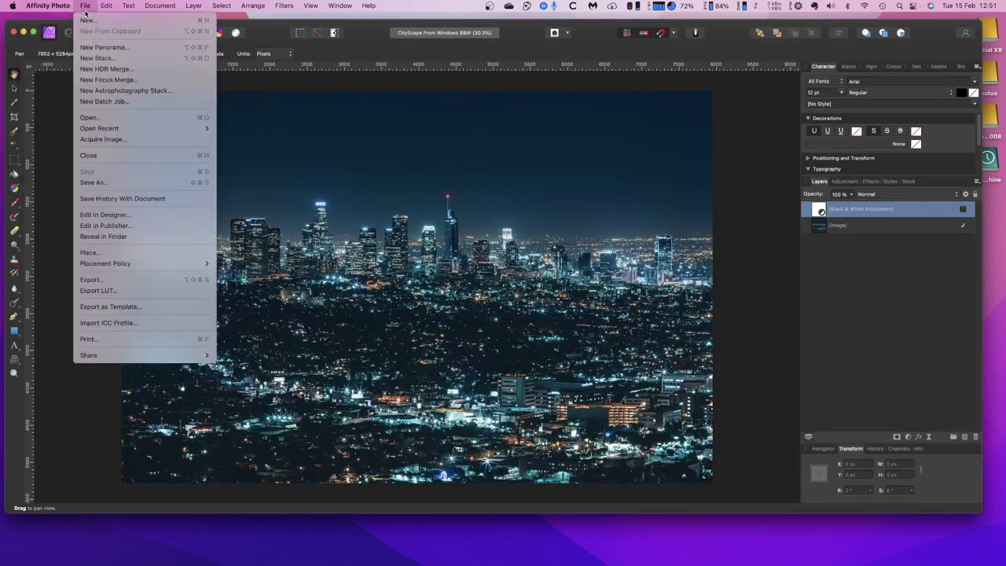
pyautogui.click(110, 156)
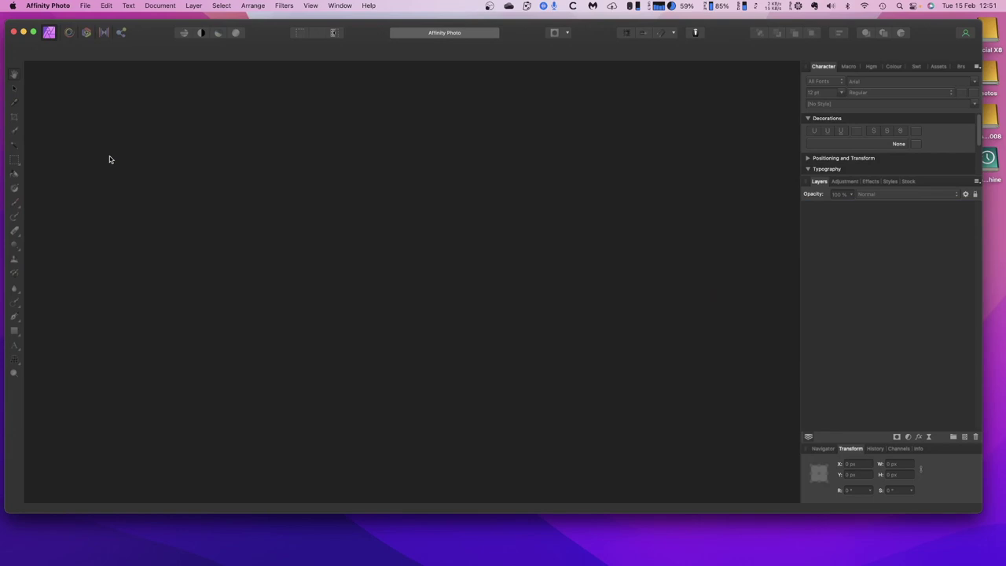
# Hide Affinity Photo and switch to Affinity Designer from the Dock.
pyautogui.click(61, 6)
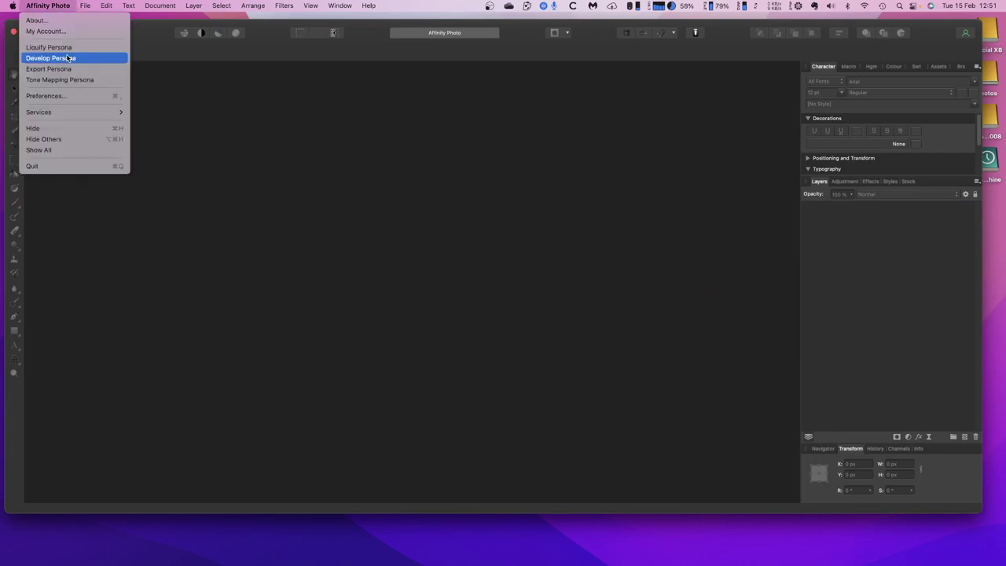
pyautogui.click(65, 131)
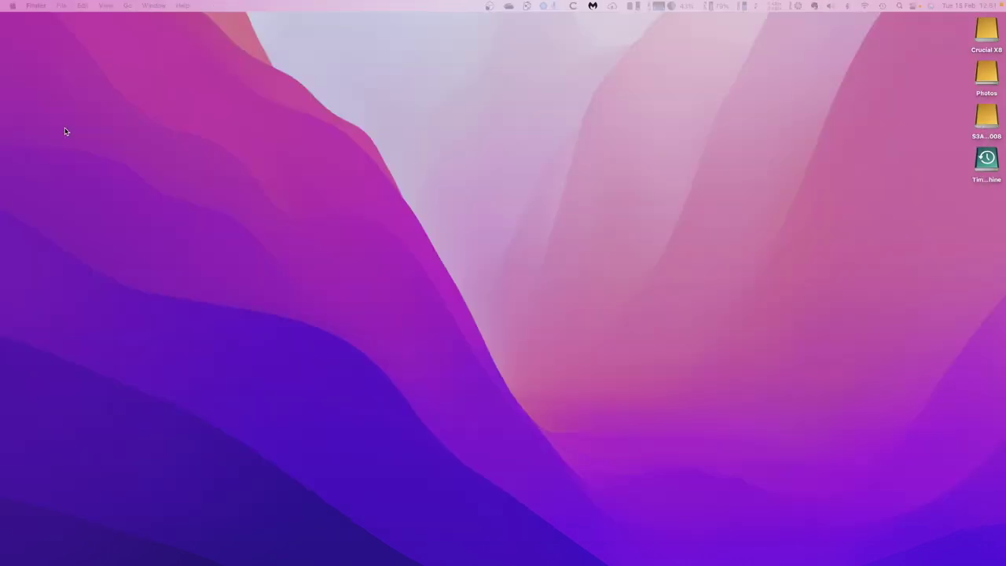
pyautogui.moveTo(364, 562)
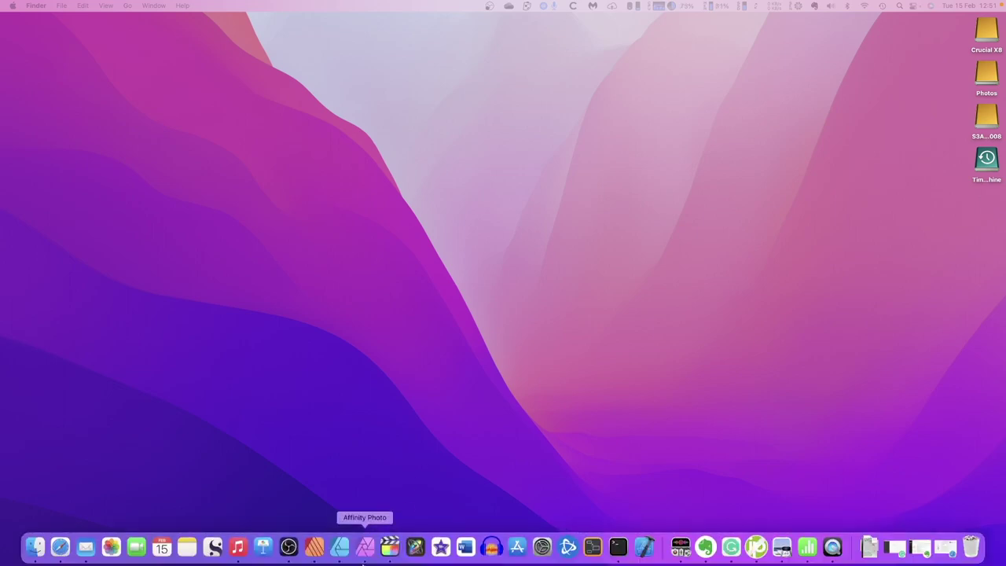
pyautogui.click(339, 547)
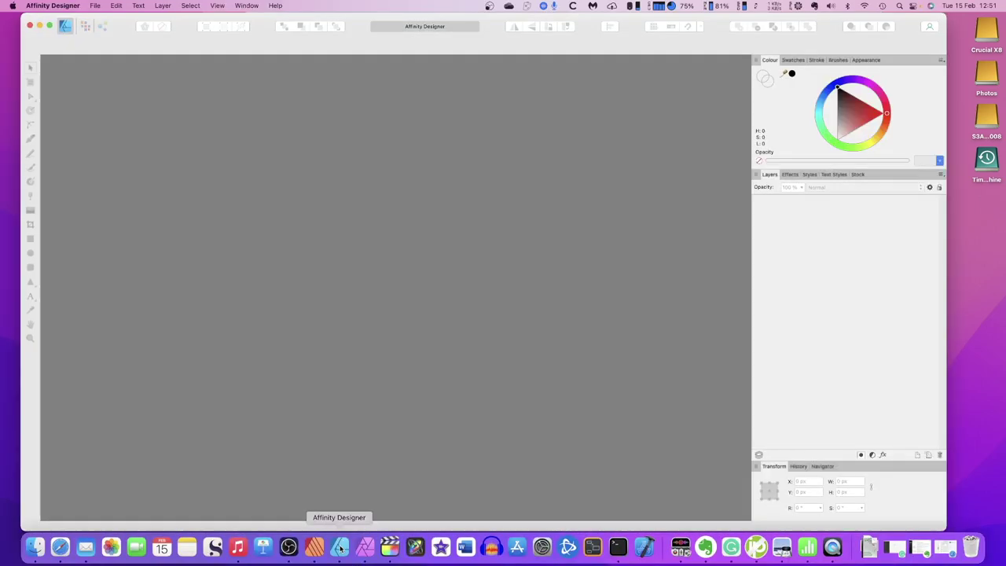
# Open CityScape Designer from iCloud's Affinity Designer folder and show the layer effects list.
pyautogui.click(96, 6)
pyautogui.click(107, 49)
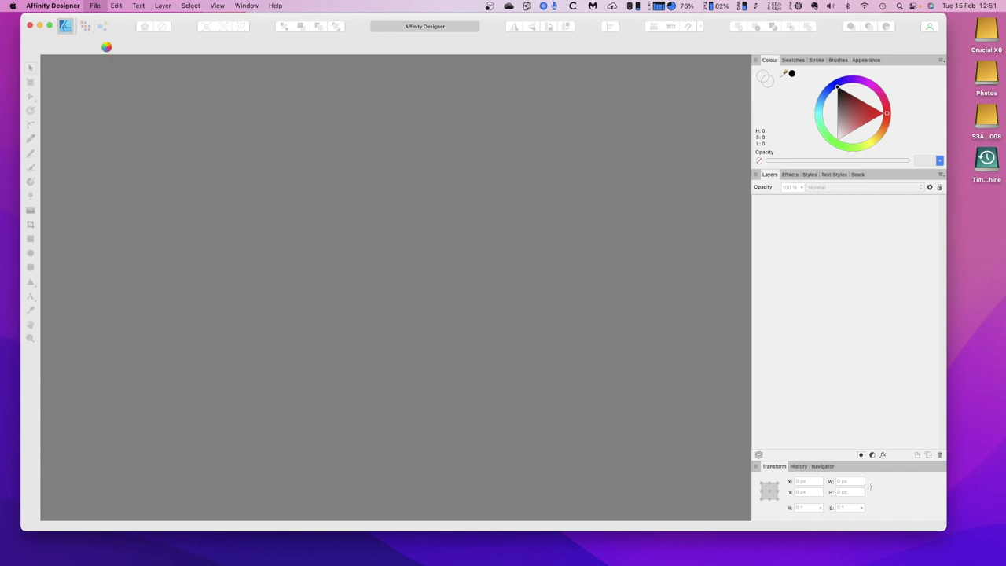
pyautogui.scroll(-2, 142, 123)
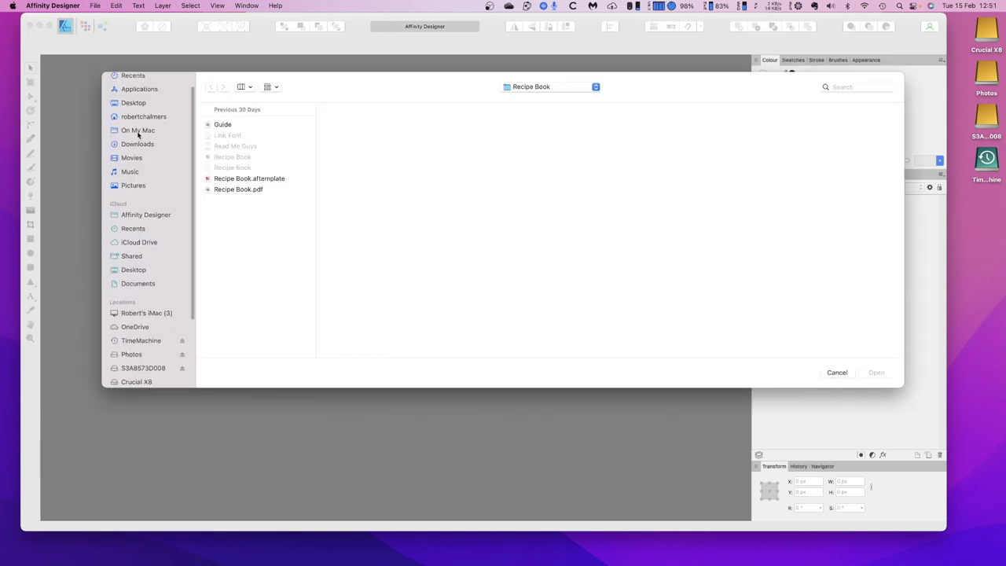
pyautogui.scroll(1, 145, 217)
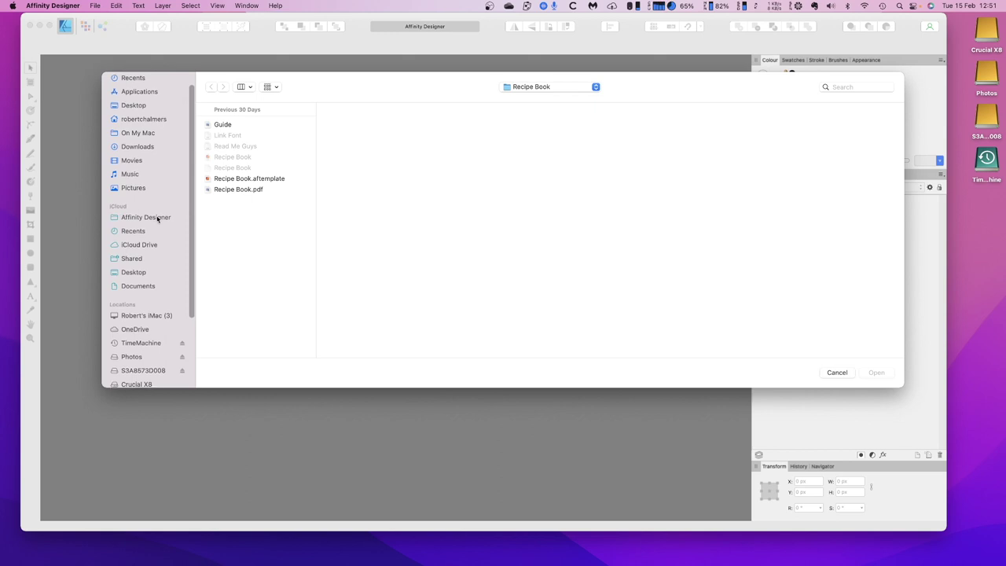
pyautogui.click(154, 217)
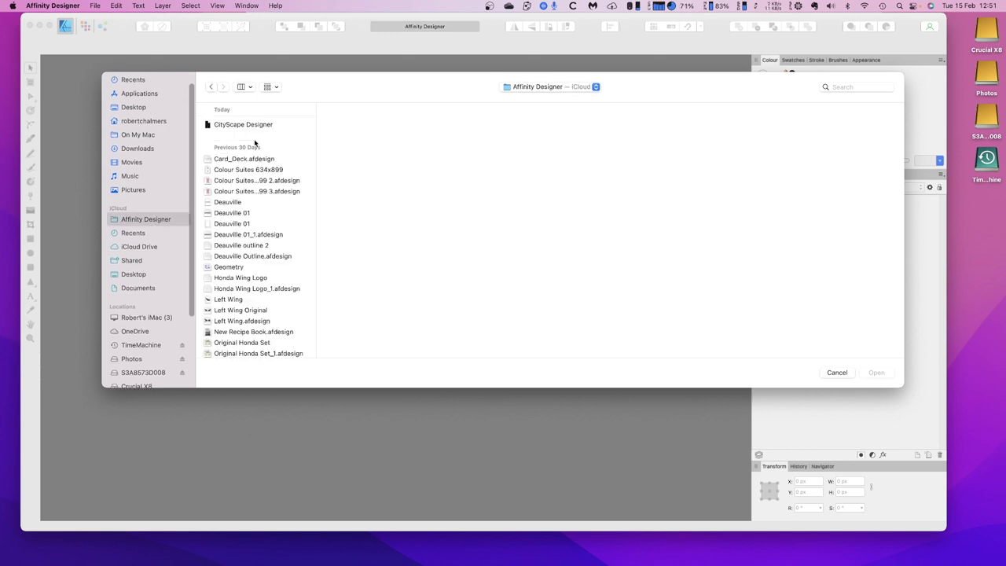
pyautogui.click(251, 126)
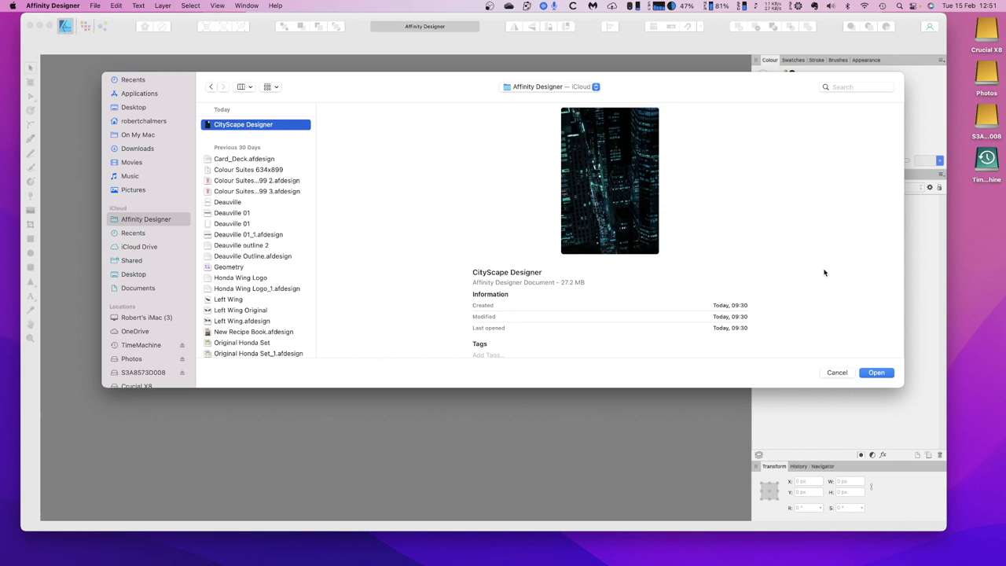
pyautogui.click(866, 374)
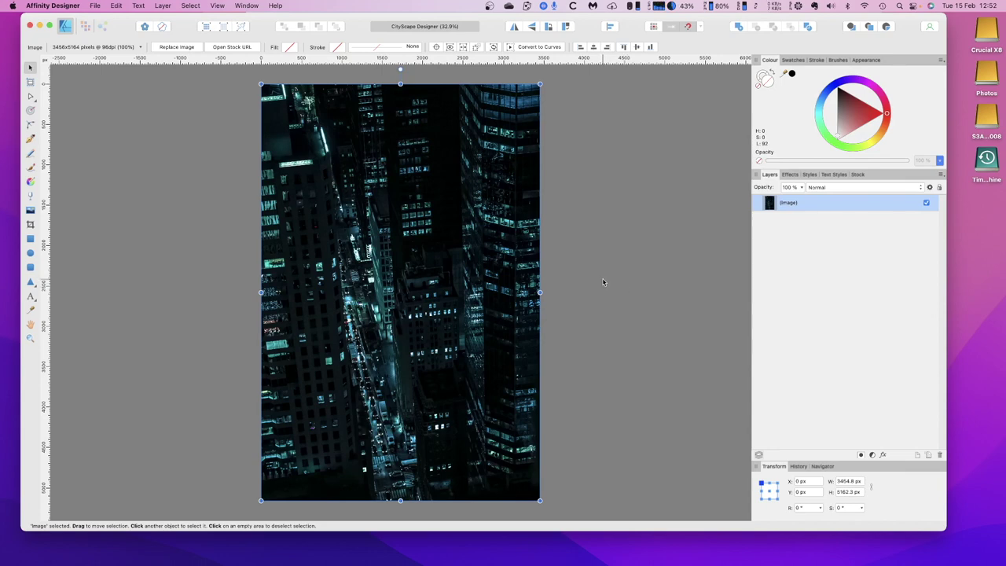
pyautogui.click(790, 175)
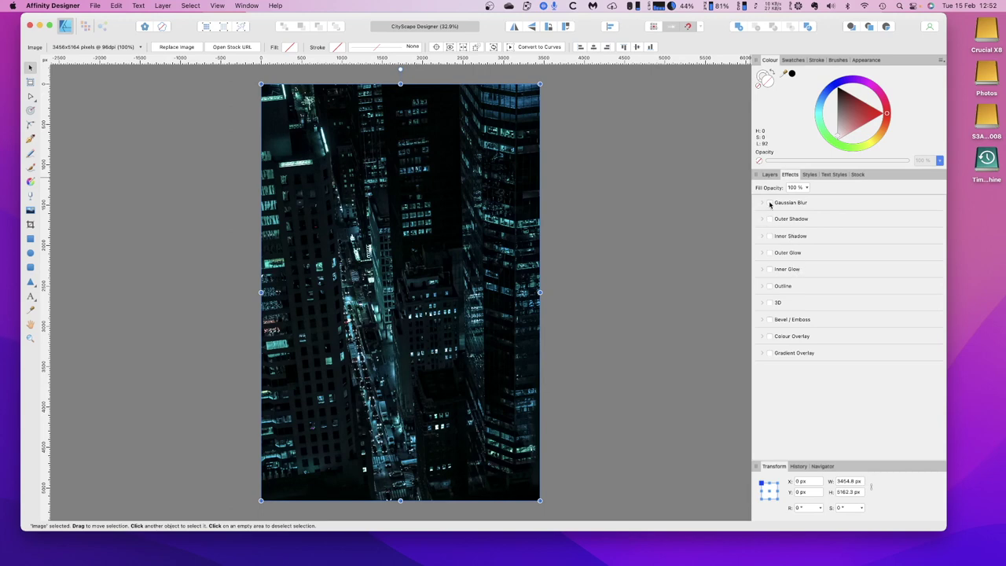
# Enable Gaussian Blur on the night city image and raise its radius to 18.1 px.
pyautogui.click(769, 203)
pyautogui.moveTo(786, 227); pyautogui.dragTo(837, 225)
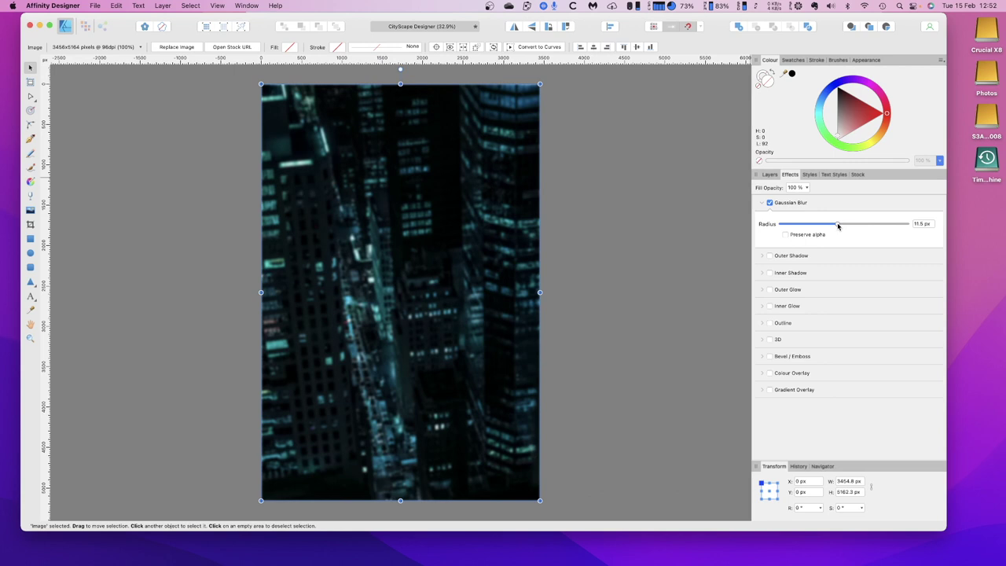
pyautogui.moveTo(838, 226); pyautogui.dragTo(846, 225)
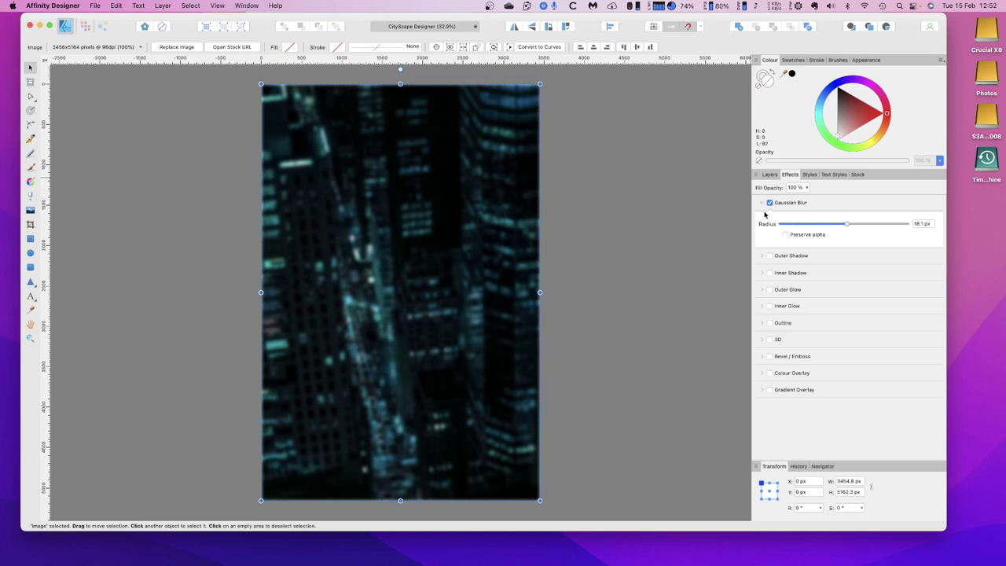
# Save and close the blurred CityScape Designer file, then hide Affinity Designer.
pyautogui.click(95, 6)
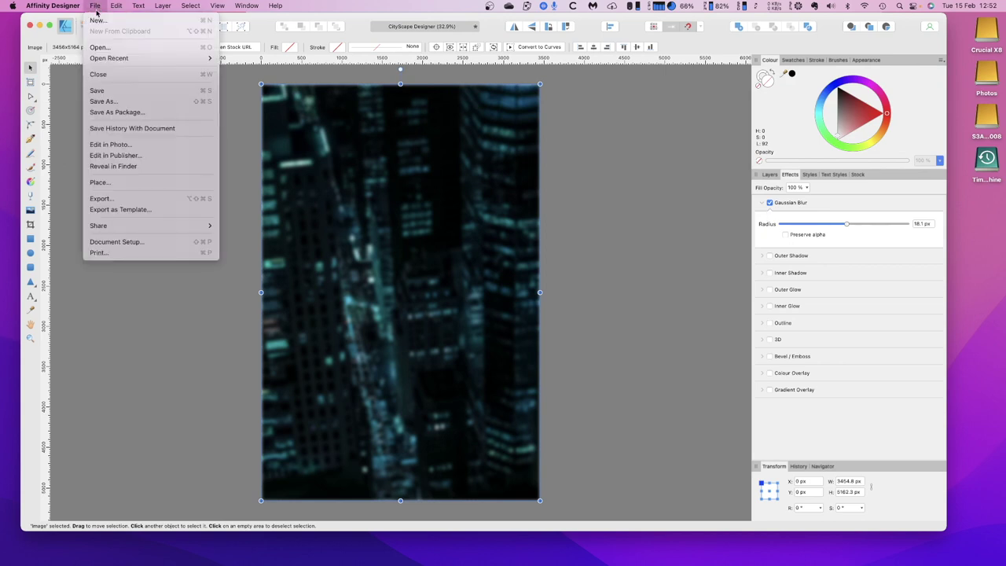
pyautogui.click(116, 94)
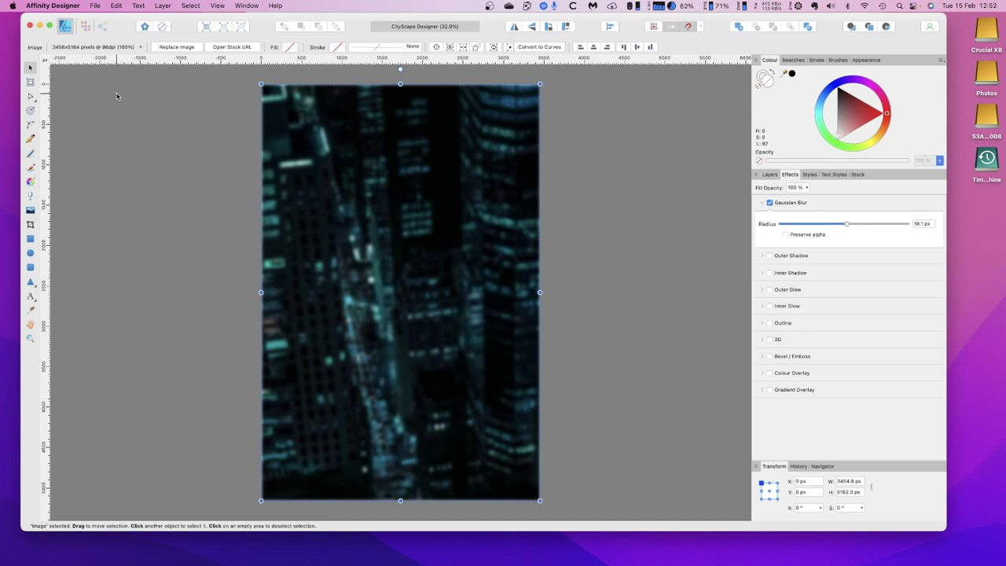
pyautogui.click(95, 8)
pyautogui.click(110, 75)
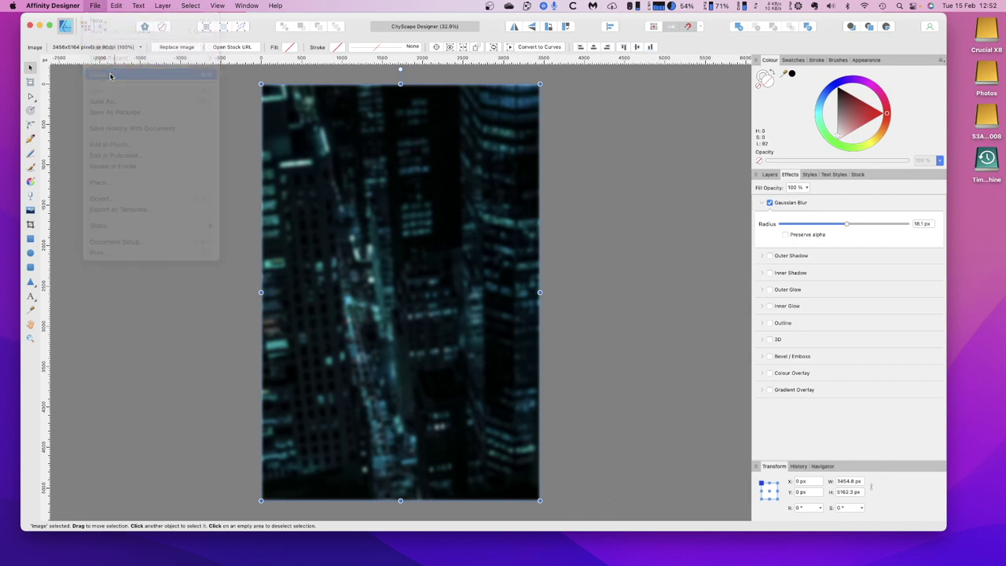
pyautogui.click(62, 8)
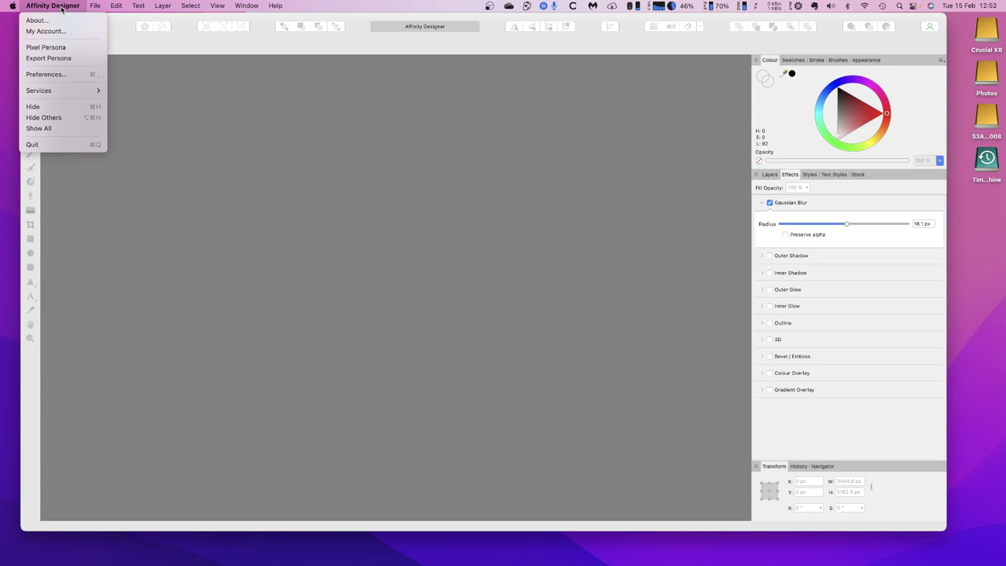
pyautogui.click(67, 109)
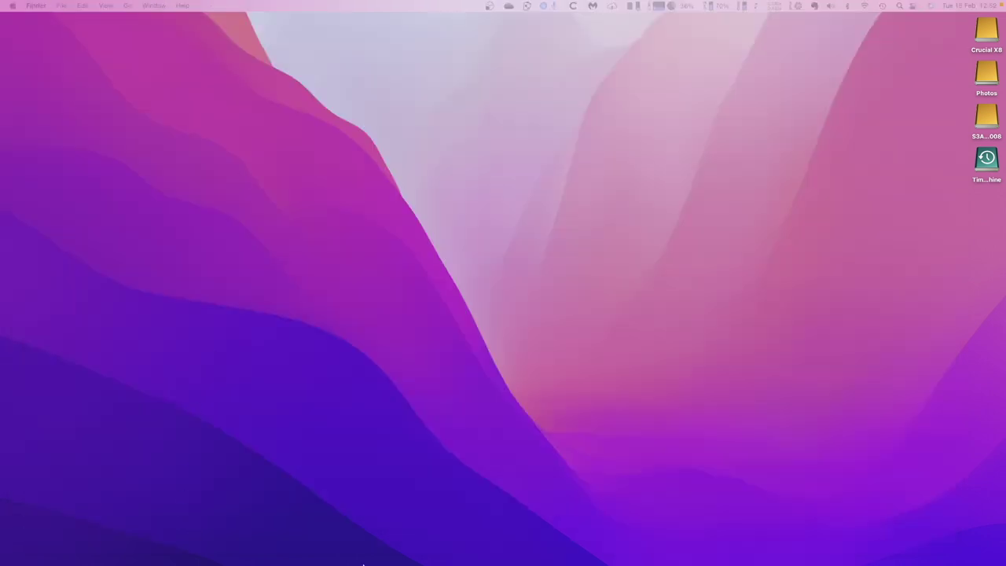
# Bring Affinity Publisher to the front and move its window higher on screen.
pyautogui.moveTo(360, 562)
pyautogui.click(314, 548)
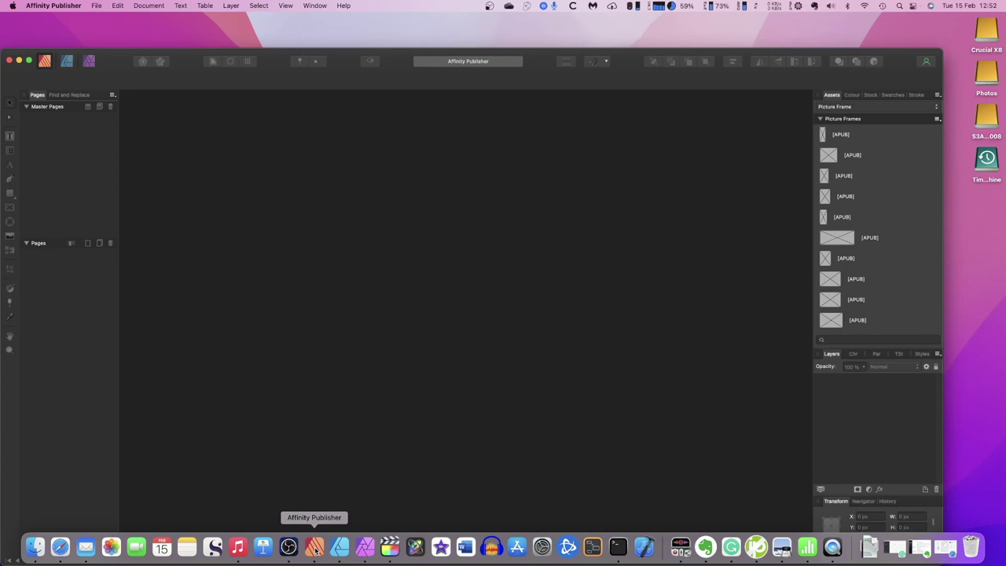
pyautogui.moveTo(115, 59); pyautogui.dragTo(115, 31)
# Open the 2 - Ebook (idml) Windows Test file through File > Open.
pyautogui.click(96, 5)
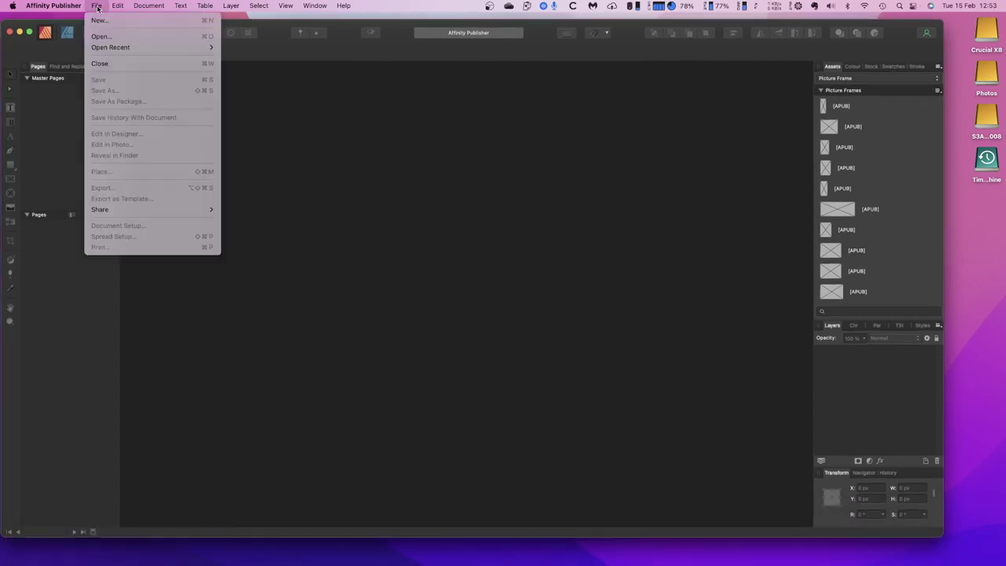
pyautogui.click(107, 37)
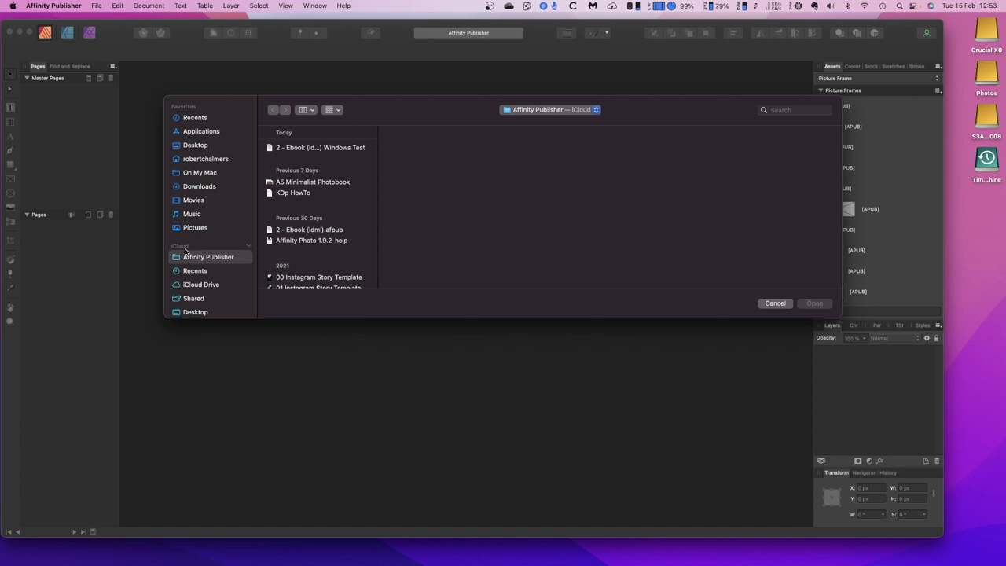
pyautogui.click(334, 151)
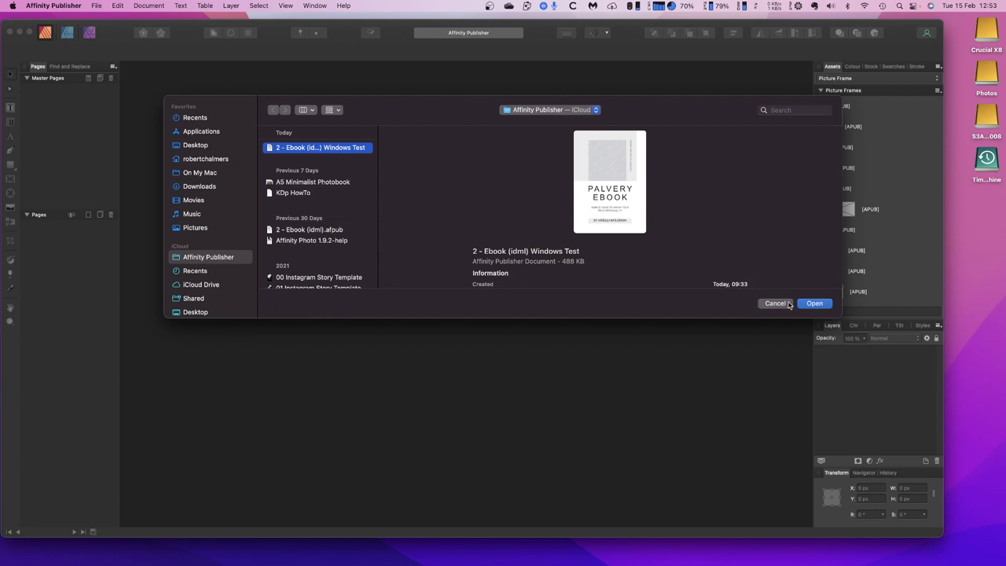
pyautogui.click(814, 303)
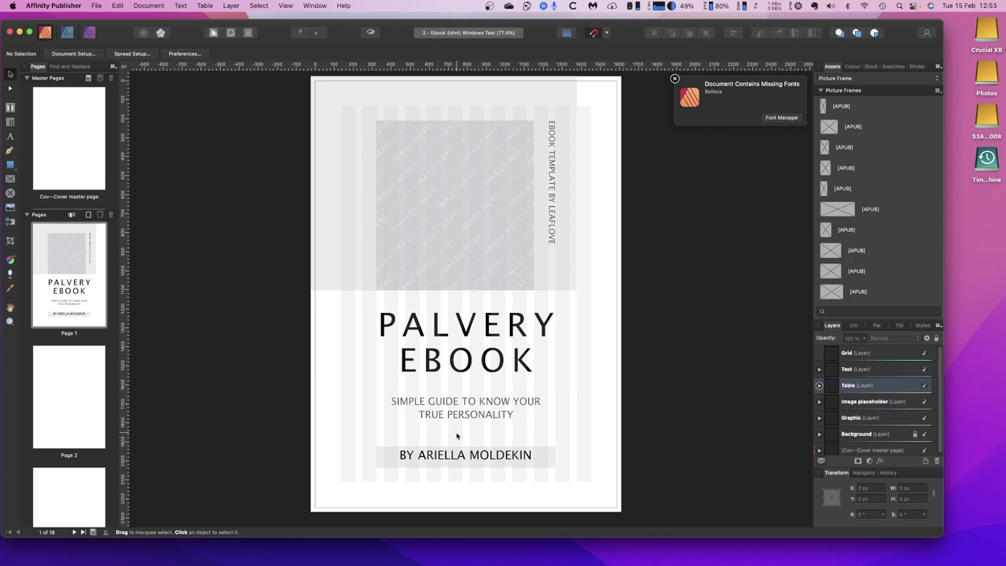
# Change the cover title from 'PALVERY EBOOK' to 'SAMPLE EBOOK'.
pyautogui.click(399, 322)
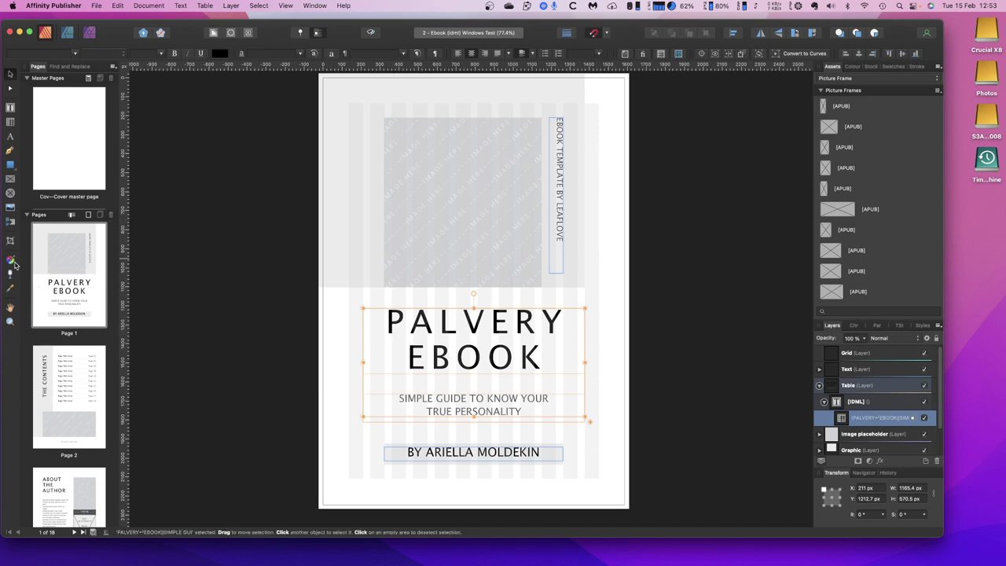
pyautogui.click(10, 139)
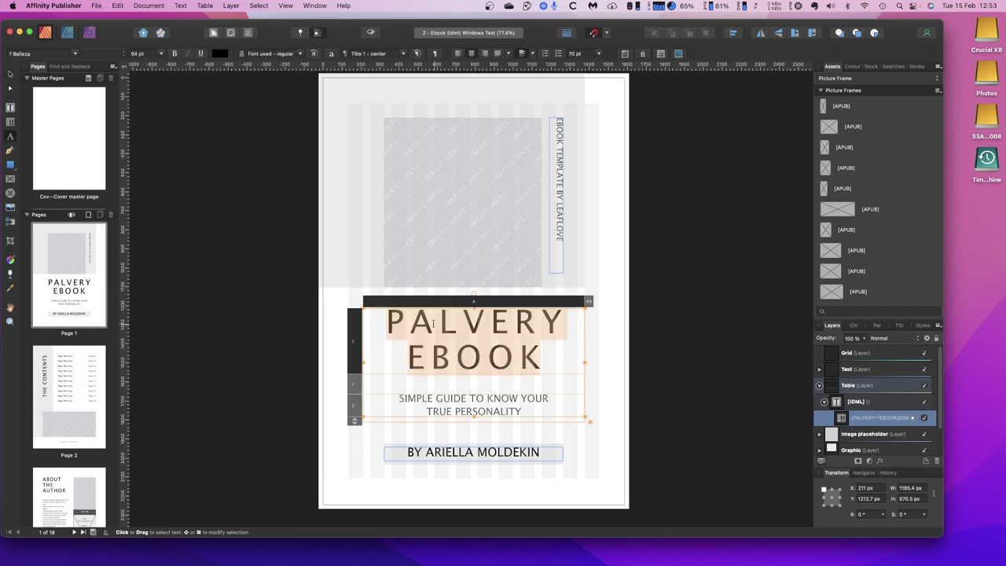
pyautogui.moveTo(390, 325); pyautogui.dragTo(558, 328)
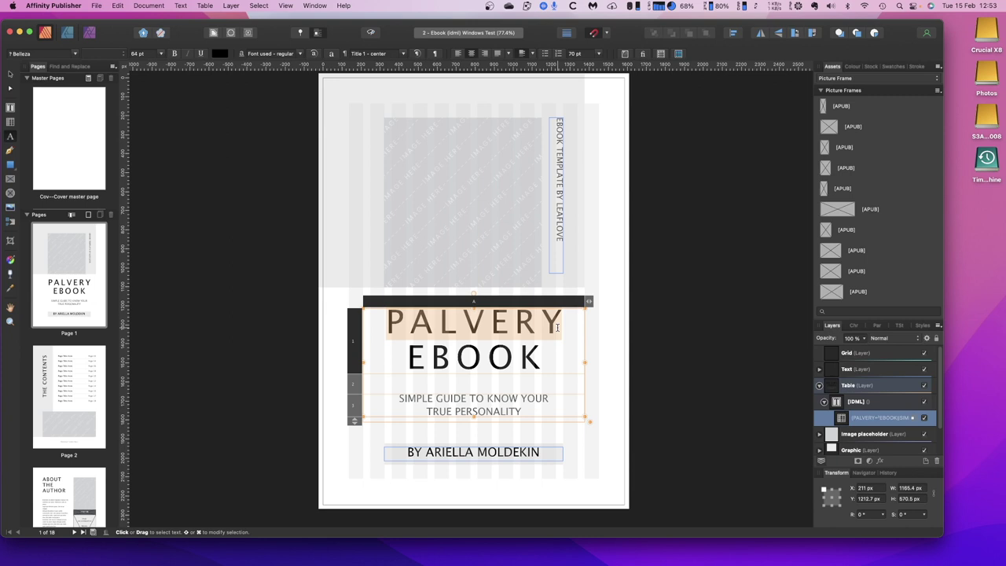
pyautogui.write('SAMPLE')
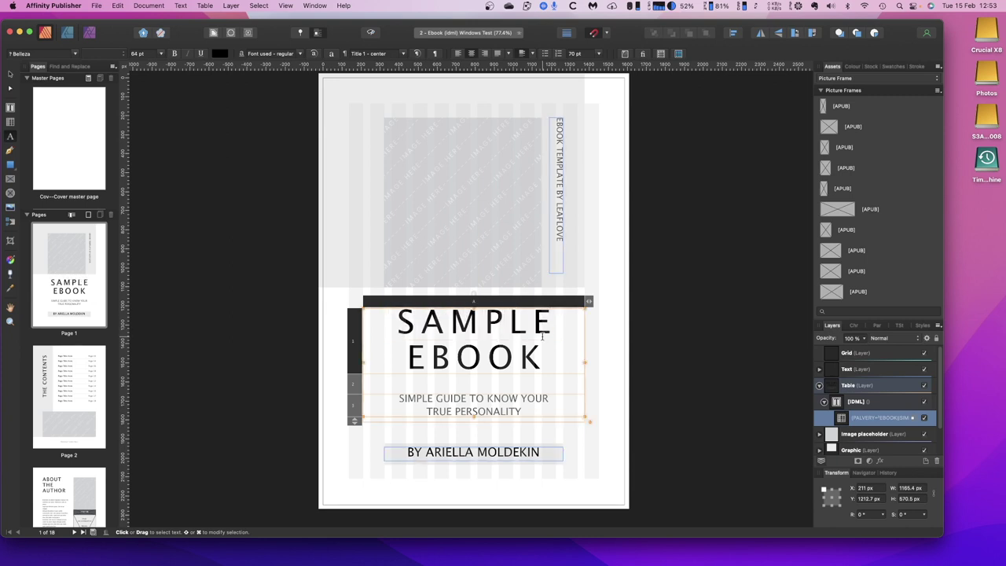
pyautogui.click(95, 6)
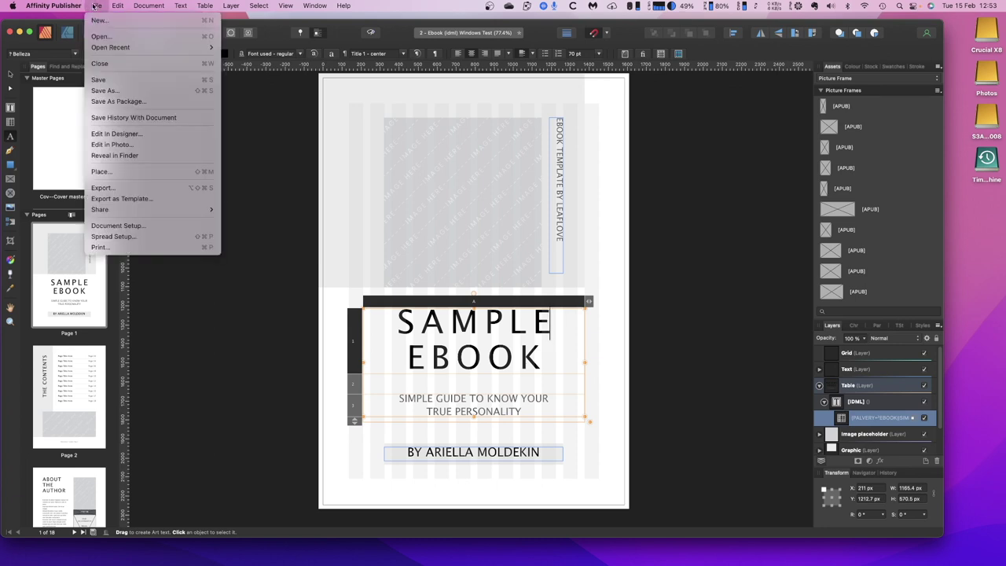
# Save the SAMPLE EBOOK document and close it.
pyautogui.click(119, 80)
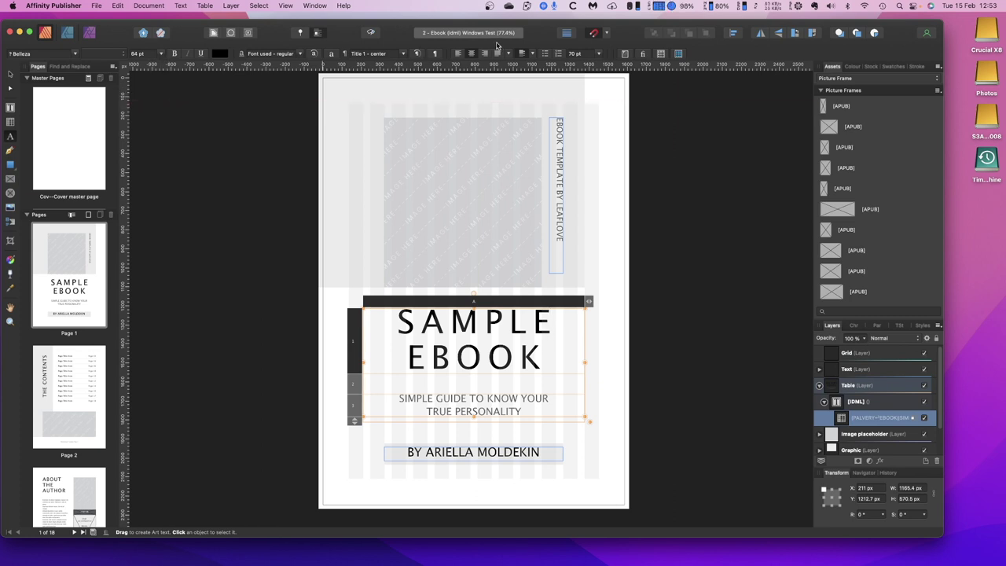
pyautogui.click(95, 7)
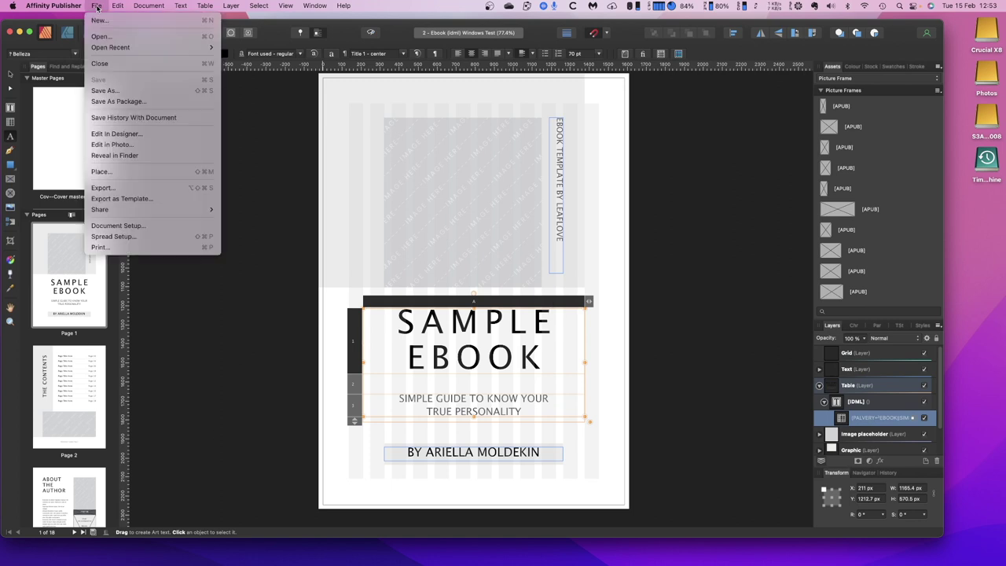
pyautogui.click(113, 66)
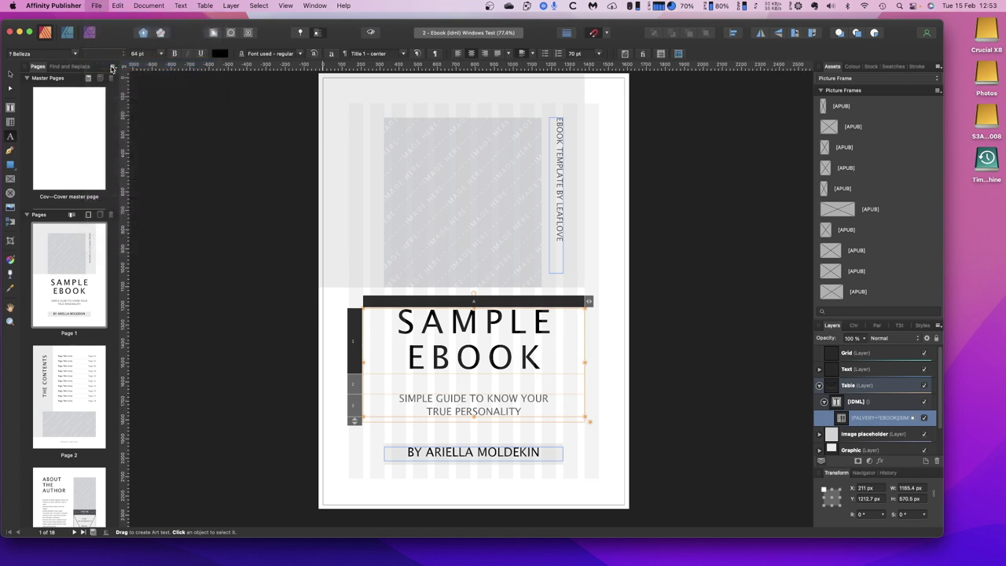
# Hide Affinity Publisher so the empty desktop shows.
pyautogui.click(78, 6)
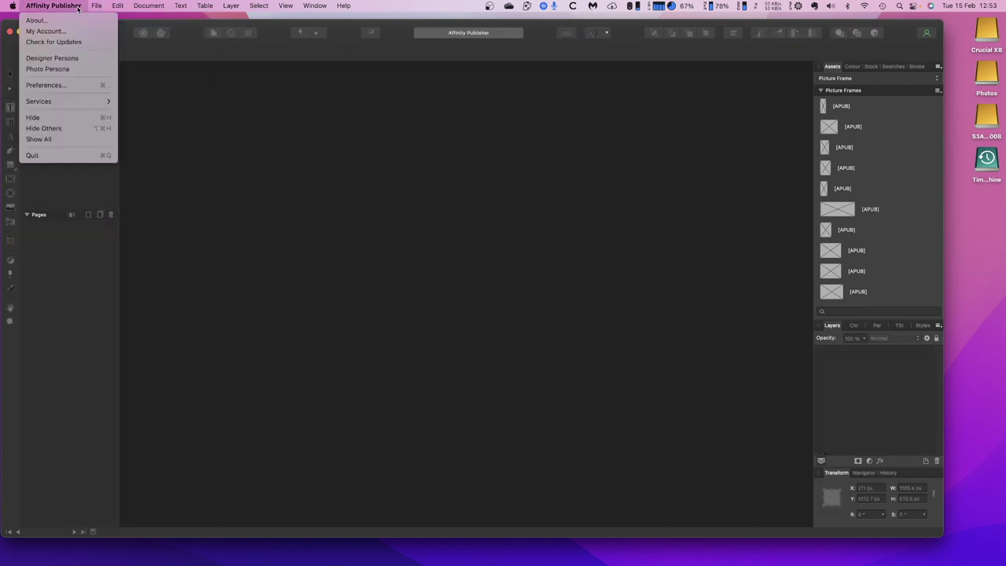
pyautogui.click(74, 119)
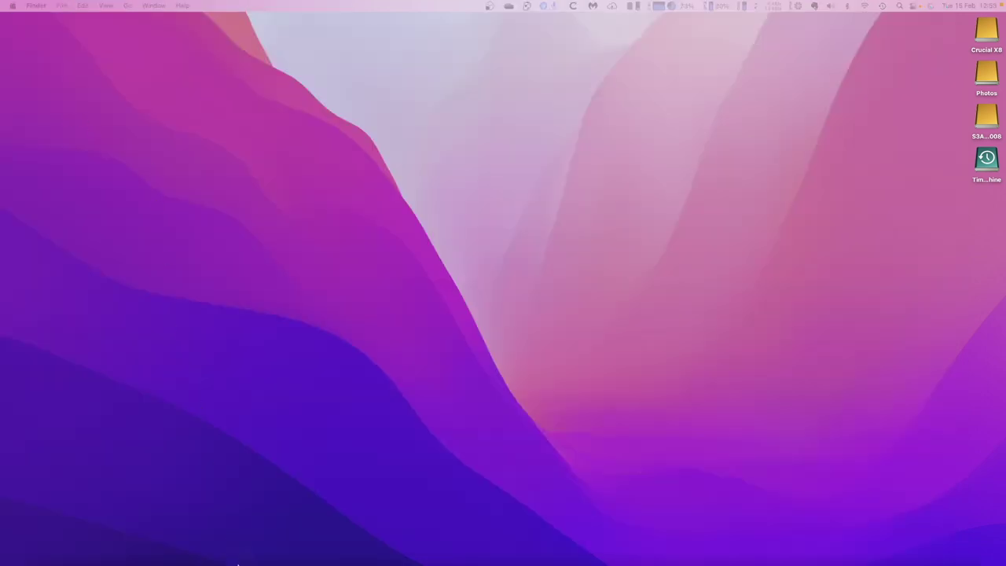
pyautogui.rightClick(34, 549)
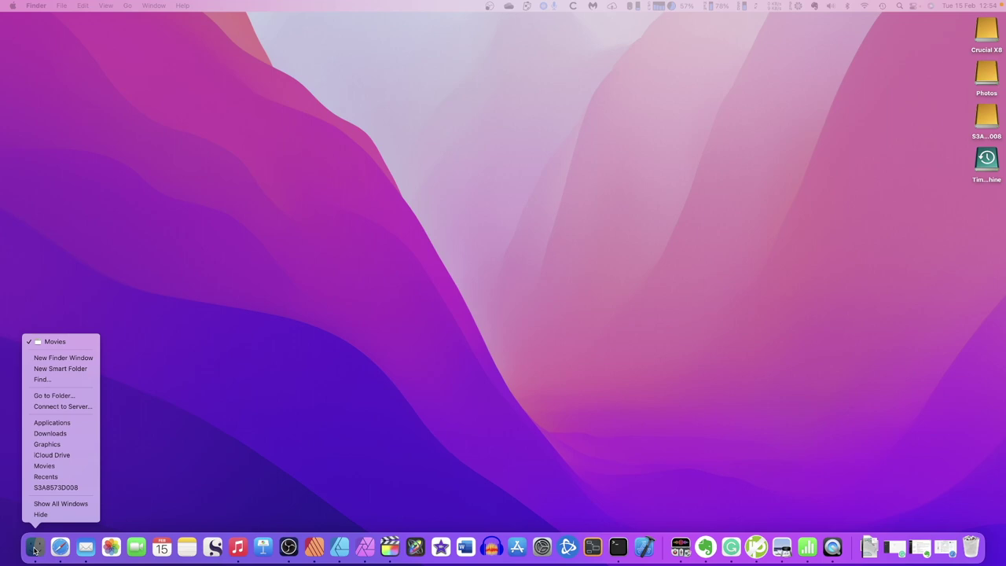
# Open a new Finder window on iCloud Drive's Affinity Designer folder.
pyautogui.click(76, 360)
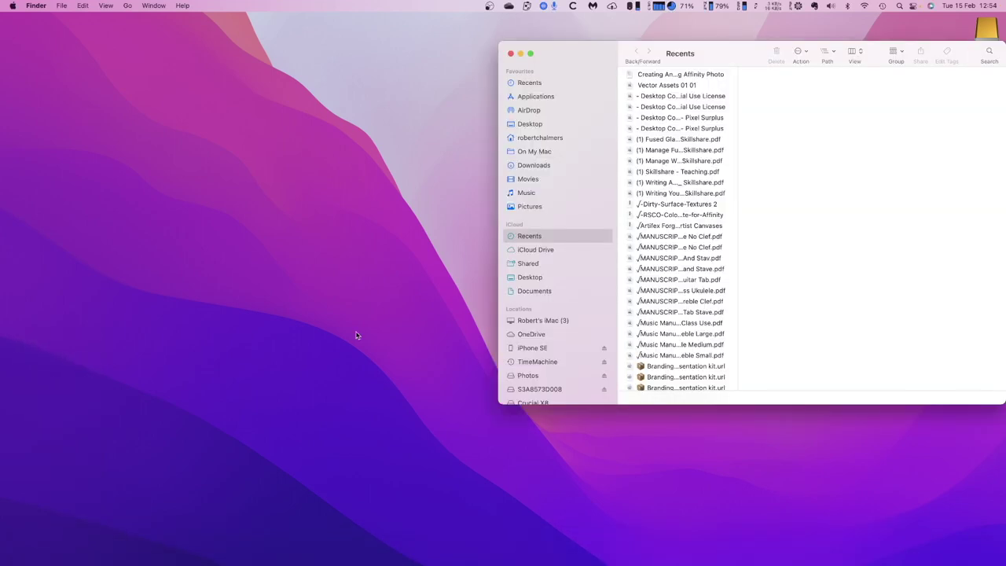
pyautogui.moveTo(739, 65); pyautogui.dragTo(423, 49)
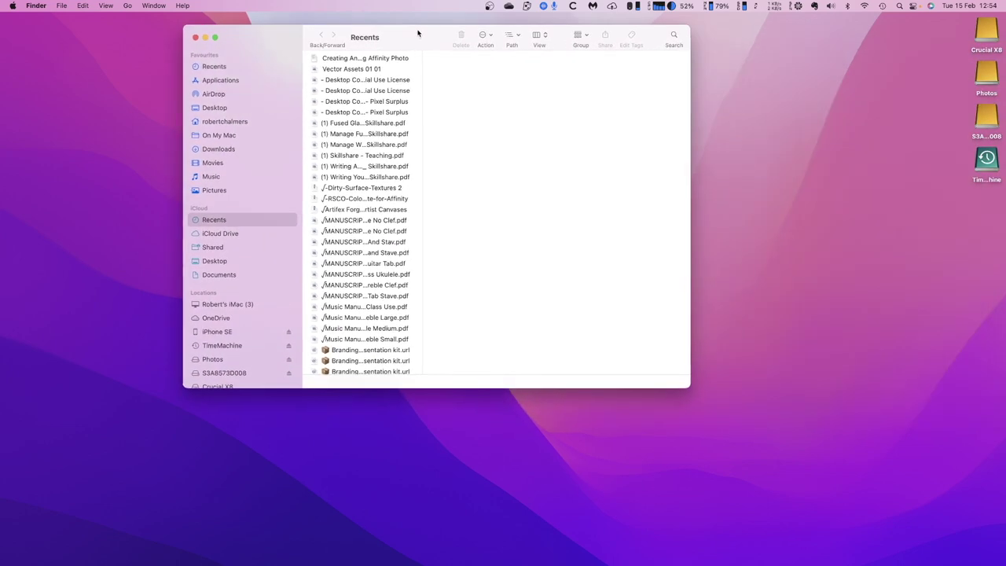
pyautogui.click(212, 234)
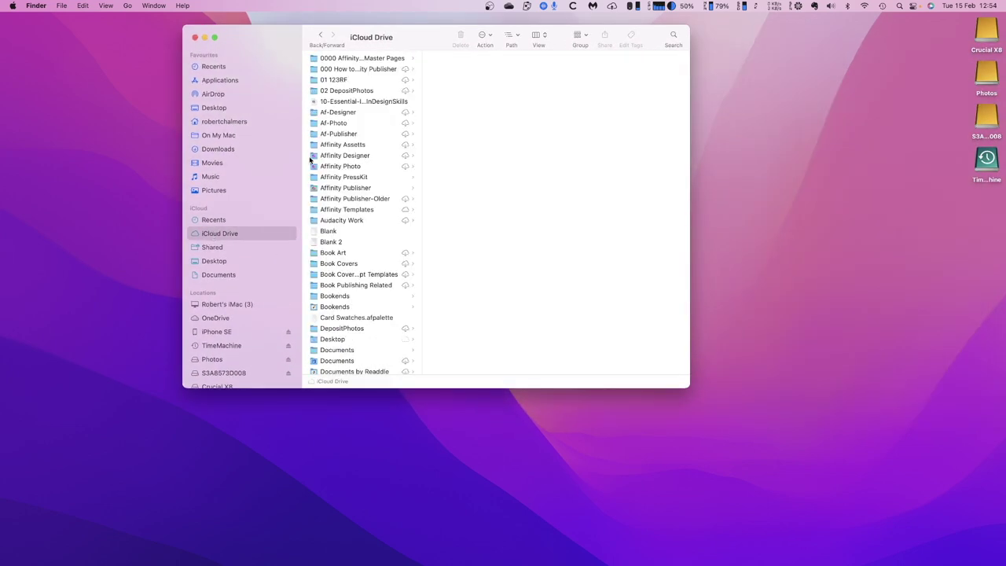
pyautogui.scroll(-1, 317, 162)
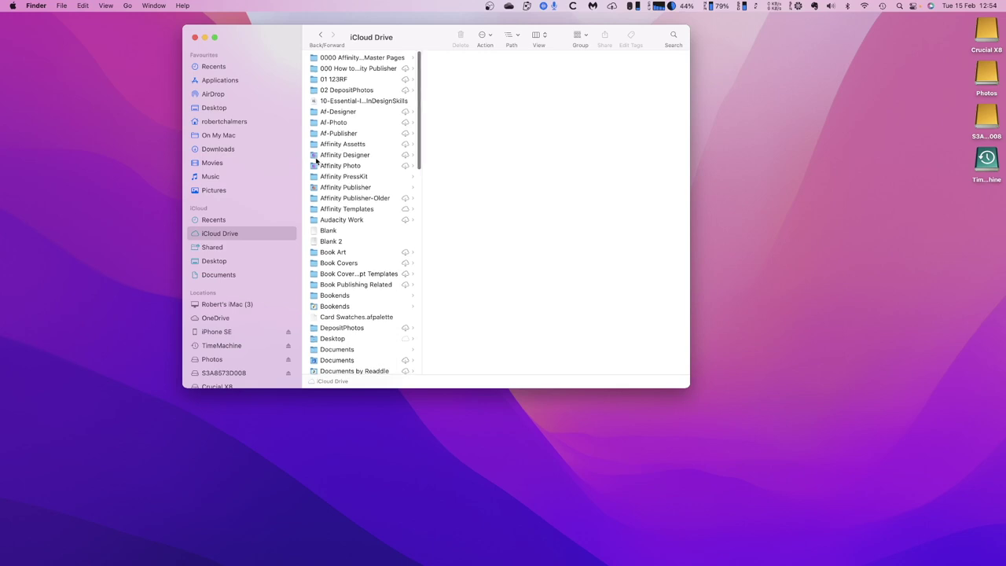
pyautogui.click(316, 157)
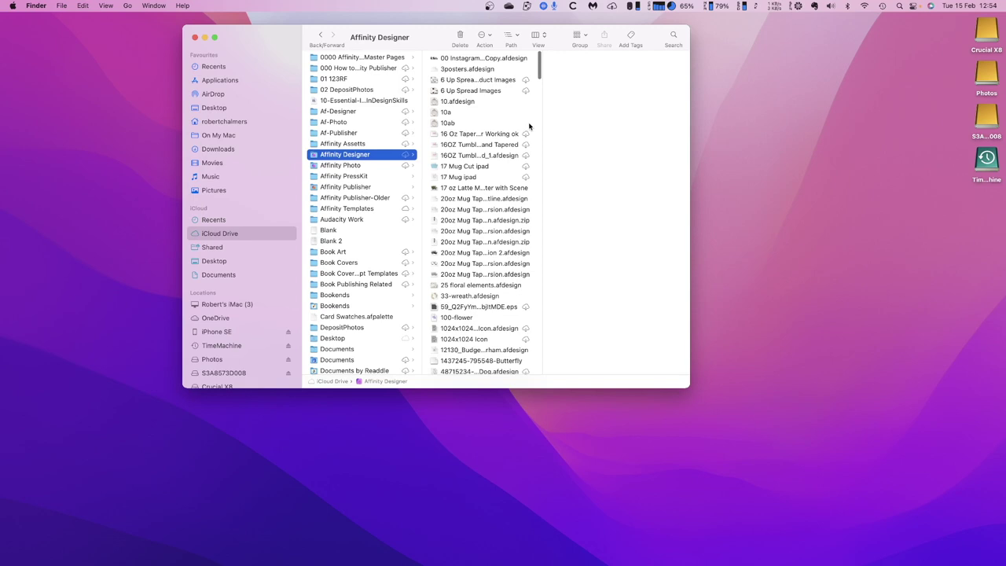
# Select the Instagram story template file, keeping its original name.
pyautogui.click(481, 60)
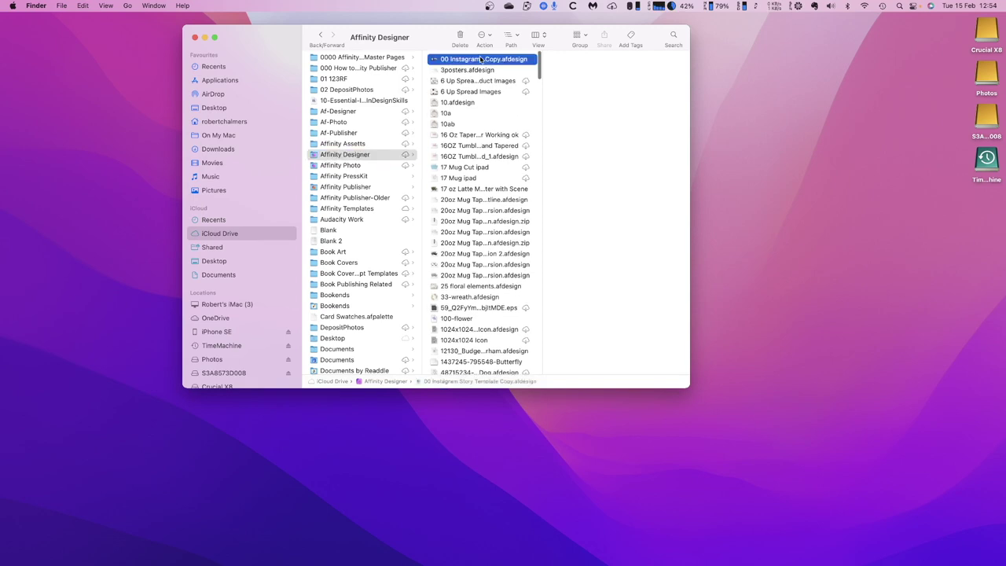
pyautogui.click(475, 59)
pyautogui.moveTo(474, 60); pyautogui.dragTo(552, 43)
pyautogui.press('Return')
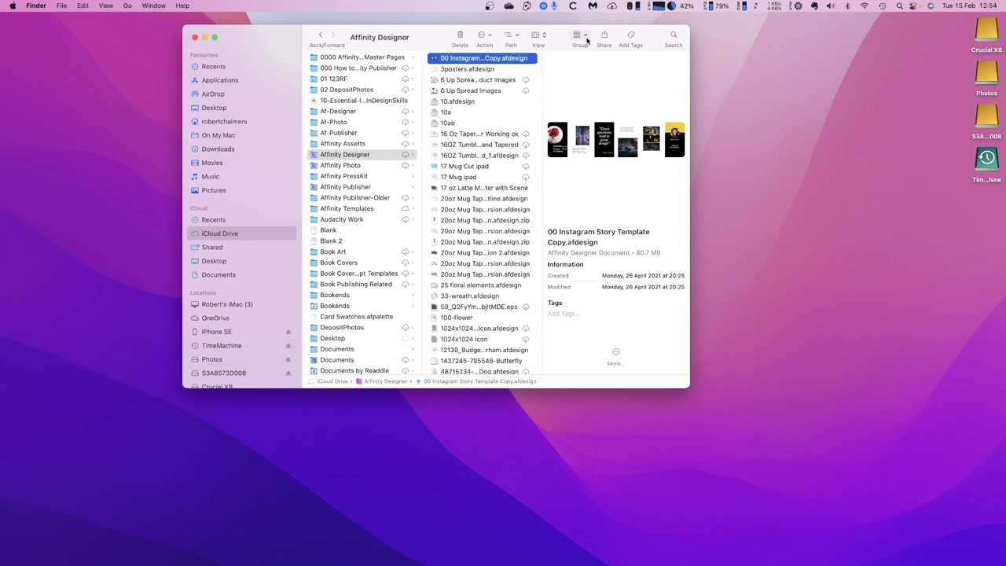
# Switch the folder to List view and select CityScape Designer to preview it.
pyautogui.click(544, 35)
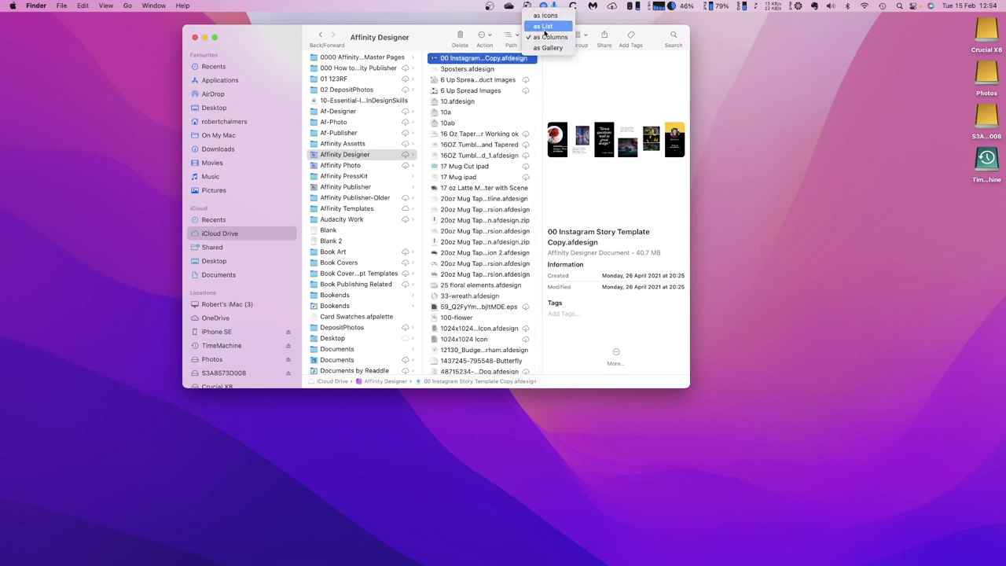
pyautogui.click(544, 27)
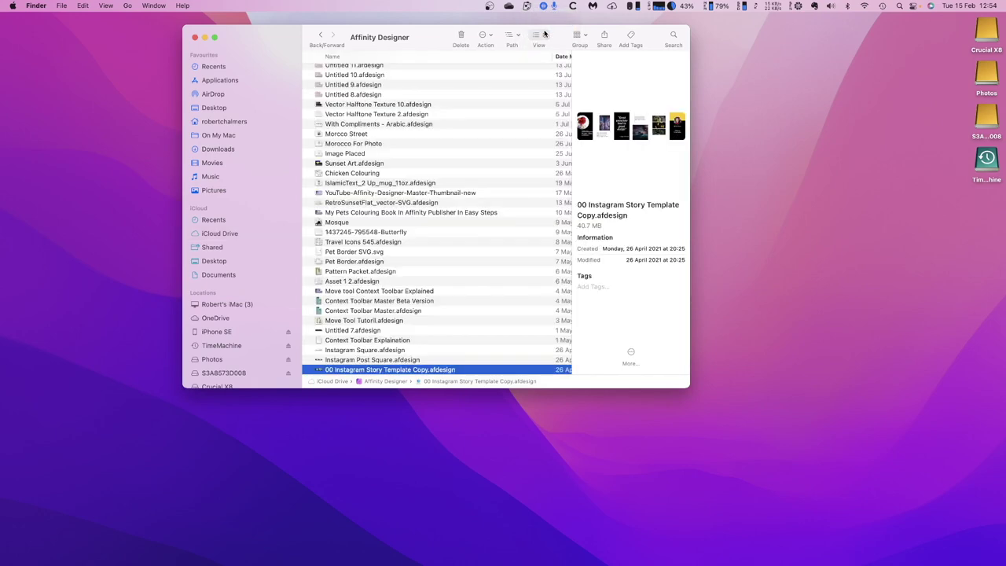
pyautogui.scroll(-20, 499, 92)
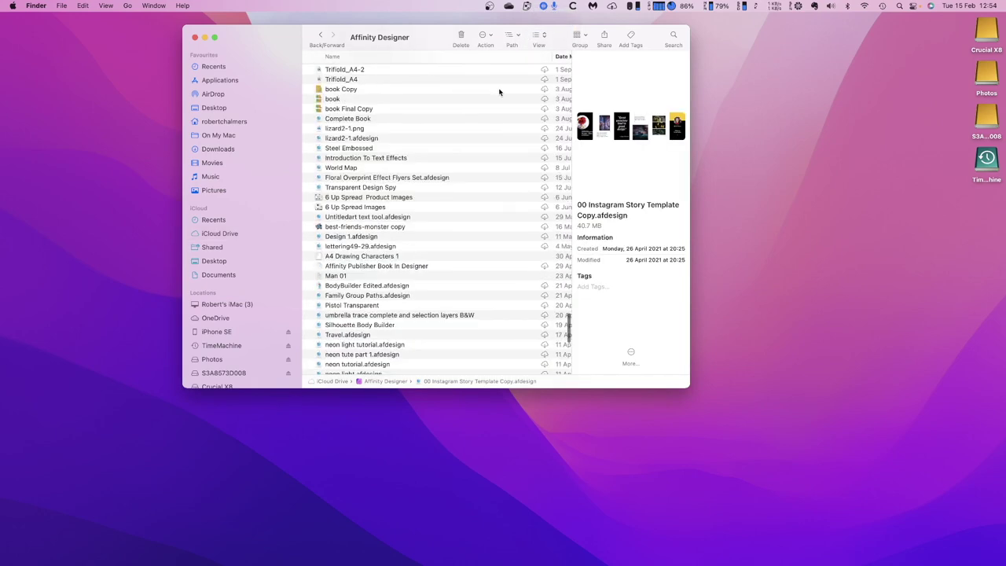
pyautogui.scroll(15, 499, 92)
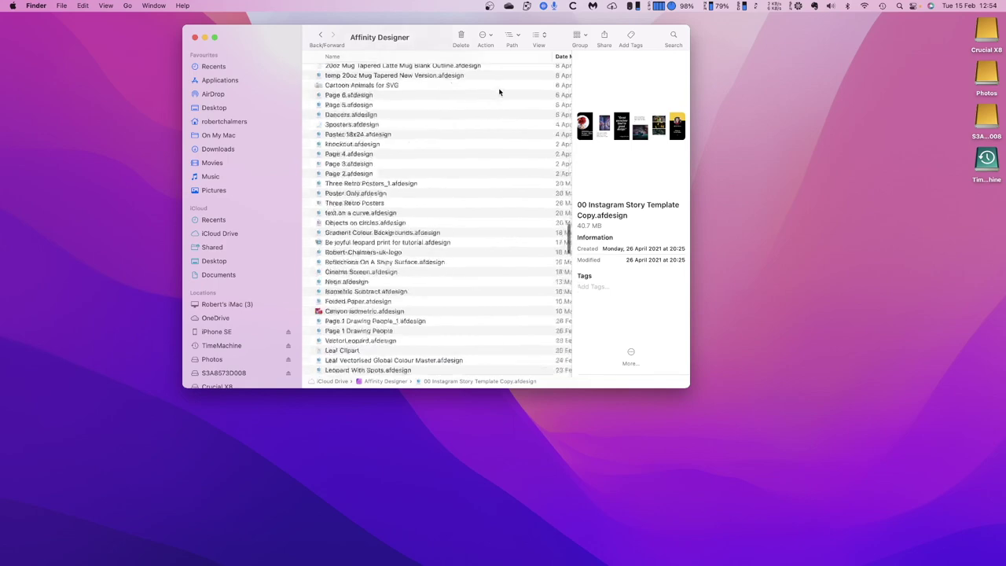
pyautogui.moveTo(564, 225); pyautogui.dragTo(568, 71)
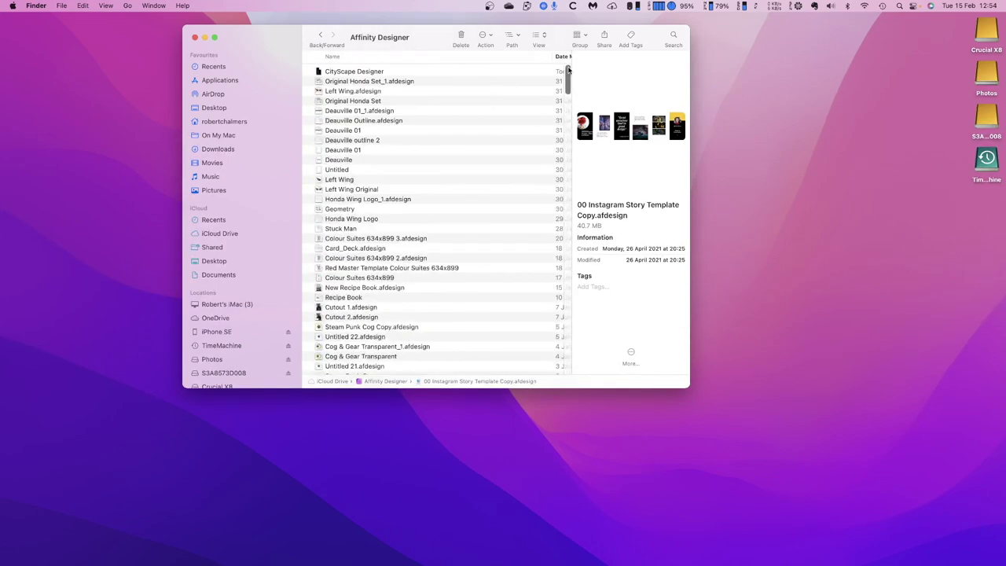
pyautogui.click(371, 73)
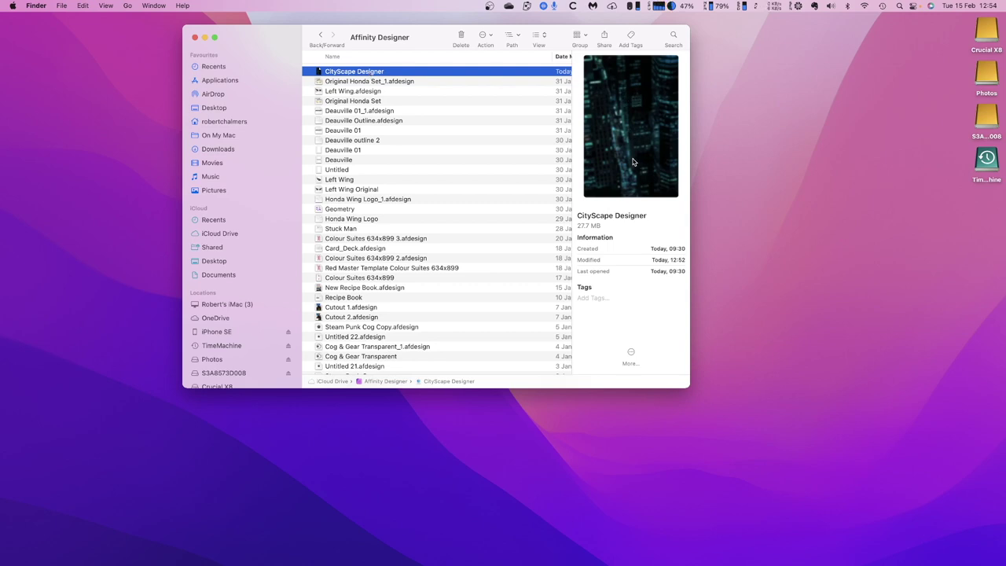
# Move the Affinity Designer folder window further left and close it.
pyautogui.moveTo(267, 35); pyautogui.dragTo(154, 39)
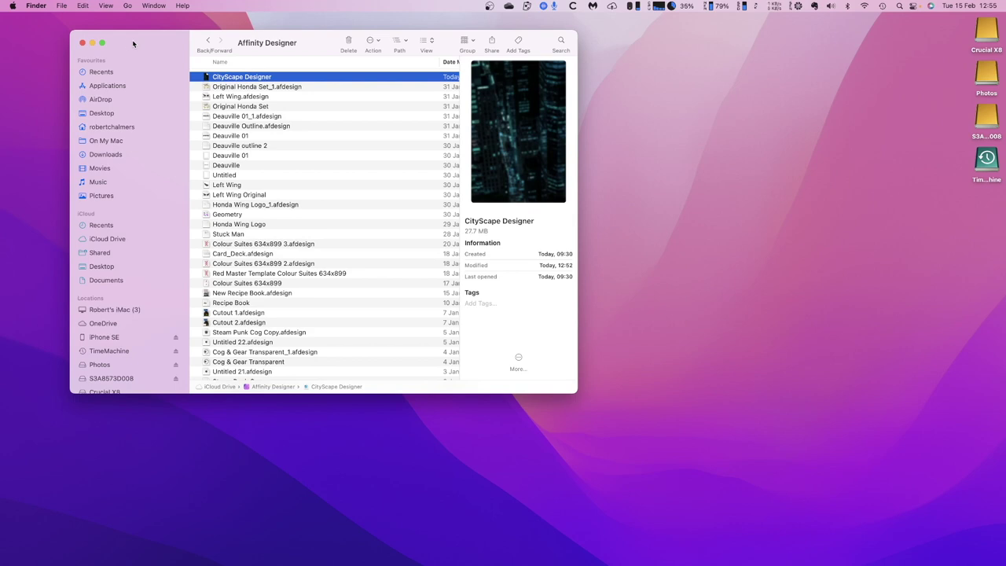
pyautogui.moveTo(140, 41); pyautogui.dragTo(138, 40)
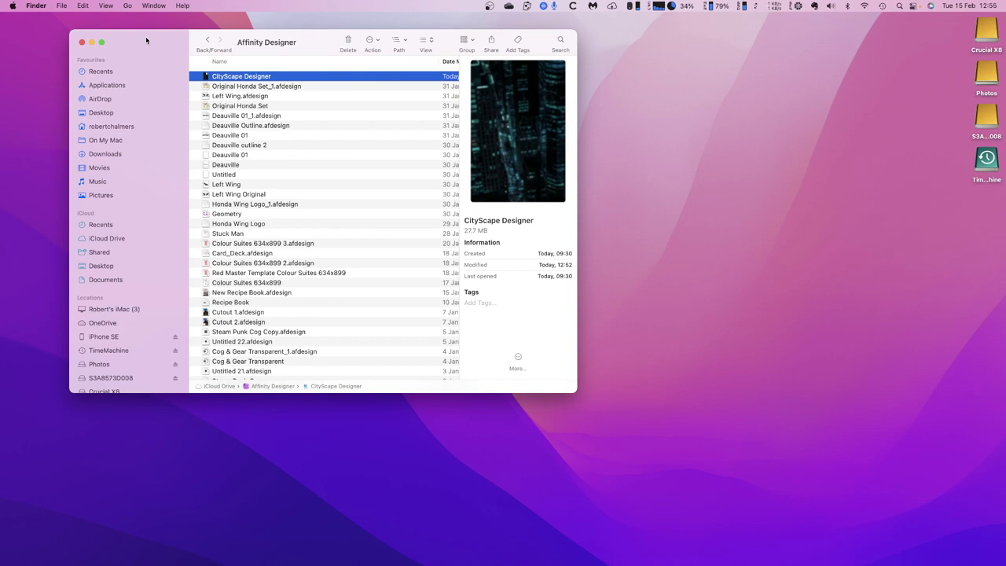
pyautogui.click(82, 43)
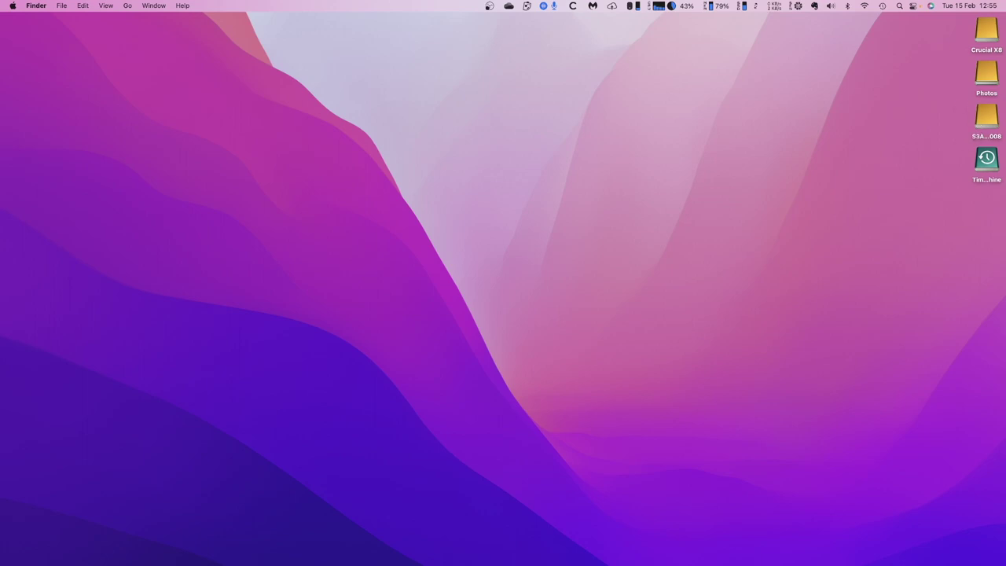
pyautogui.press('super+n')
# Expand the Affinity Publisher folder in iCloud Drive in the new Finder window.
pyautogui.moveTo(350, 107); pyautogui.dragTo(206, 55)
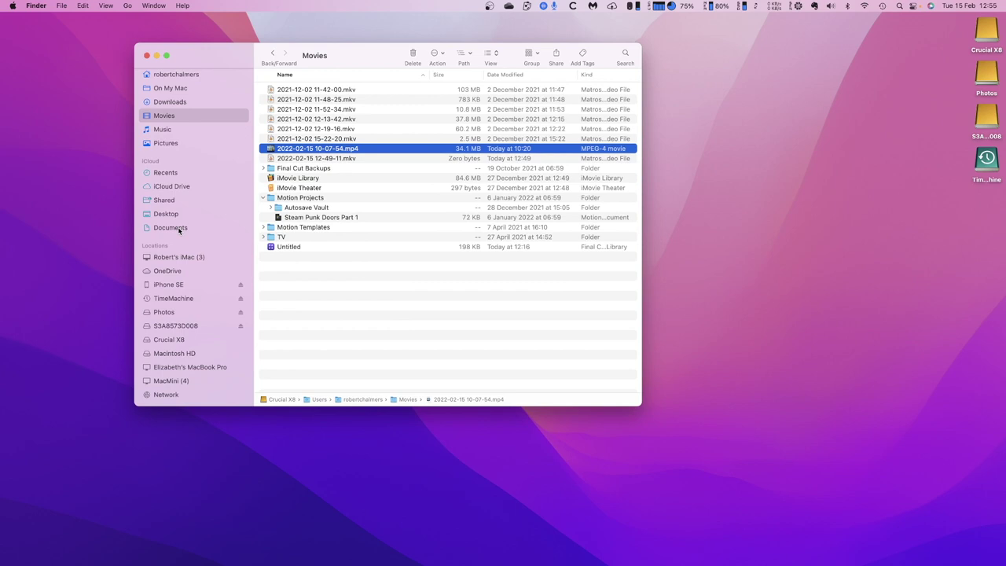
pyautogui.click(177, 187)
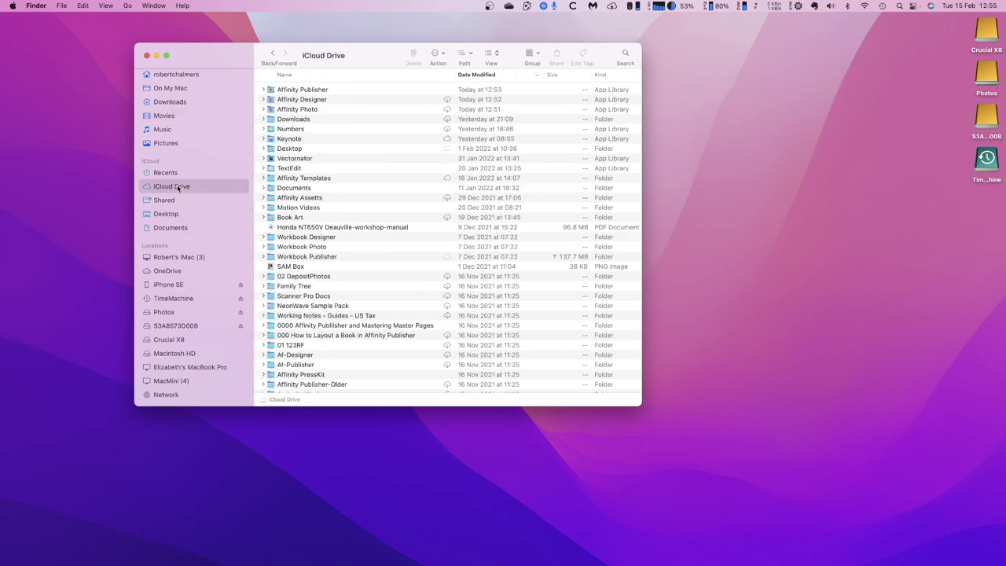
pyautogui.click(293, 92)
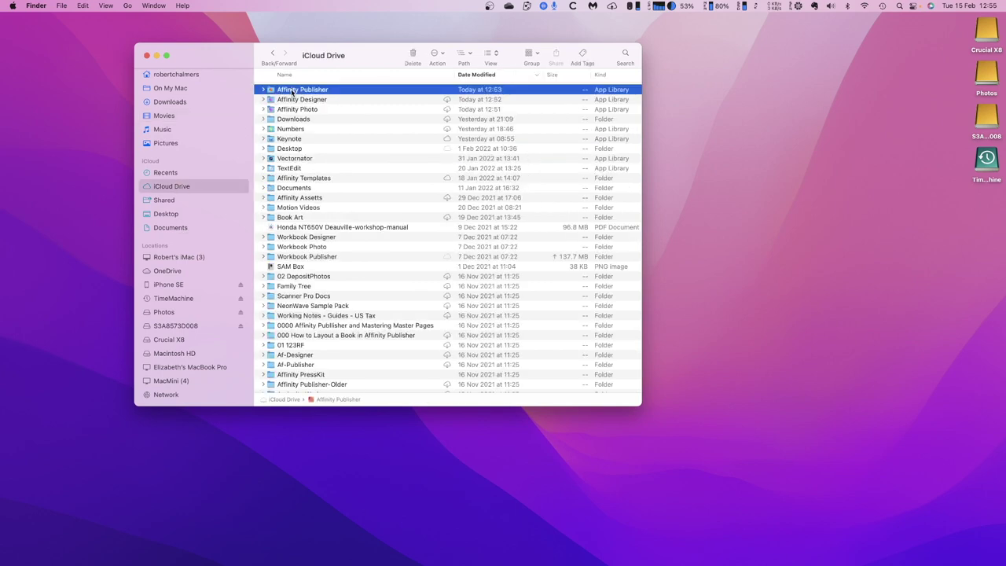
pyautogui.click(264, 90)
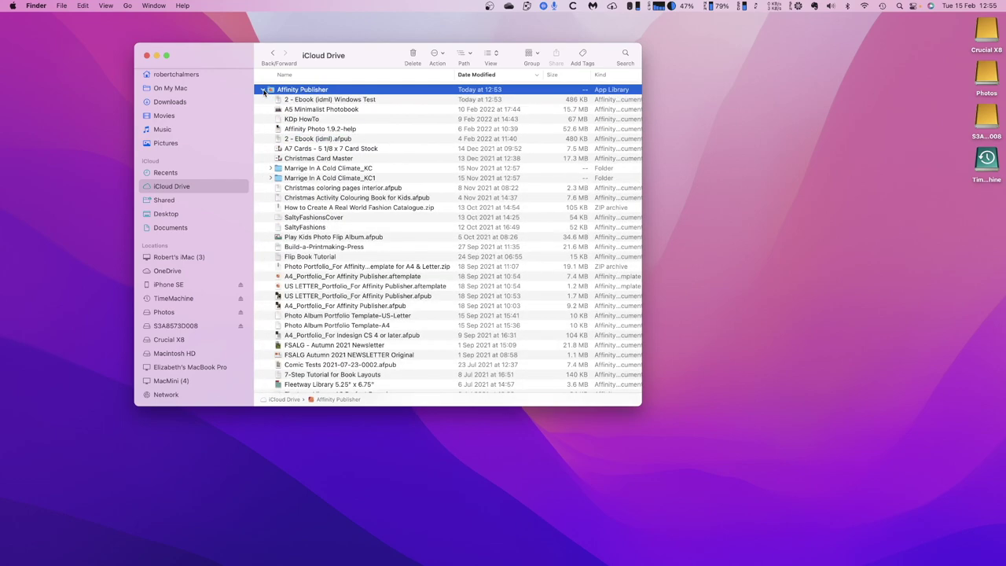
# Open 2 - Ebook (idml) Windows Test with Affinity Designer (1.10.4).
pyautogui.click(319, 102)
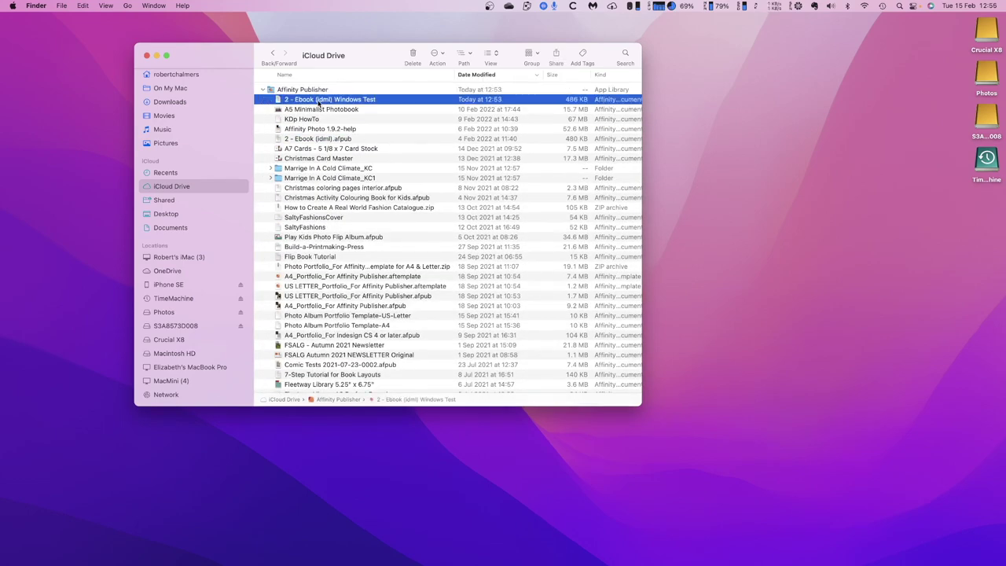
pyautogui.rightClick(319, 103)
pyautogui.moveTo(367, 117)
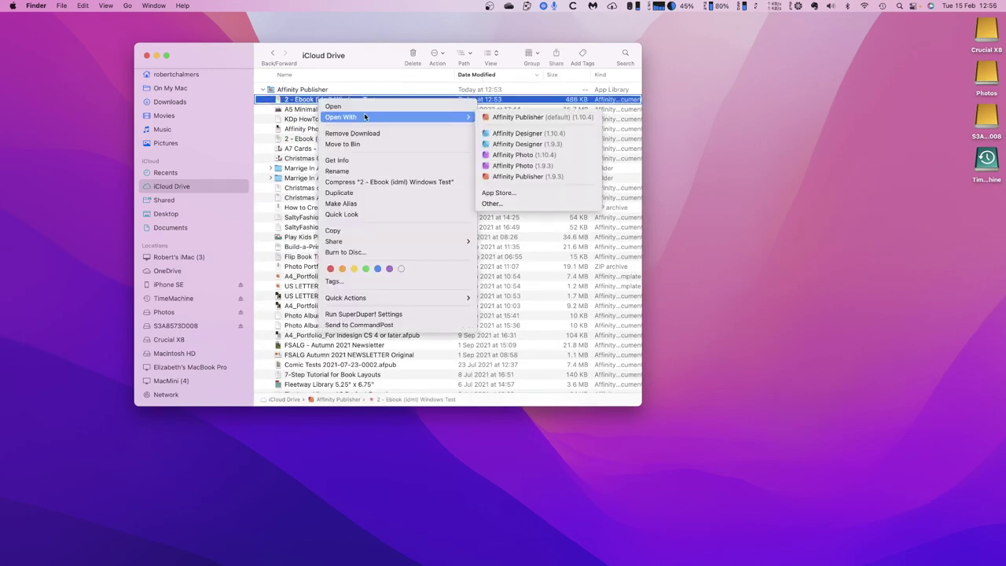
pyautogui.click(512, 133)
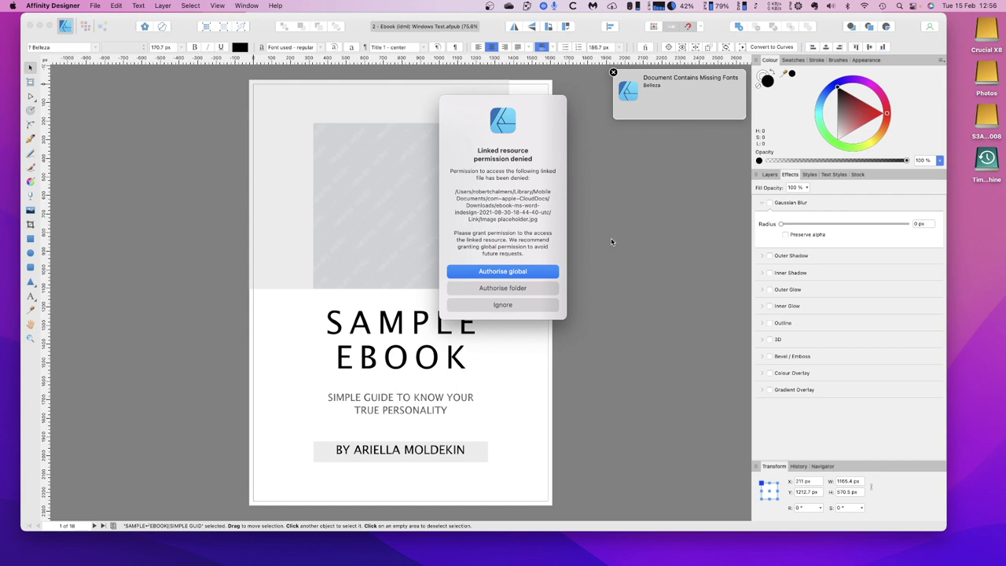
# Grant global access to linked resources so the SAMPLE EBOOK cover images load.
pyautogui.click(500, 272)
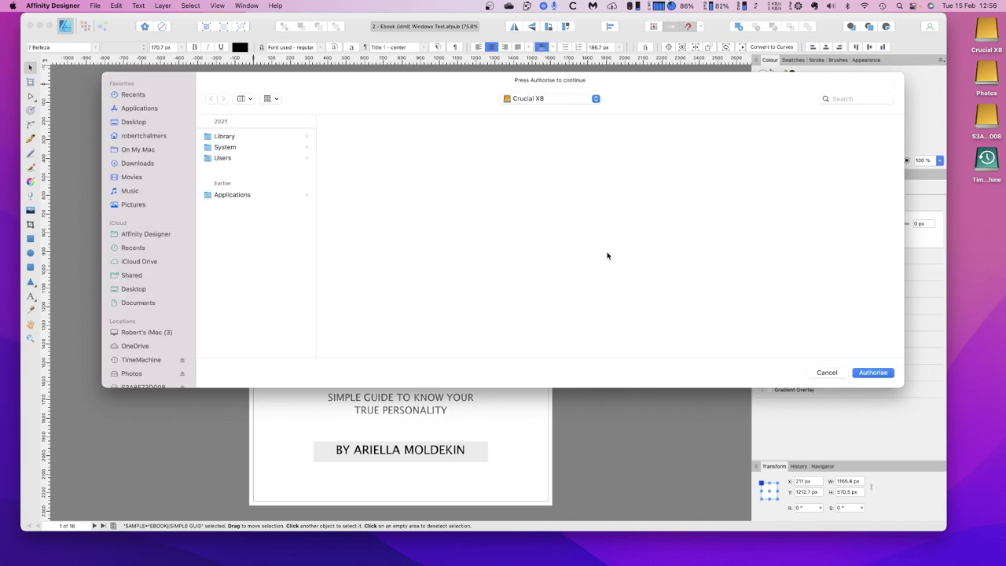
pyautogui.click(874, 372)
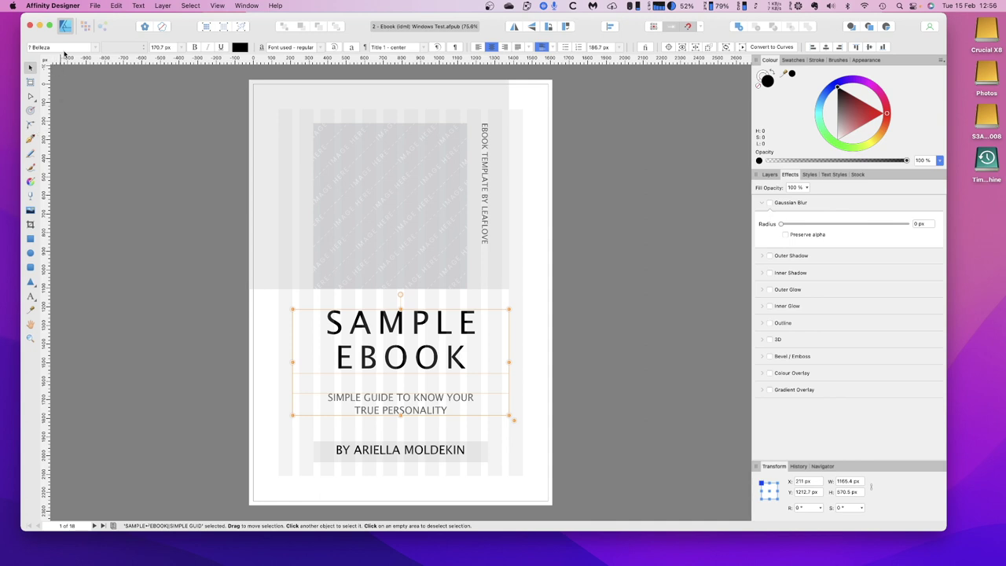
pyautogui.click(94, 7)
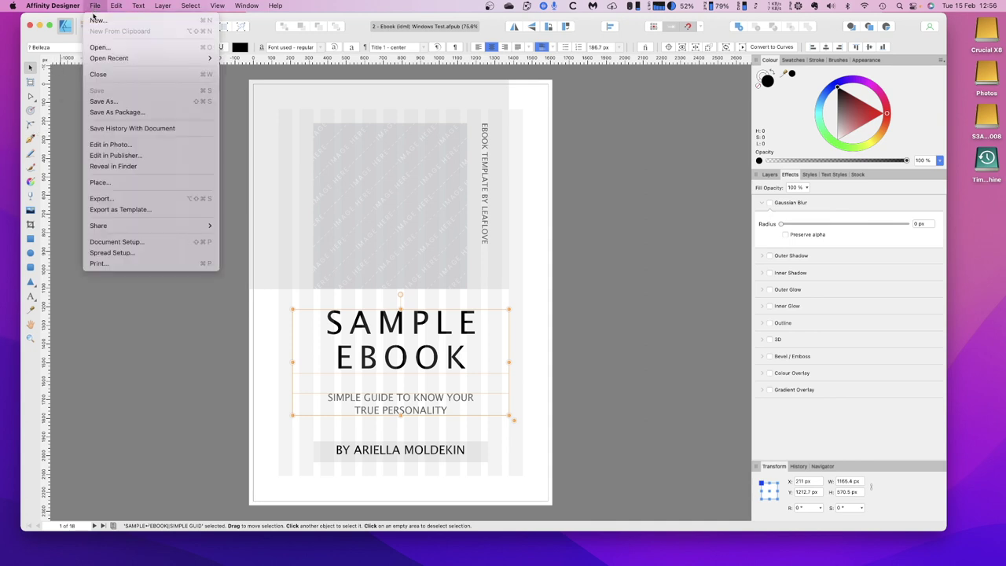
# Close the ebook and browse iCloud Drive in the Open dialog.
pyautogui.click(100, 74)
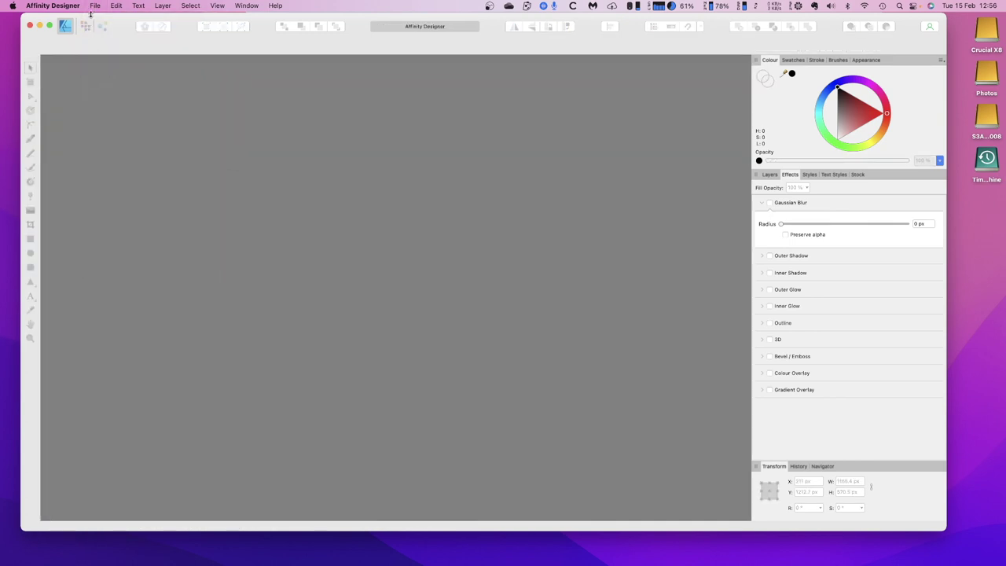
pyautogui.click(95, 7)
pyautogui.click(113, 49)
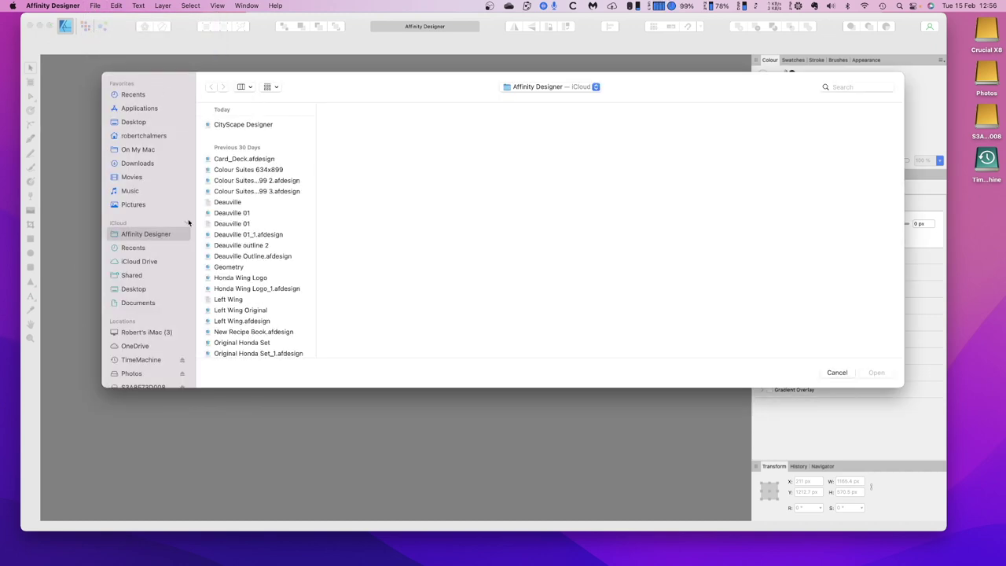
pyautogui.click(131, 262)
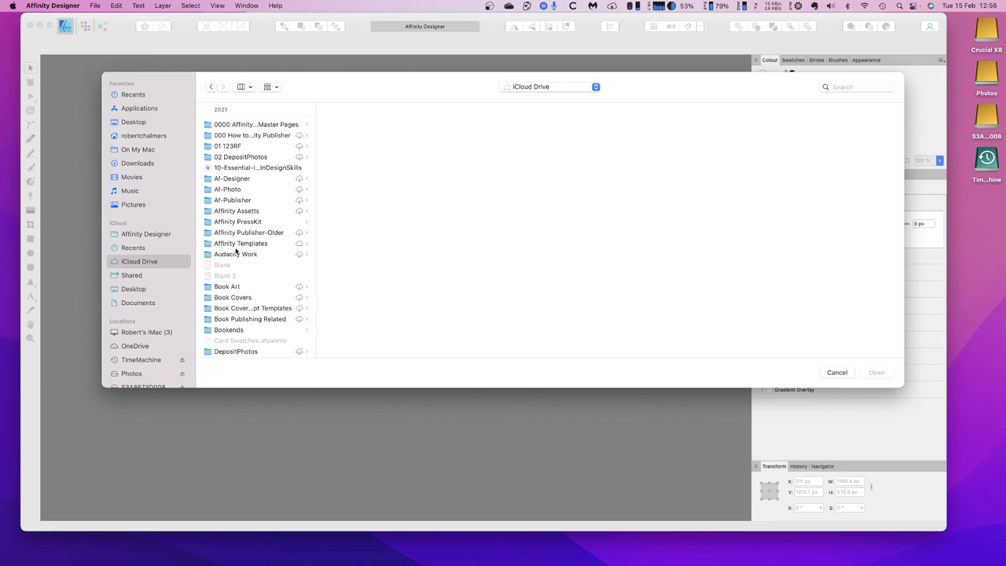
# Show the iCloud Drive files as an ungrouped list sorted by name.
pyautogui.scroll(1, 232, 234)
pyautogui.scroll(-5, 231, 234)
pyautogui.scroll(-6, 232, 233)
pyautogui.scroll(10, 232, 234)
pyautogui.click(250, 88)
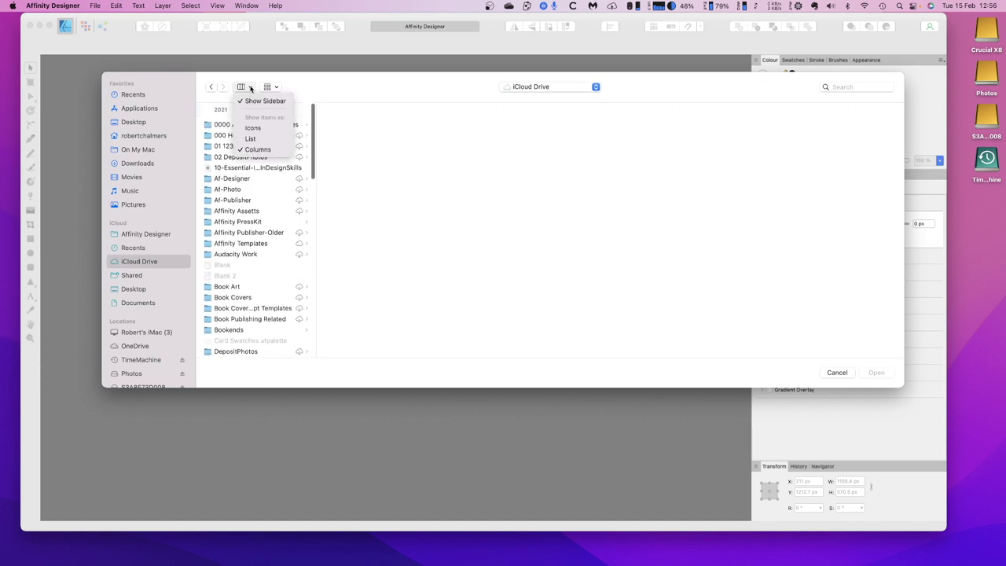
pyautogui.click(248, 138)
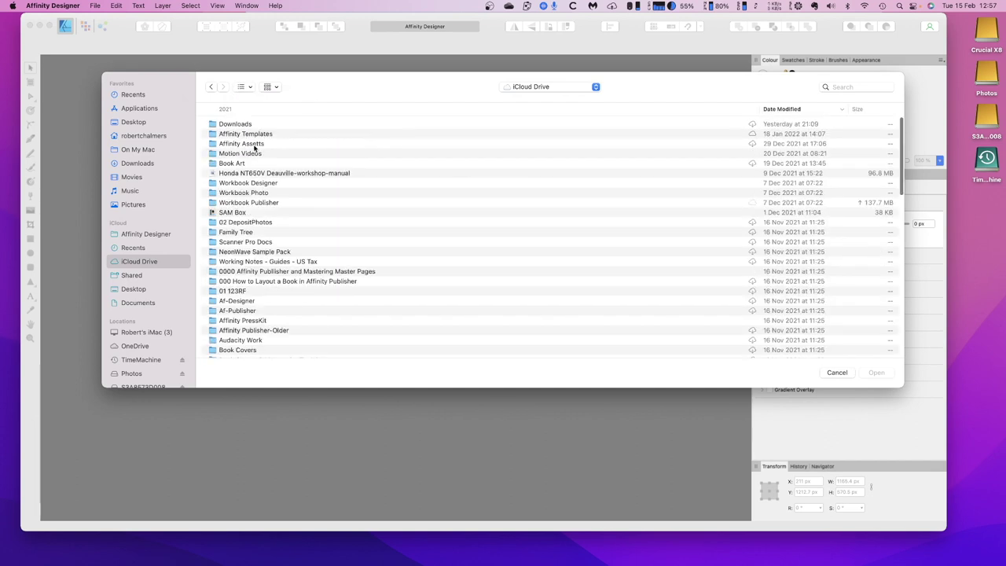
pyautogui.click(251, 109)
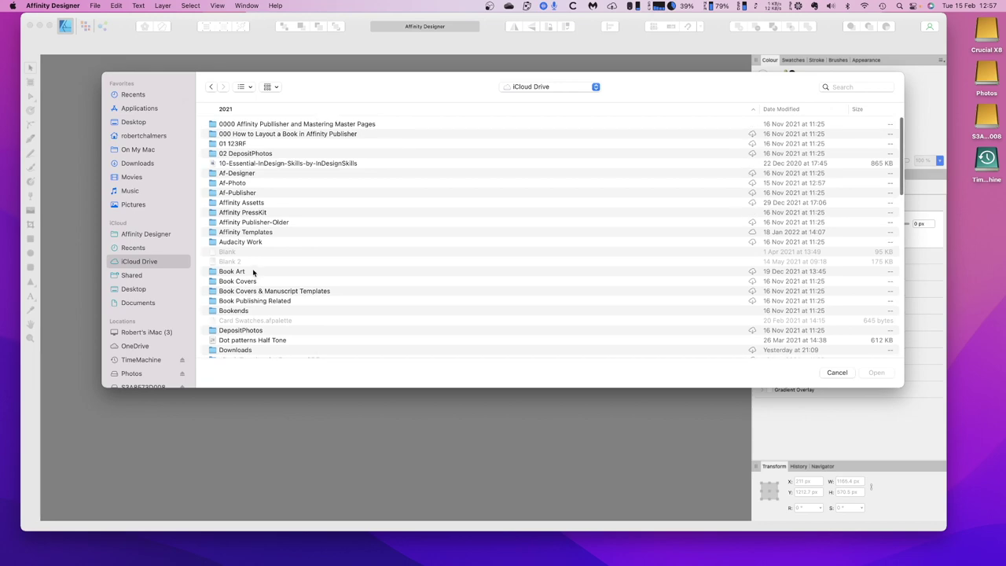
pyautogui.scroll(-3, 253, 272)
pyautogui.scroll(3, 253, 272)
pyautogui.scroll(-12, 253, 272)
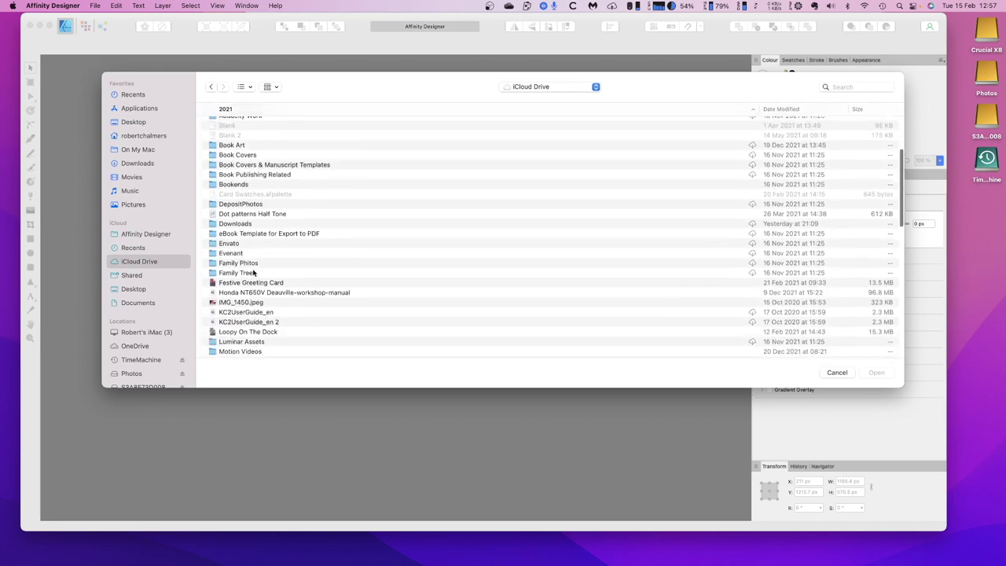
pyautogui.scroll(15, 253, 272)
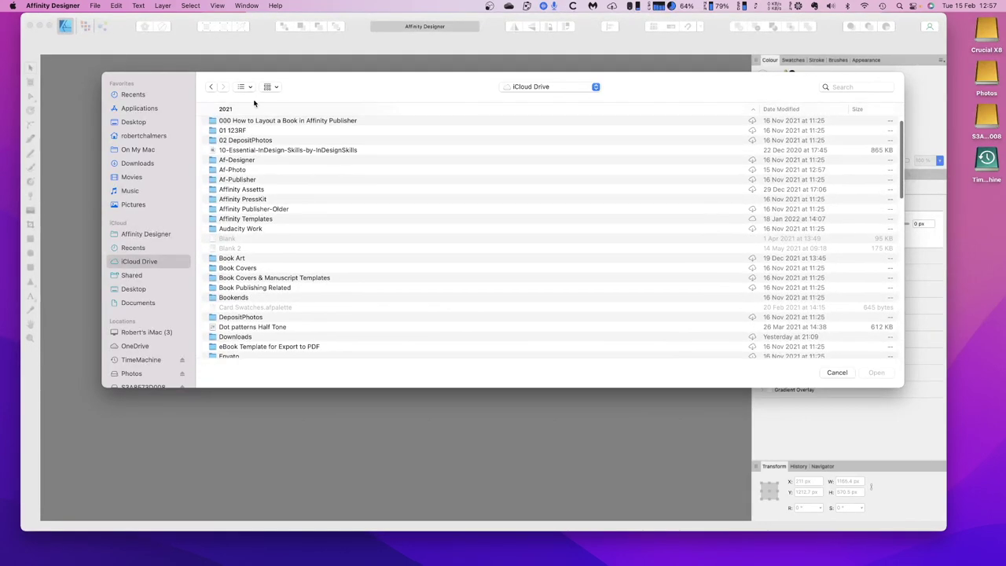
pyautogui.click(275, 87)
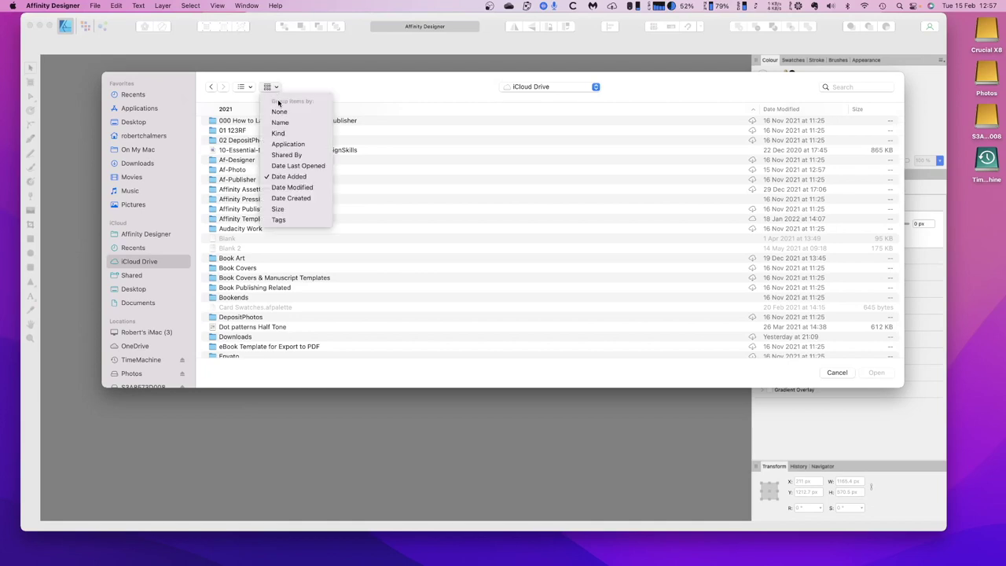
pyautogui.click(276, 113)
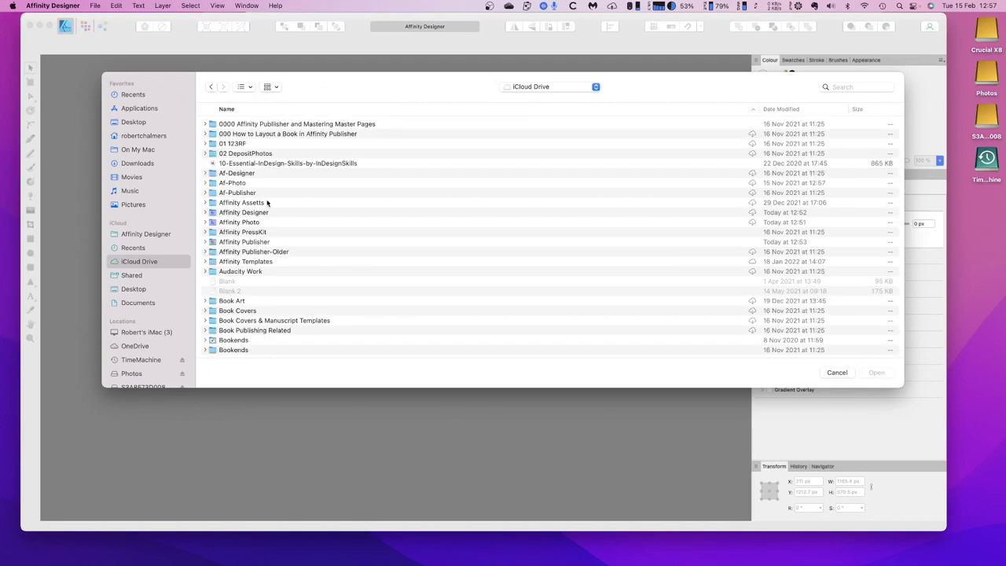
# Enter the Affinity Photo folder, sort by date modified, and open CityScape From Windows B&W.
pyautogui.click(206, 222)
pyautogui.scroll(-1, 221, 229)
pyautogui.scroll(1, 224, 228)
pyautogui.doubleClick(233, 223)
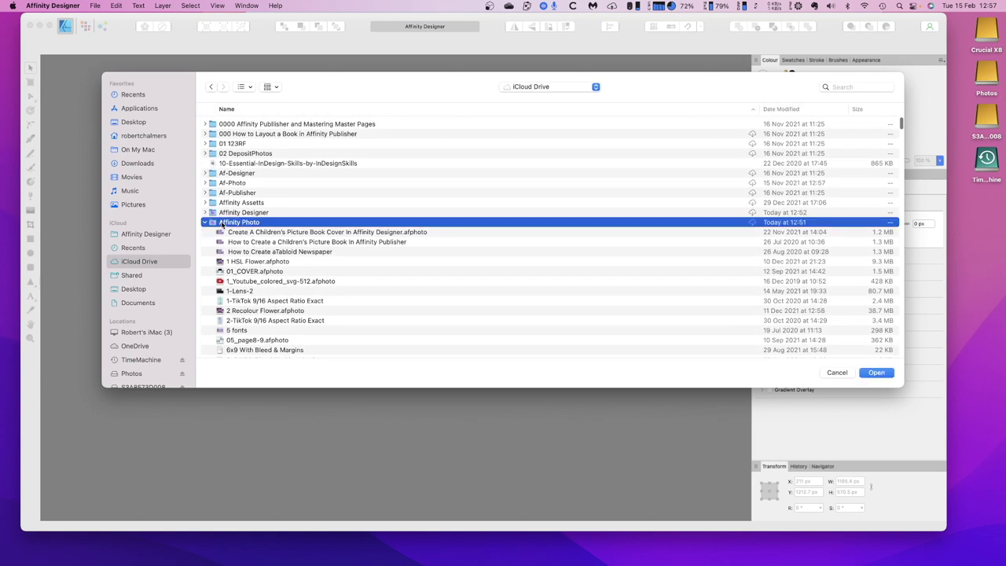
pyautogui.click(798, 110)
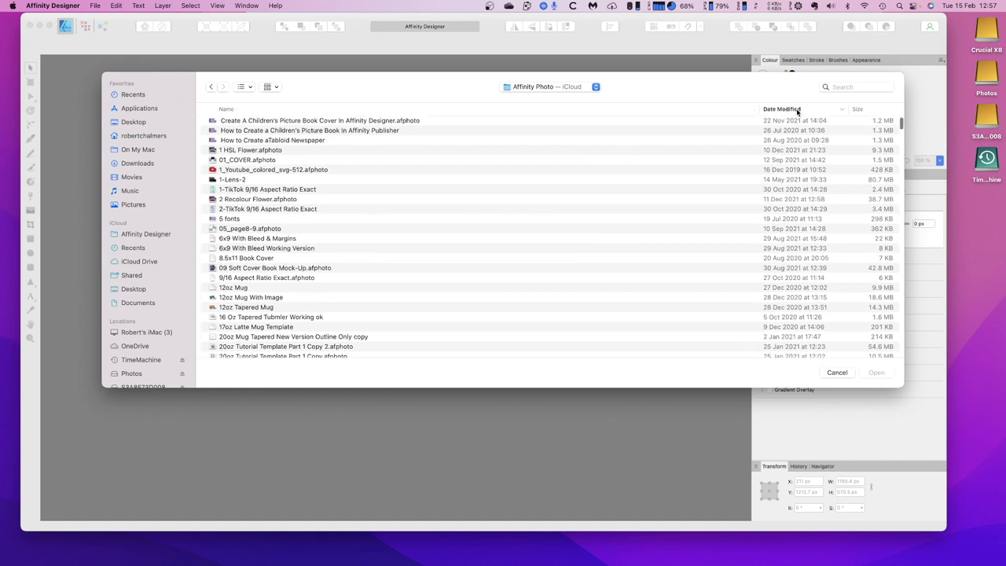
pyautogui.scroll(1, 786, 110)
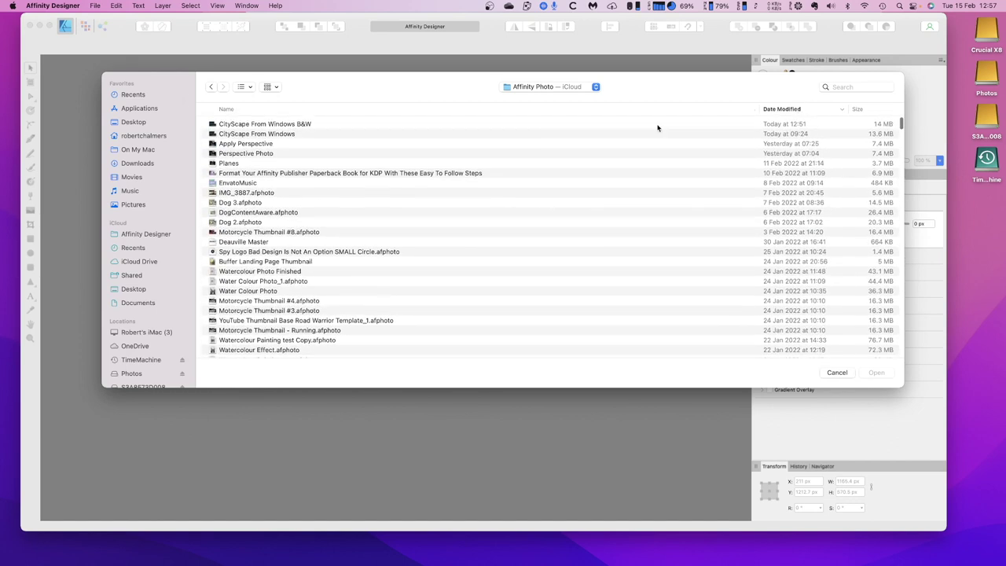
pyautogui.click(252, 125)
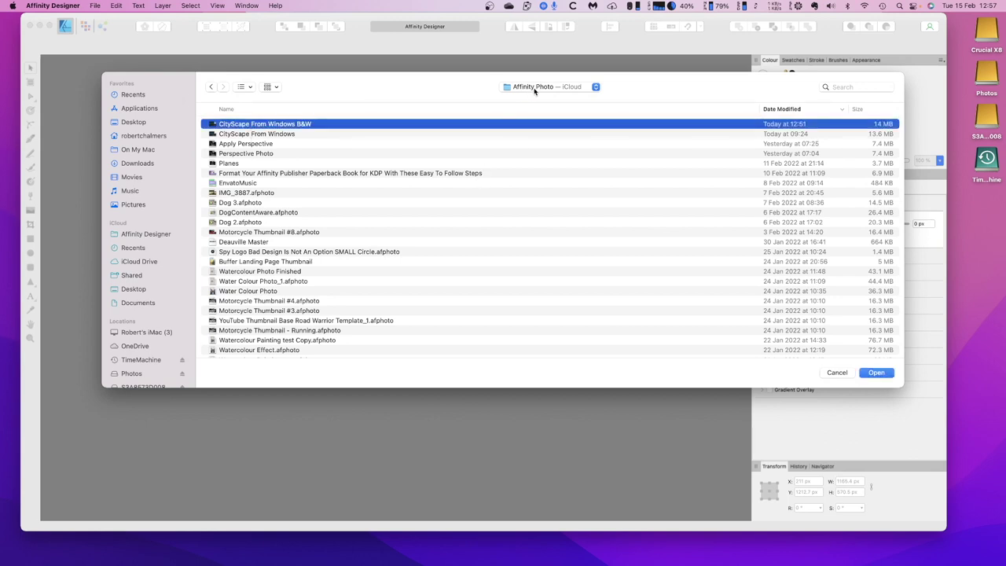
pyautogui.click(870, 374)
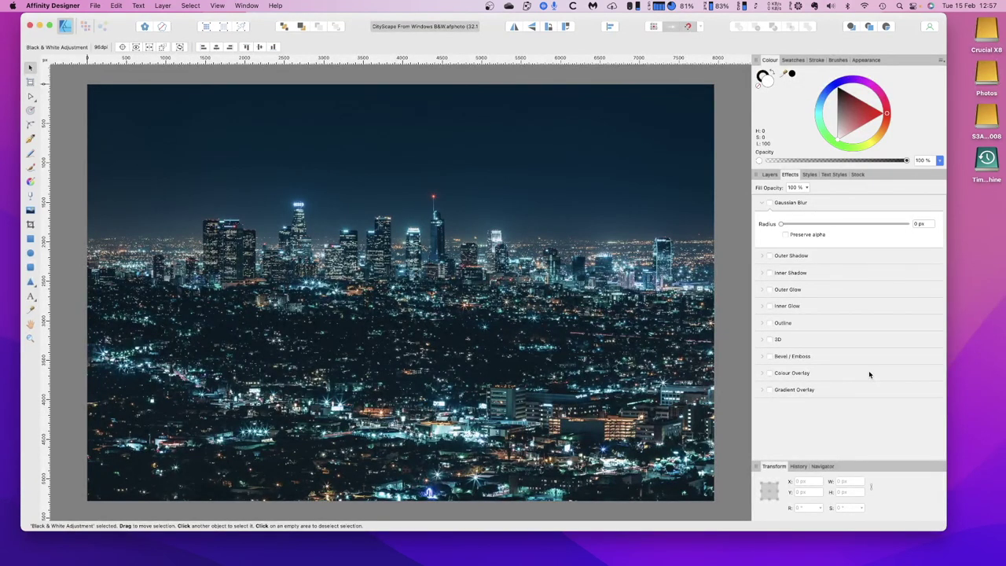
# Look over the CityScape B&W night skyline, close the document, and hide Affinity Designer.
pyautogui.scroll(2, 187, 136)
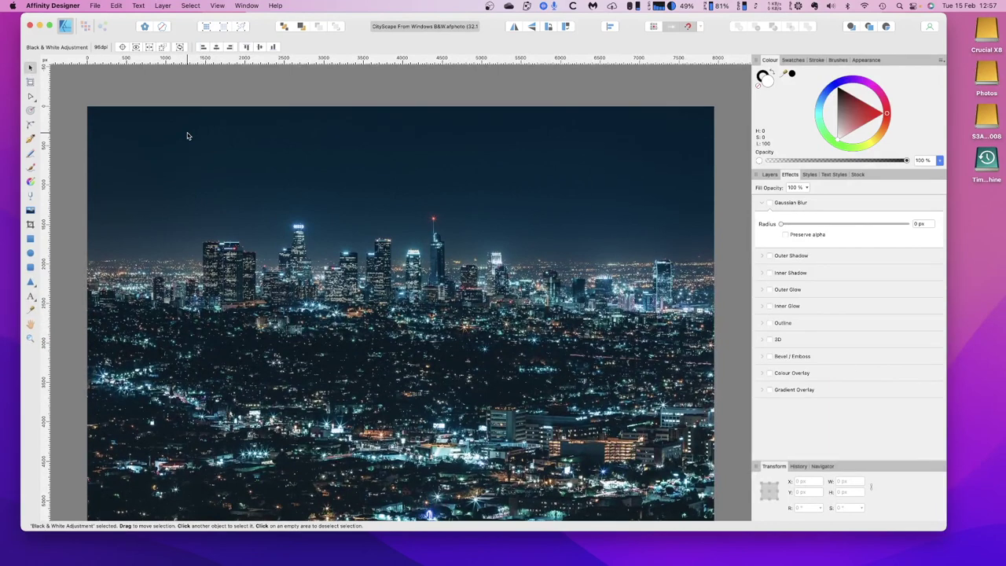
pyautogui.scroll(2, 186, 133)
pyautogui.scroll(-5, 186, 132)
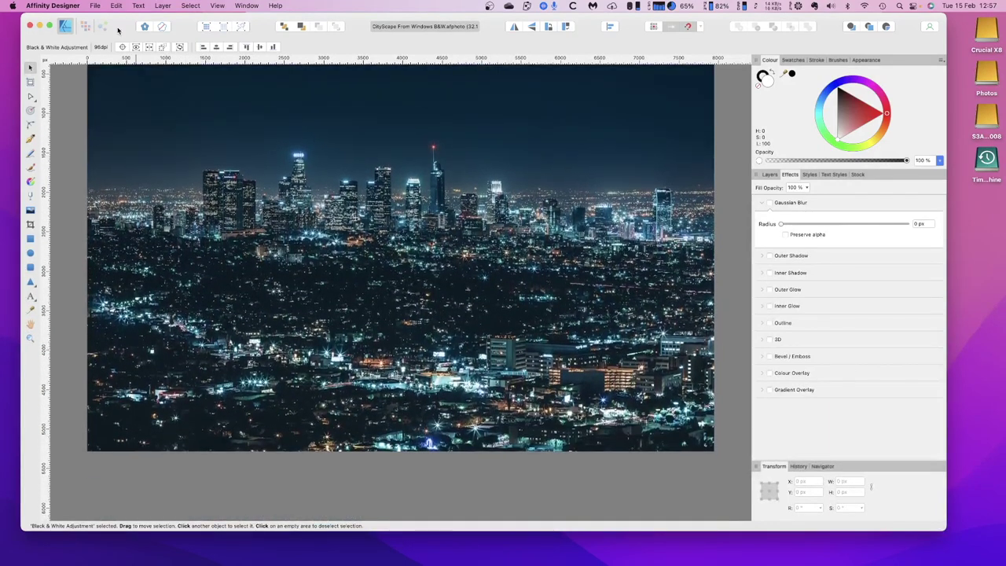
pyautogui.click(96, 6)
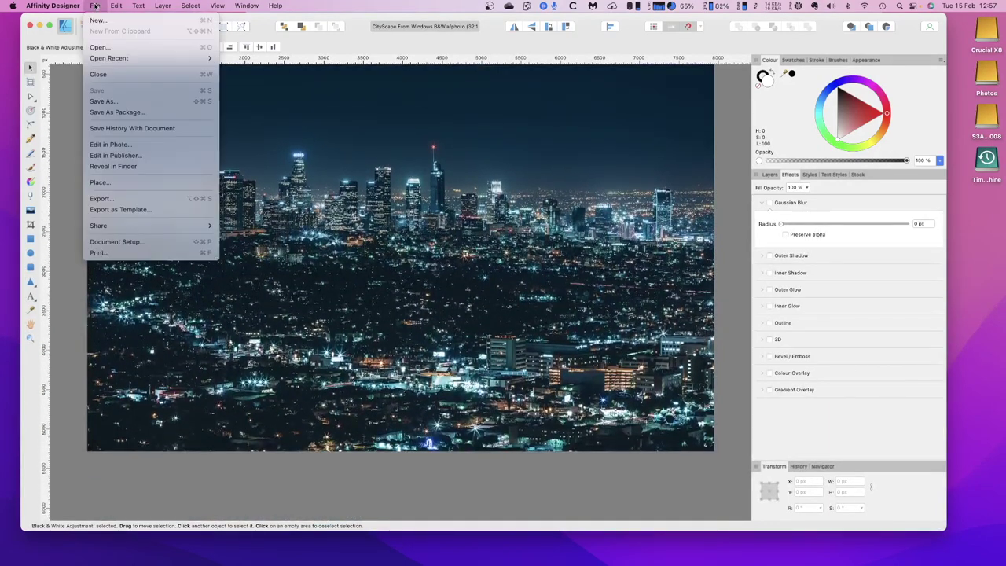
pyautogui.click(105, 77)
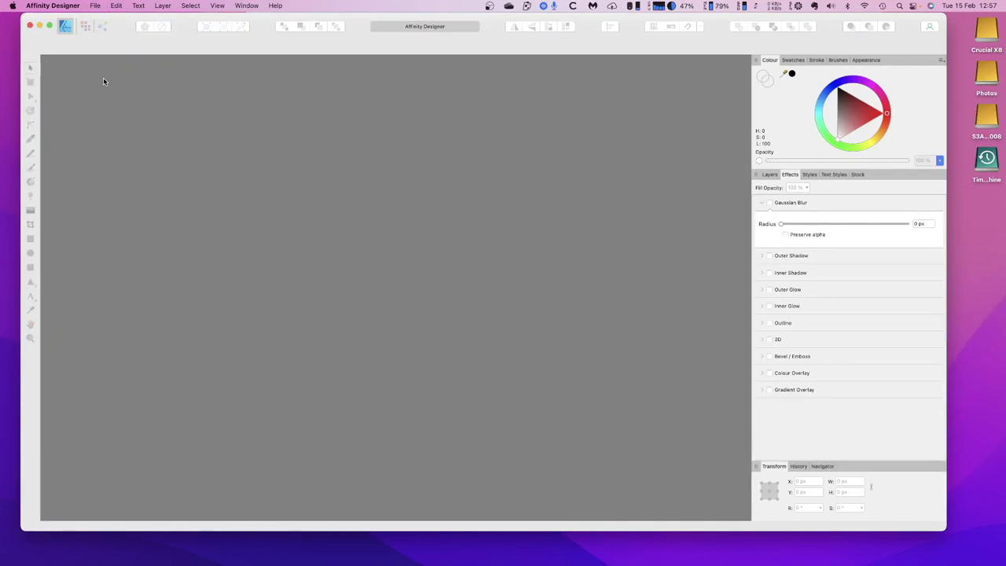
pyautogui.click(61, 6)
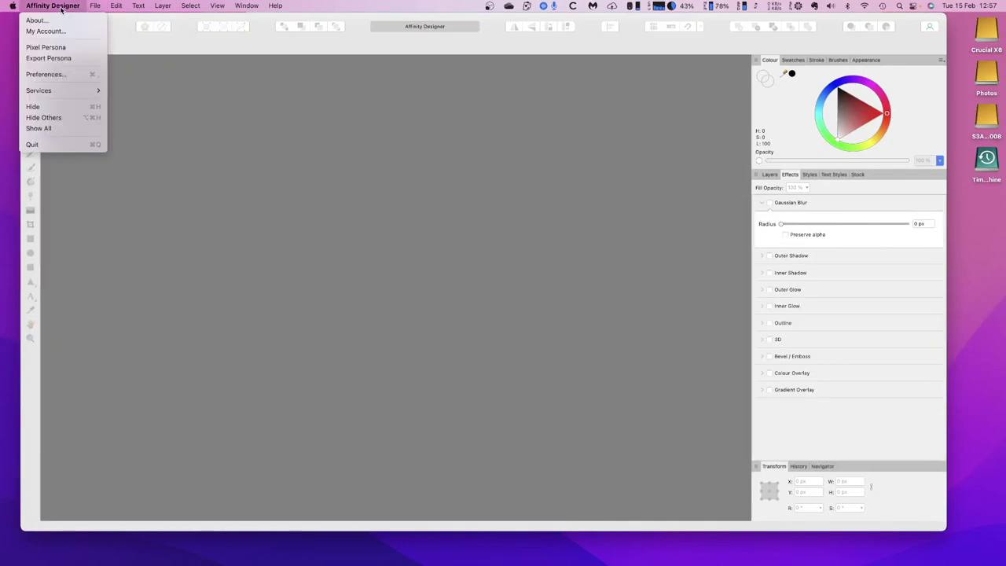
pyautogui.click(63, 107)
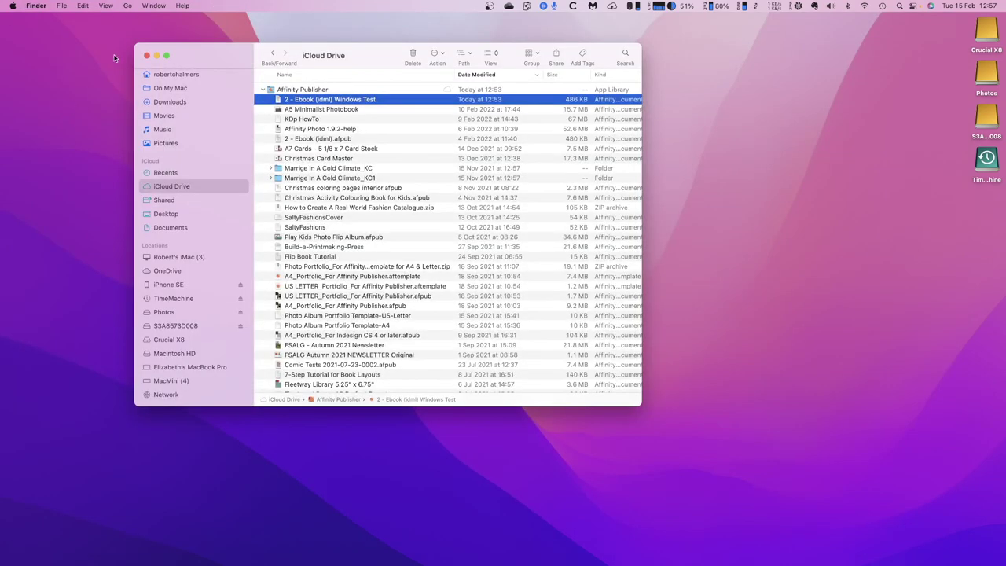
# Minimise the iCloud Drive Finder window.
pyautogui.click(156, 57)
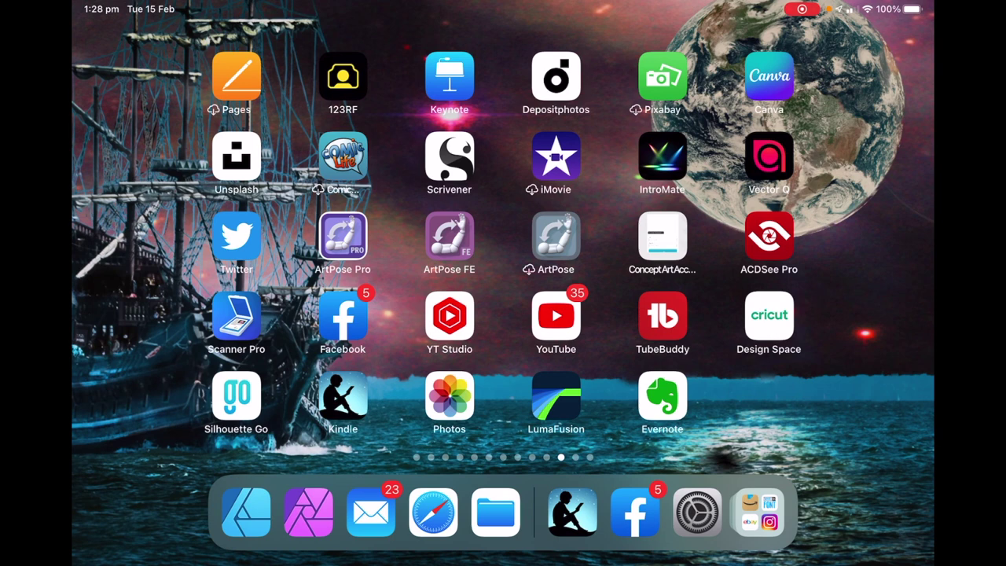
# Launch Affinity Photo from the Dock and bring up its new and import document options.
pyautogui.click(309, 512)
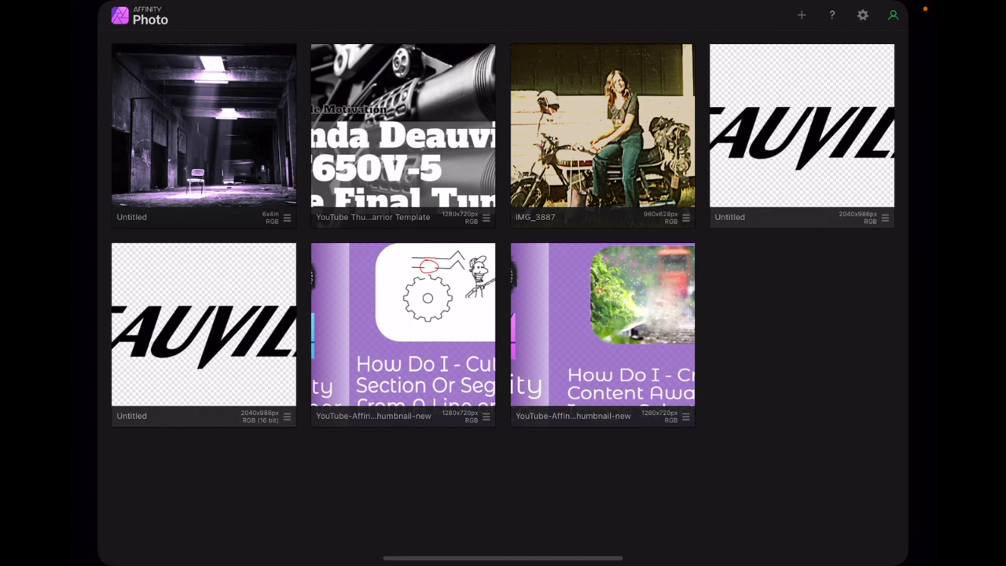
pyautogui.click(801, 15)
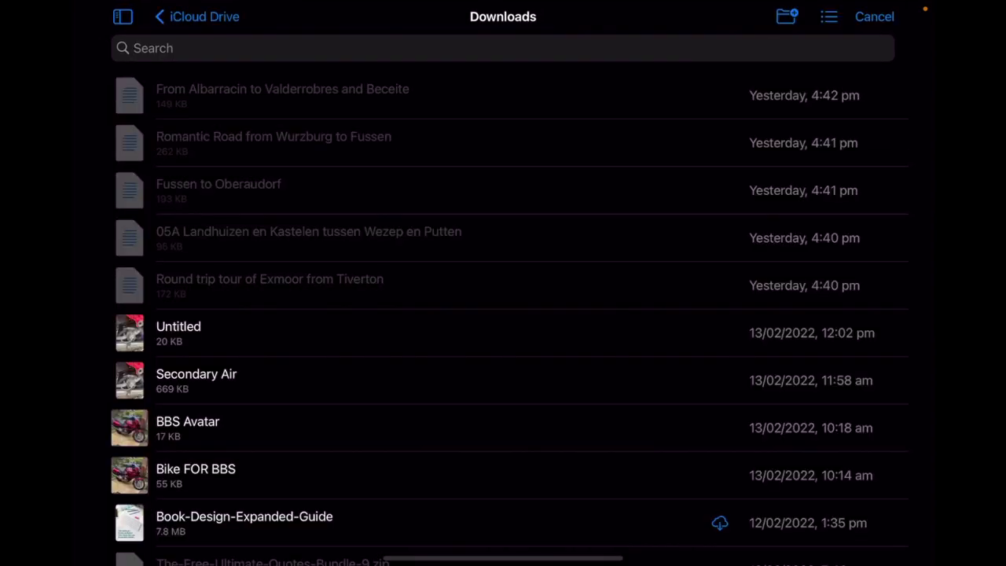
# Go from Downloads up to iCloud Drive's Affinity Photo folder and import CityScape From Windows B&W.afphoto.
pyautogui.click(197, 16)
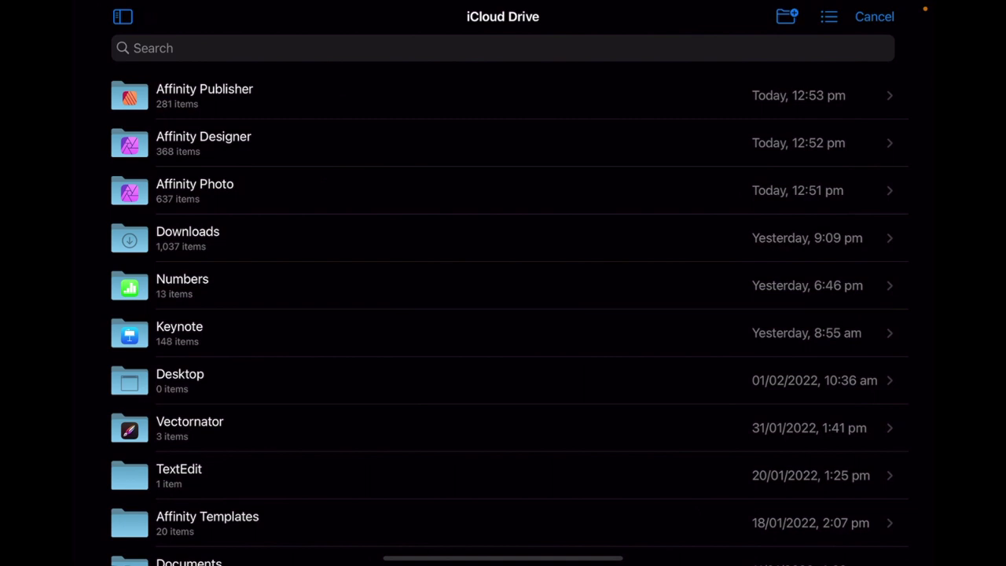
pyautogui.click(195, 190)
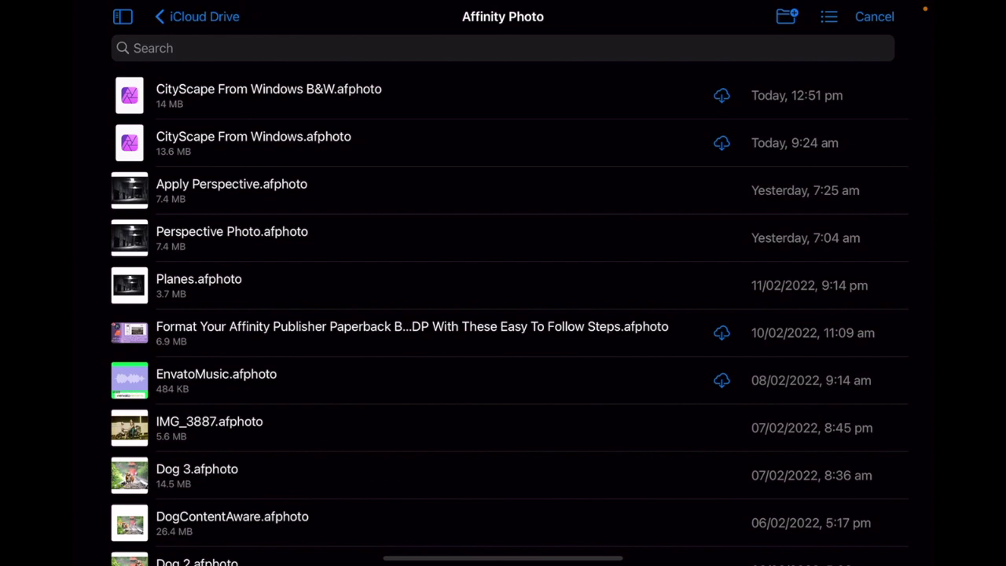
pyautogui.click(269, 95)
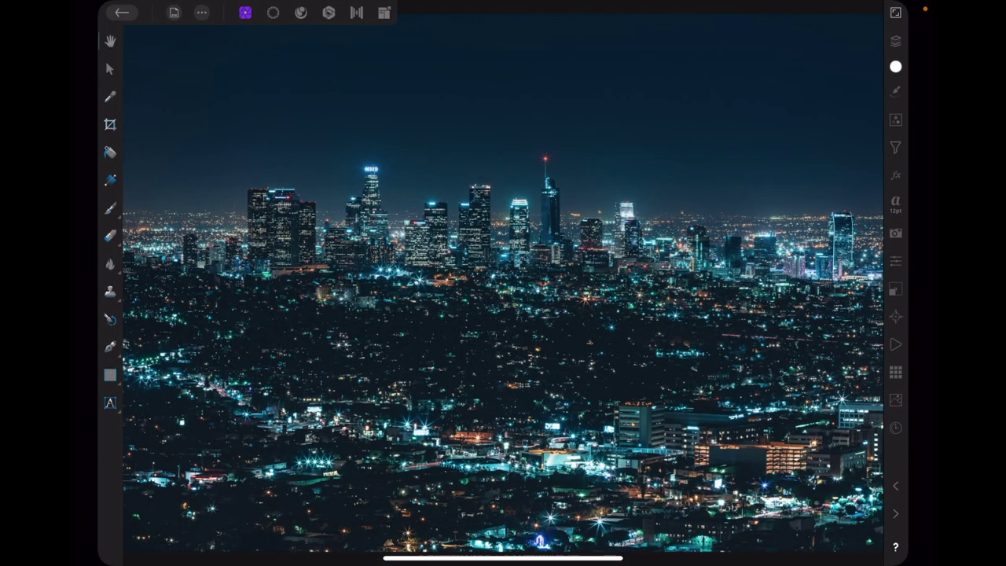
# Toggle the Black & White Adjustment and Image layers off and back on to compare colour with B&W.
pyautogui.click(896, 41)
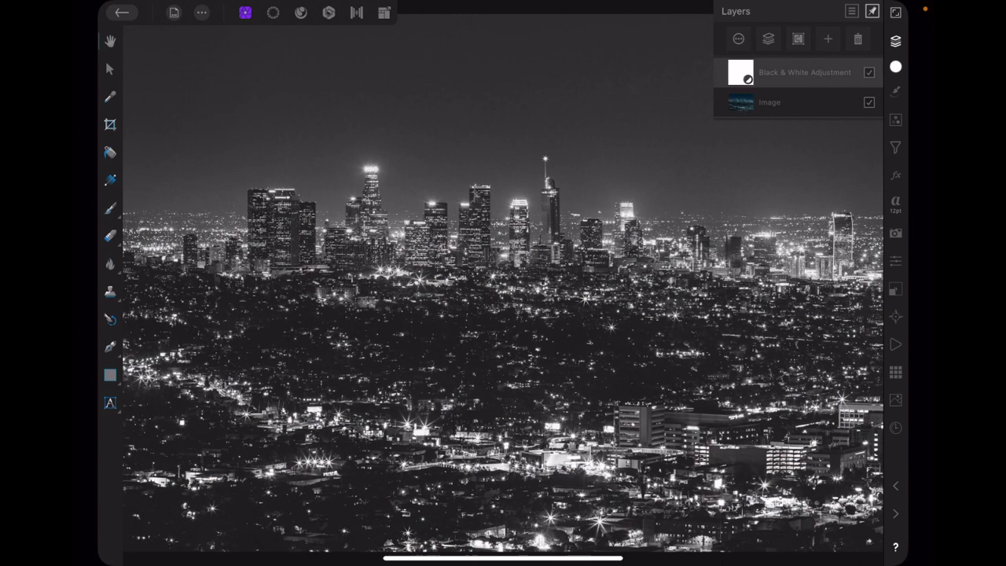
pyautogui.click(870, 72)
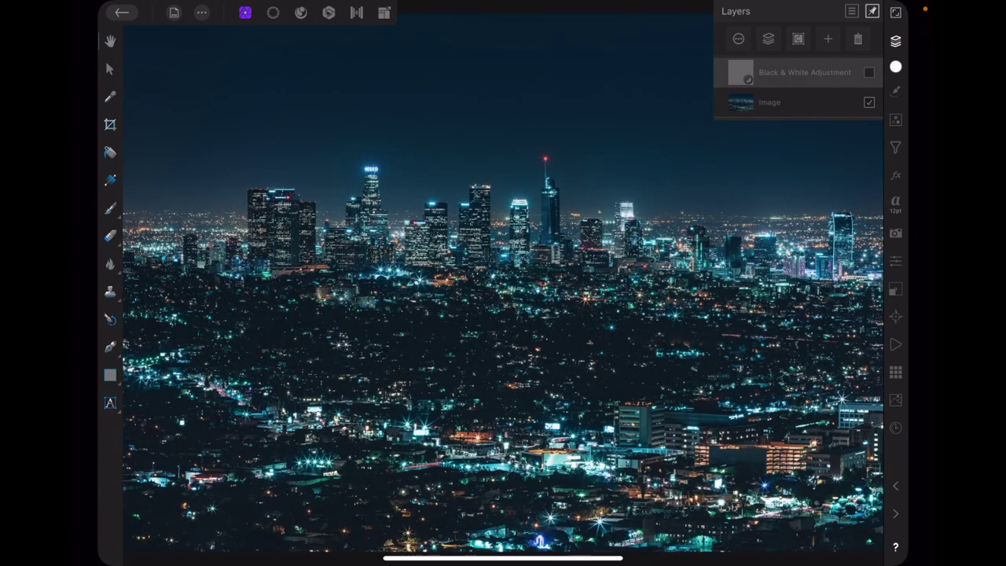
pyautogui.click(870, 103)
pyautogui.click(869, 72)
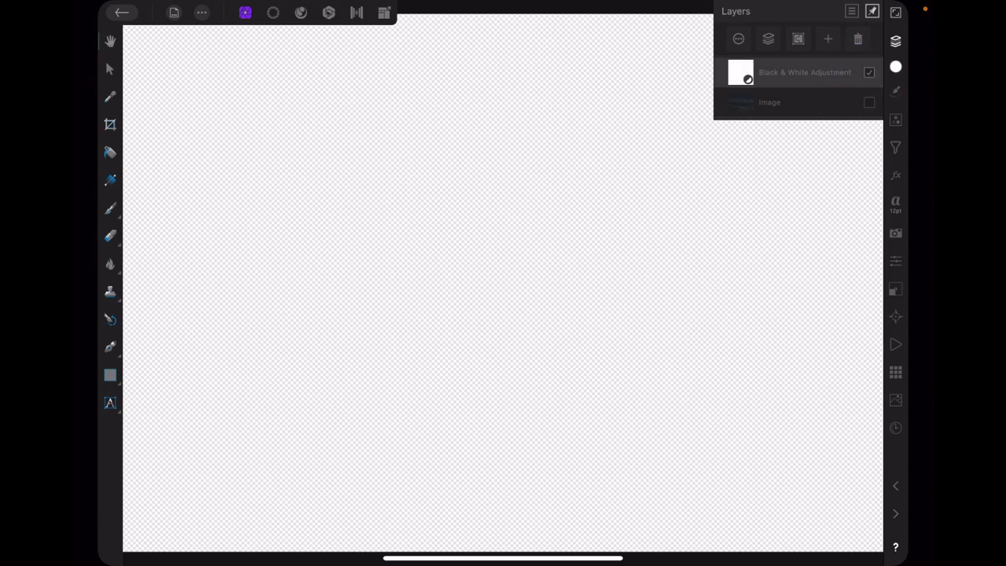
pyautogui.click(869, 102)
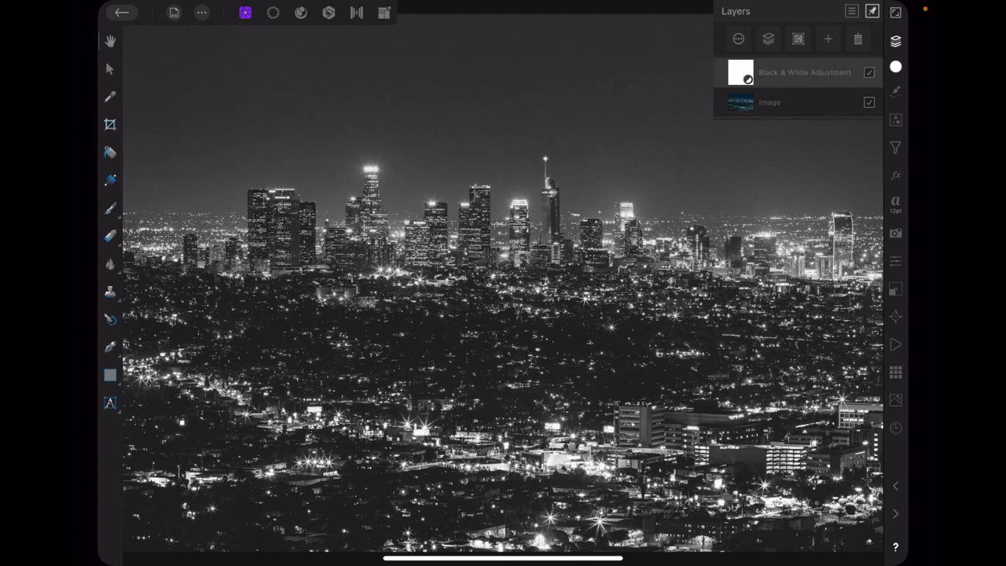
# Save the B&W cityscape, close it, and launch Affinity Designer from the home screen.
pyautogui.click(202, 13)
pyautogui.click(195, 137)
pyautogui.click(122, 12)
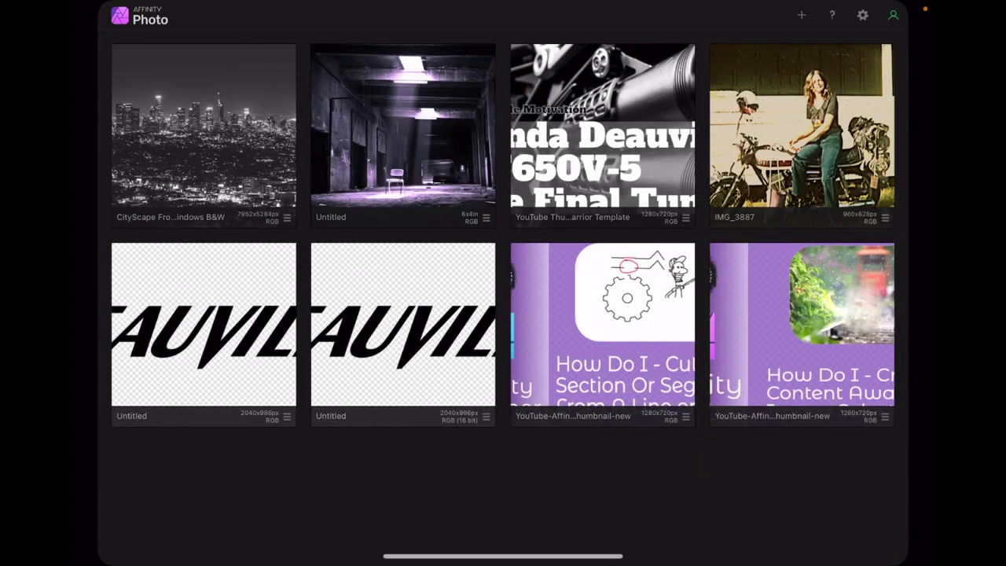
pyautogui.moveTo(503, 558); pyautogui.dragTo(503, 354)
pyautogui.click(246, 511)
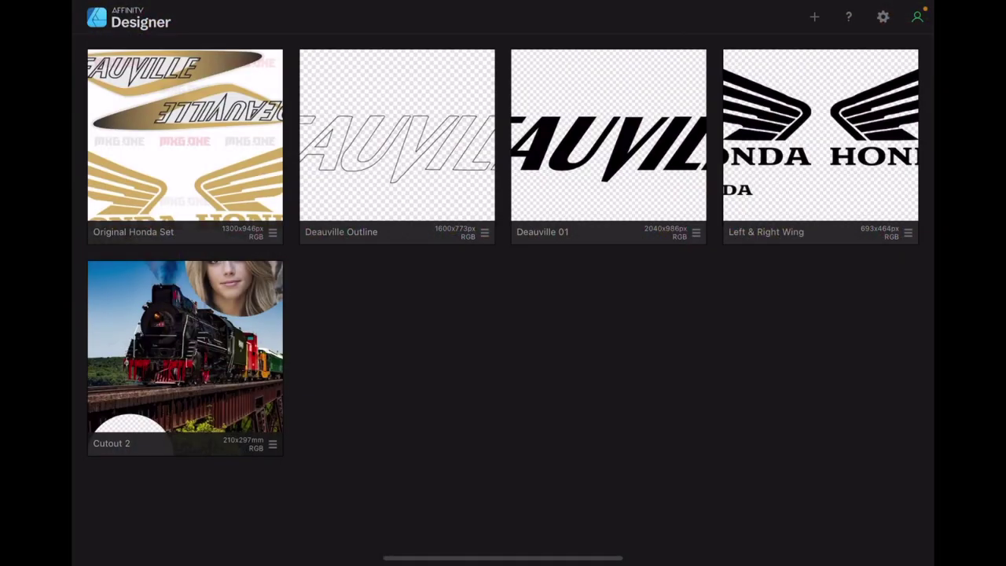
# Via Open From Cloud, open CityScape Designer.afdesign from iCloud Drive's Affinity Designer folder.
pyautogui.click(814, 16)
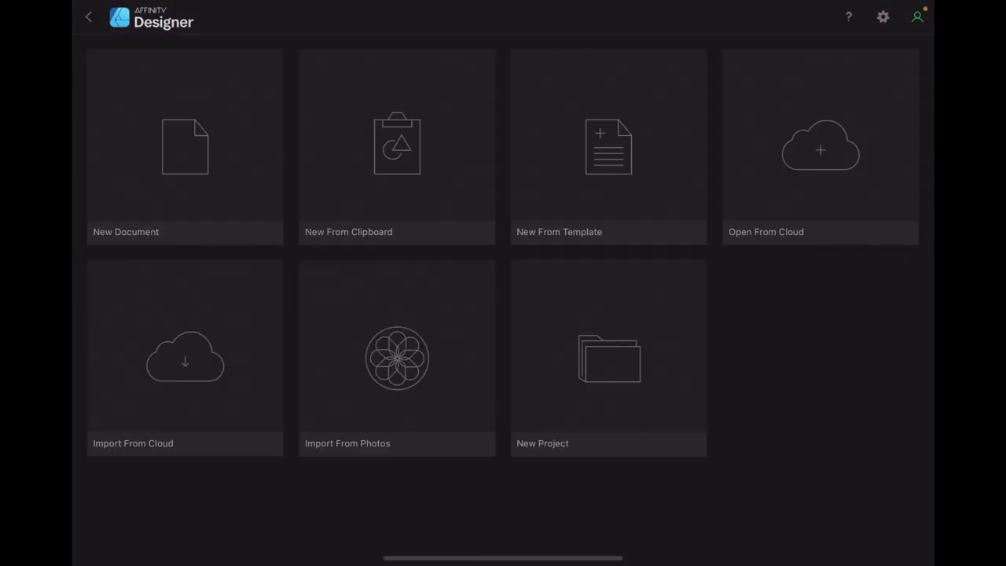
pyautogui.click(820, 145)
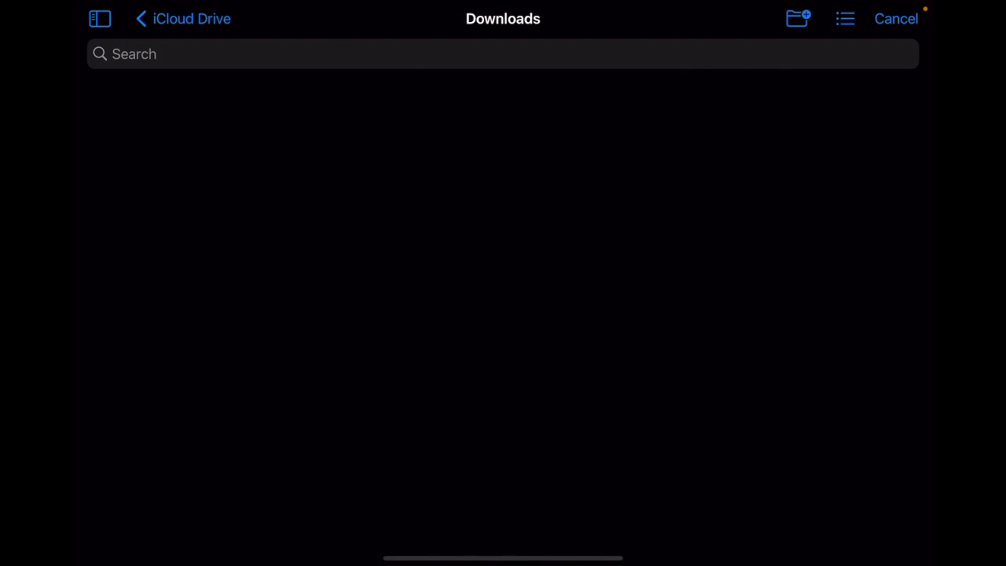
pyautogui.click(185, 18)
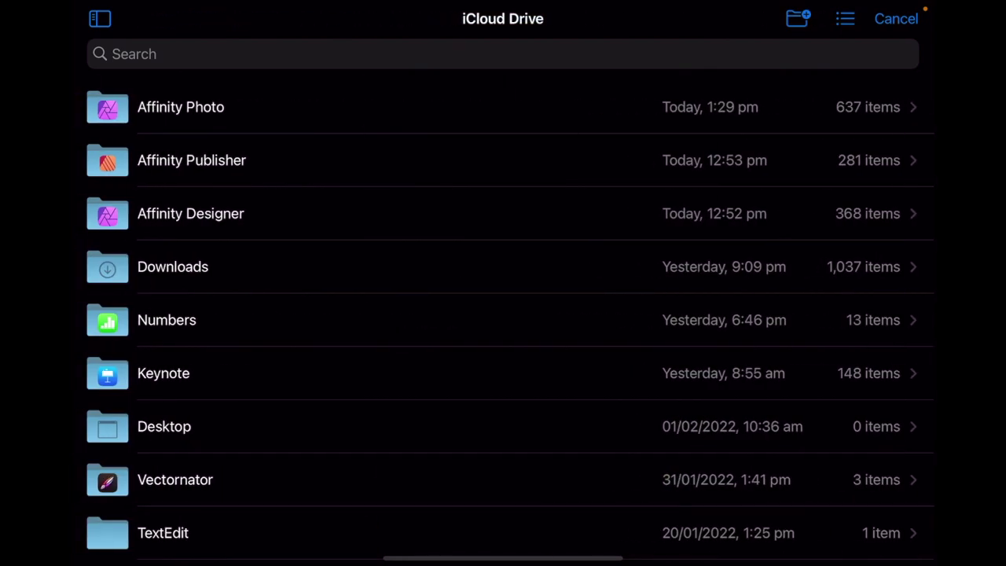
pyautogui.click(190, 213)
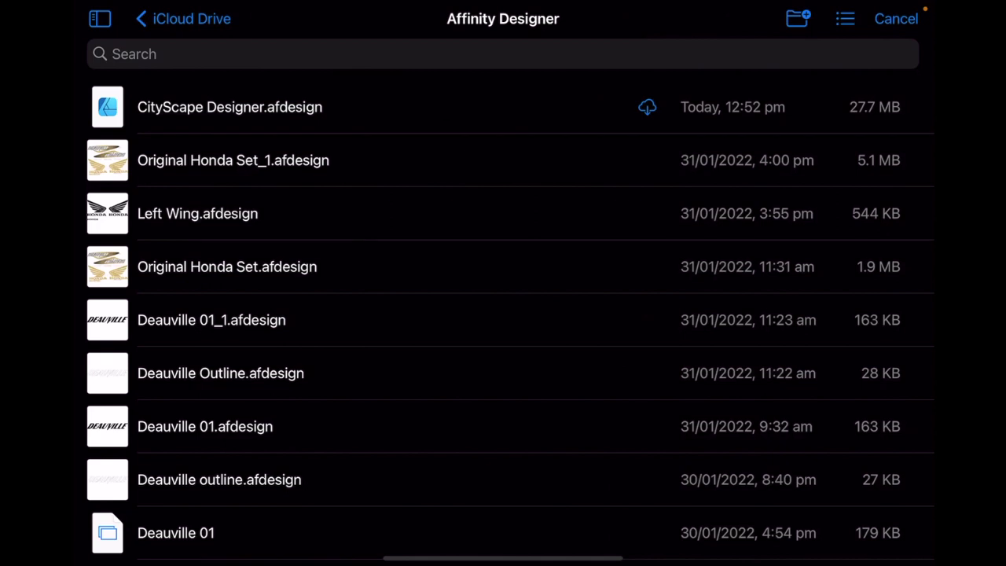
pyautogui.click(230, 107)
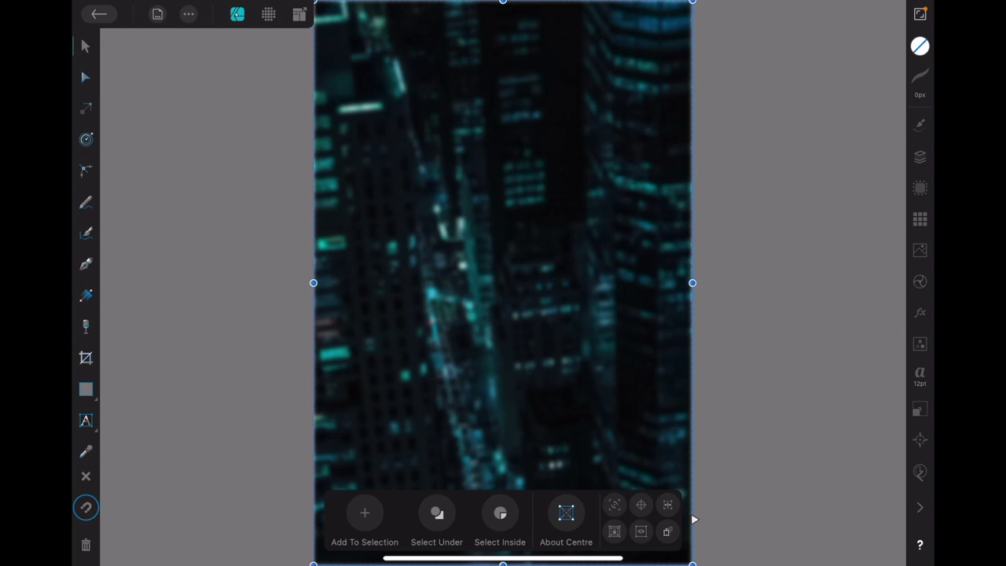
# In Layer FX, toggle the photo's Gaussian Blur off, on, and finally off.
pyautogui.click(919, 312)
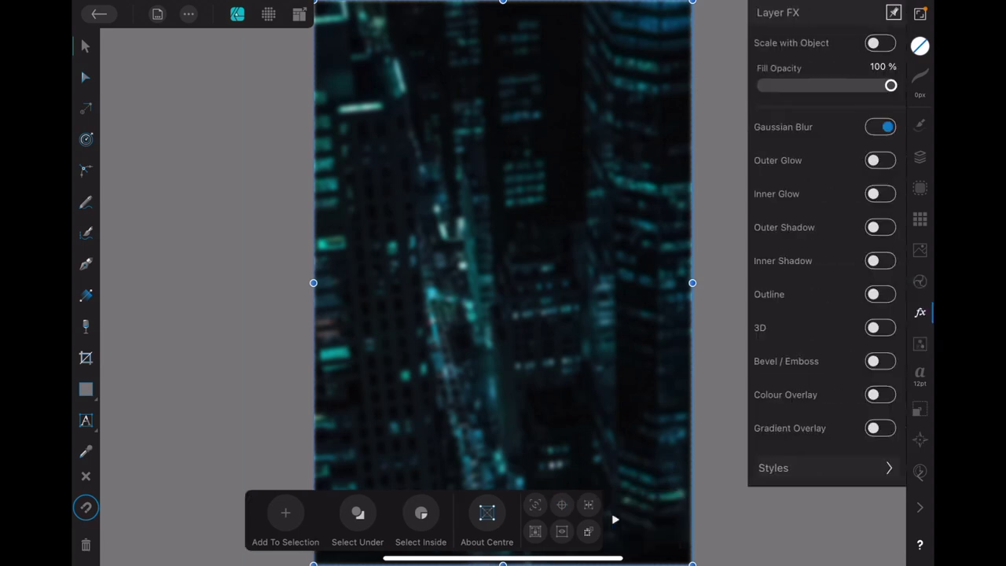
pyautogui.click(881, 126)
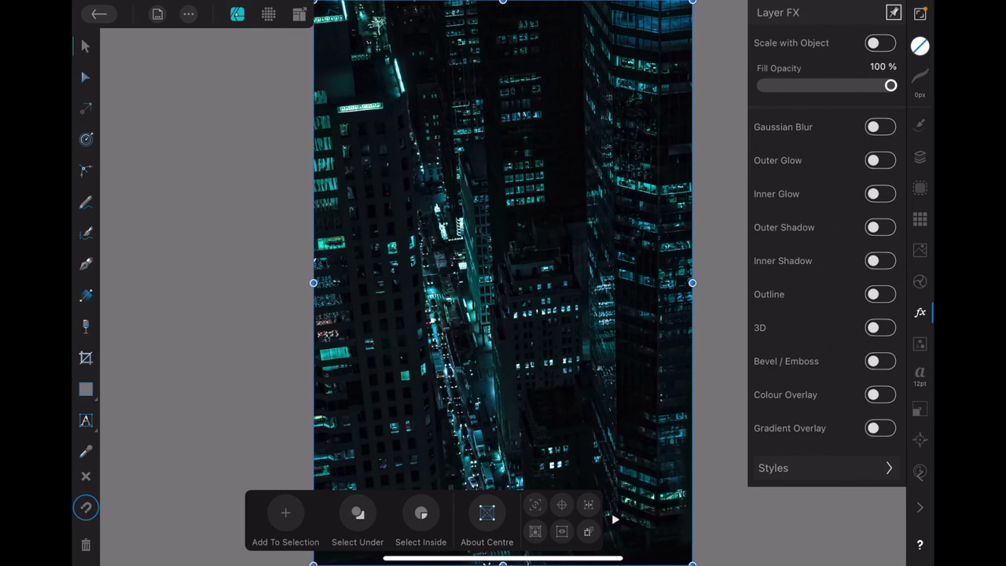
pyautogui.click(880, 127)
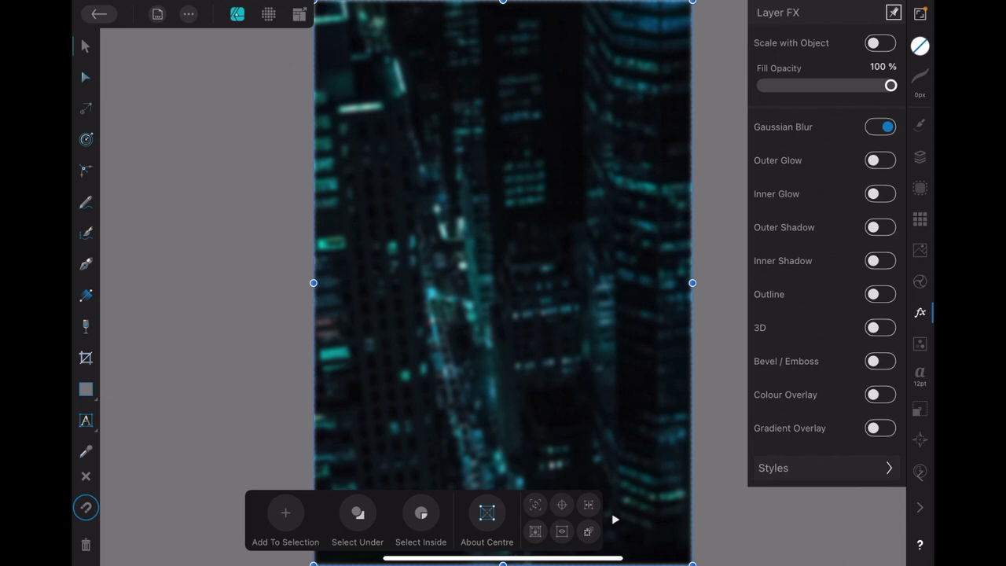
pyautogui.click(880, 126)
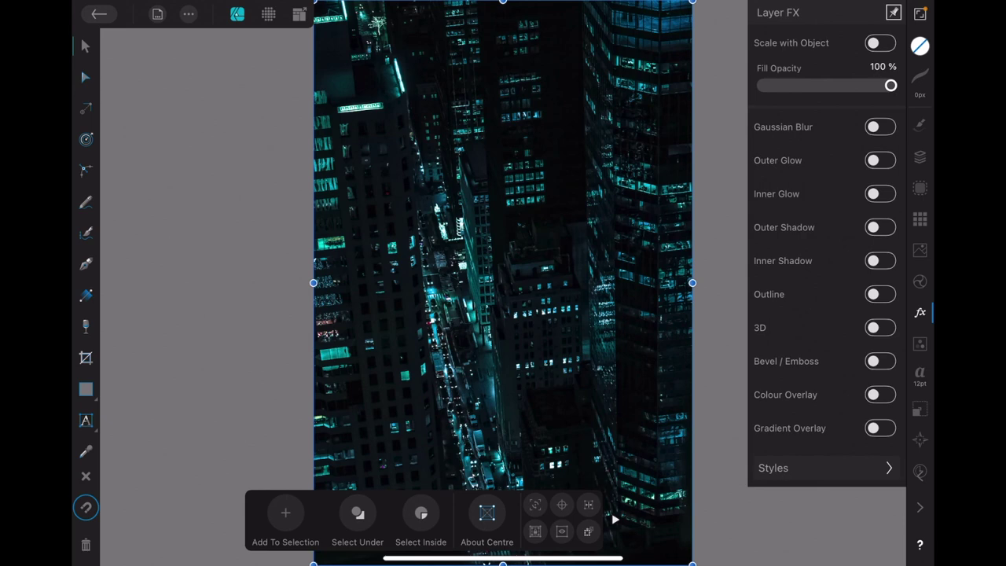
# Save the unblurred CityScape Designer document and bring up the open/create document options.
pyautogui.click(188, 13)
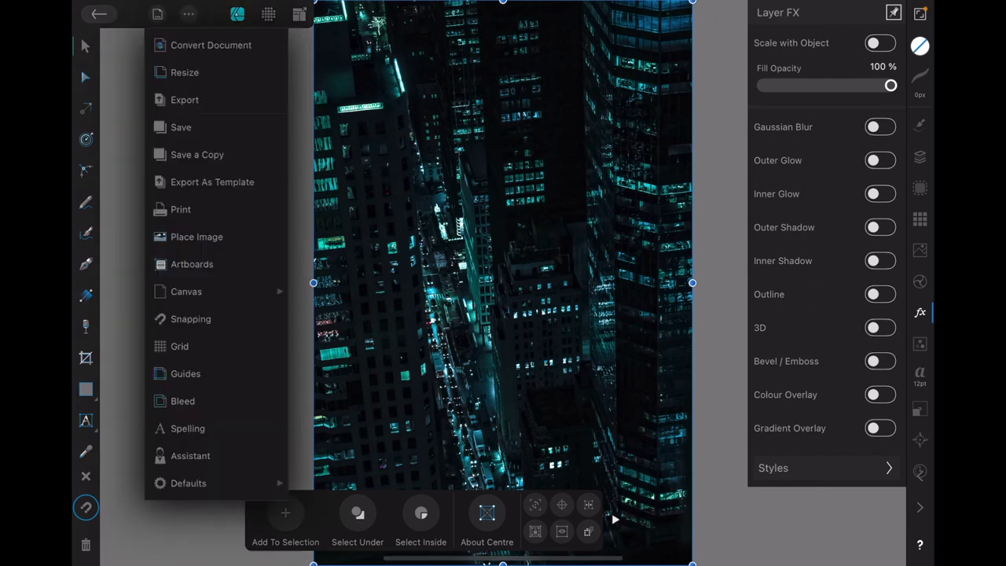
pyautogui.click(180, 126)
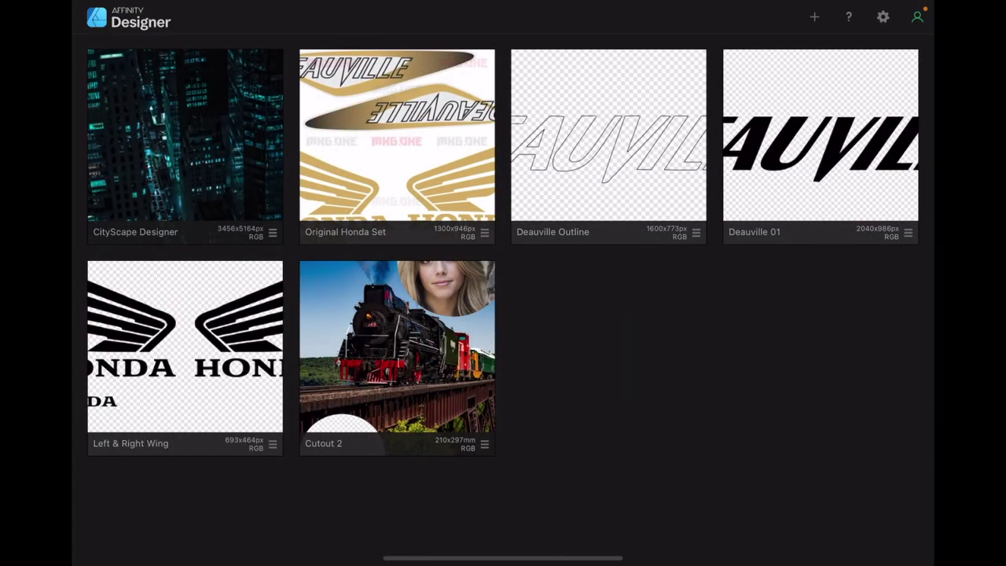
pyautogui.click(814, 16)
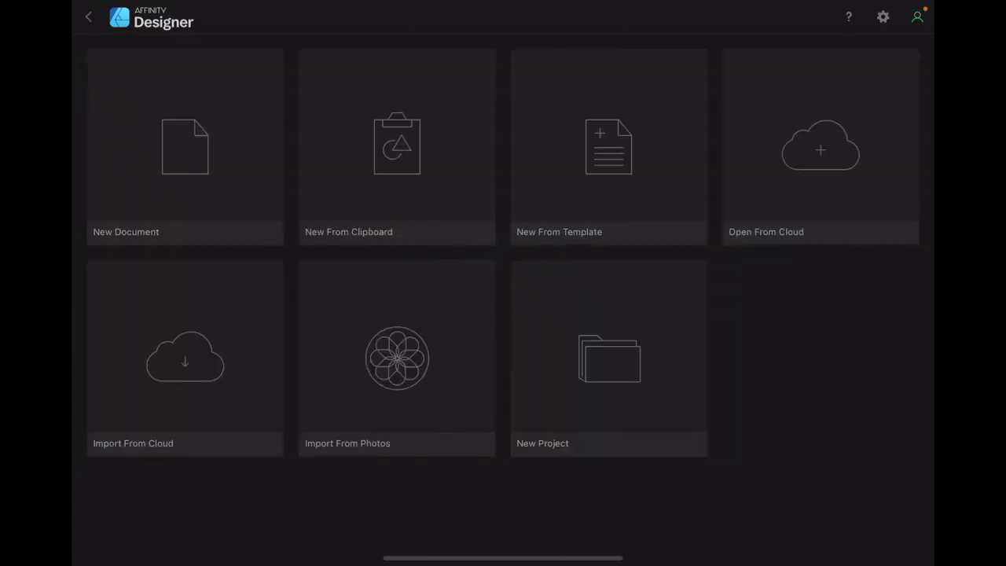
# Via Open From Cloud, open CityScape From Windows B&W.afphoto from iCloud Drive's Affinity Photo folder.
pyautogui.click(820, 147)
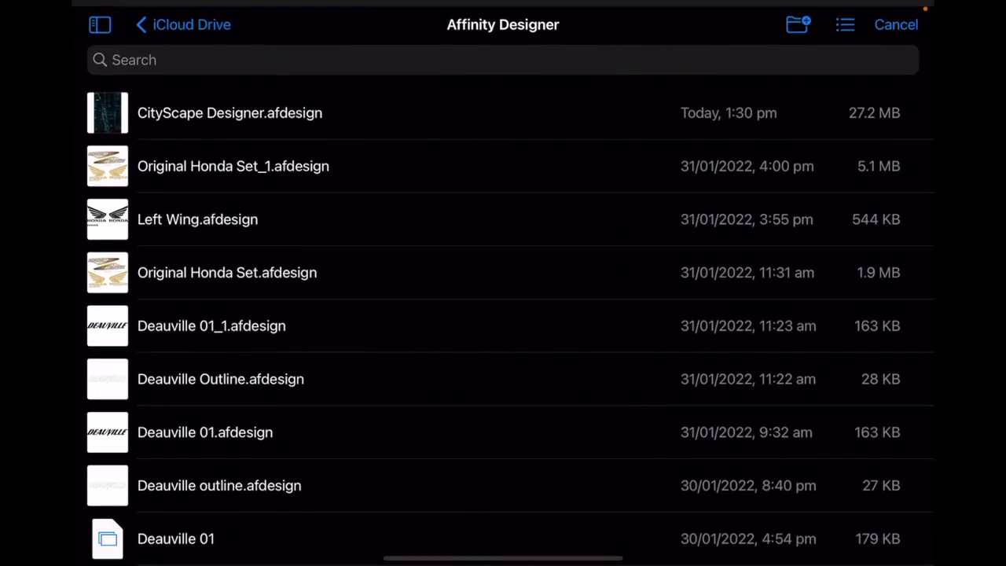
pyautogui.click(185, 18)
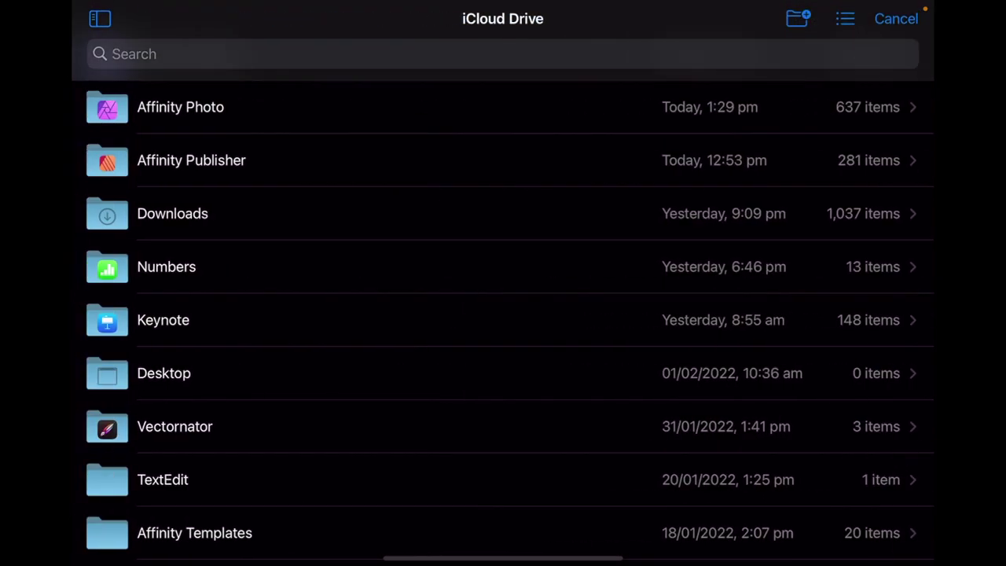
pyautogui.click(181, 107)
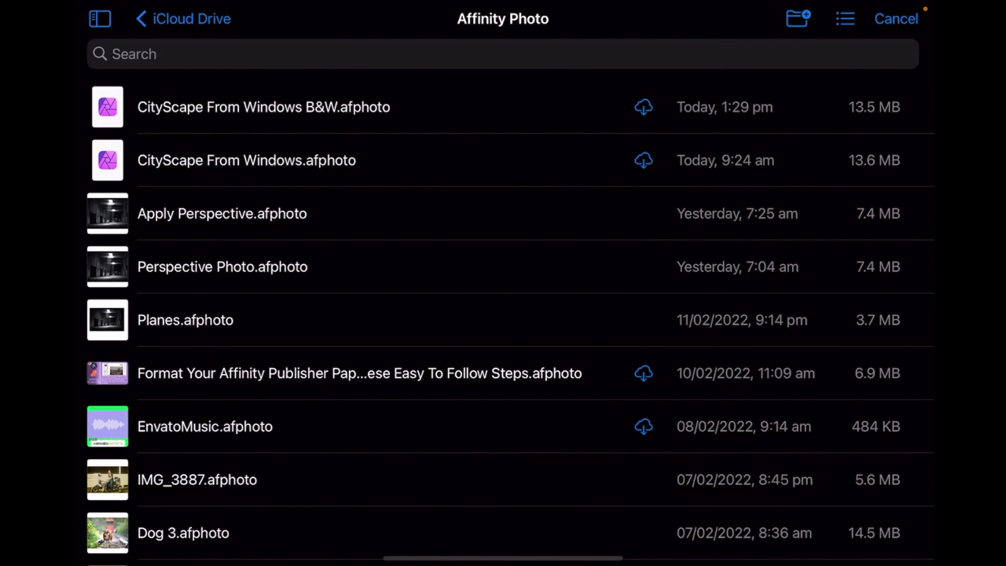
pyautogui.click(263, 107)
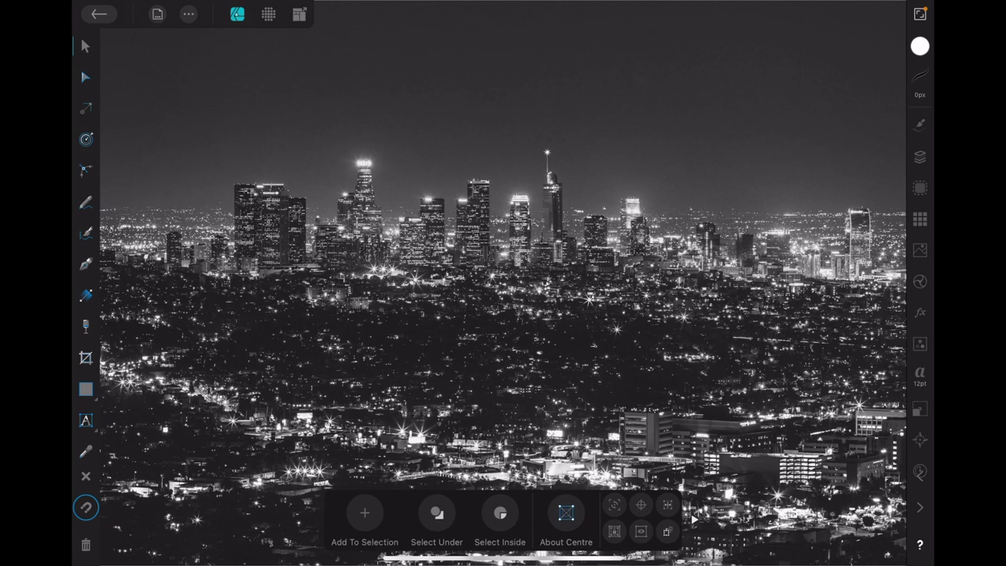
# In Layer FX, switch the Gaussian Blur on and back off, leaving the photo unchanged.
pyautogui.click(920, 312)
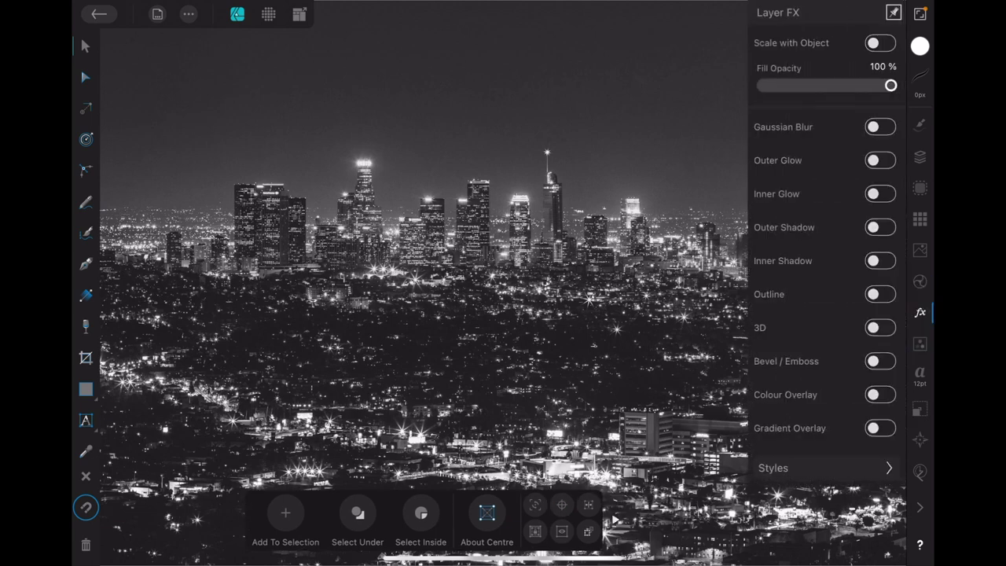
pyautogui.click(879, 126)
pyautogui.click(879, 127)
pyautogui.click(919, 312)
# Hide and restore the Black & White Adjustment layer, then return to the document gallery.
pyautogui.click(920, 156)
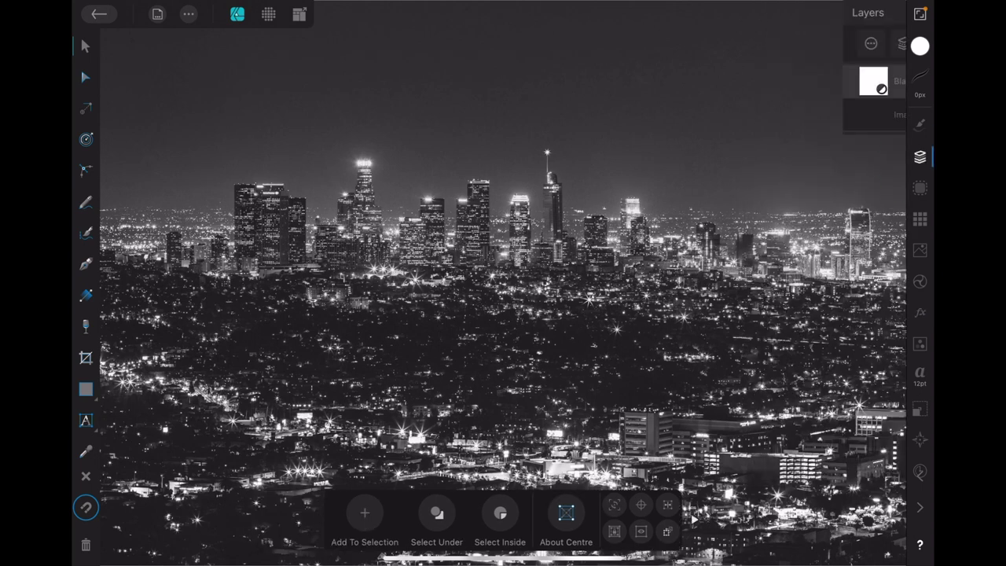
pyautogui.click(890, 81)
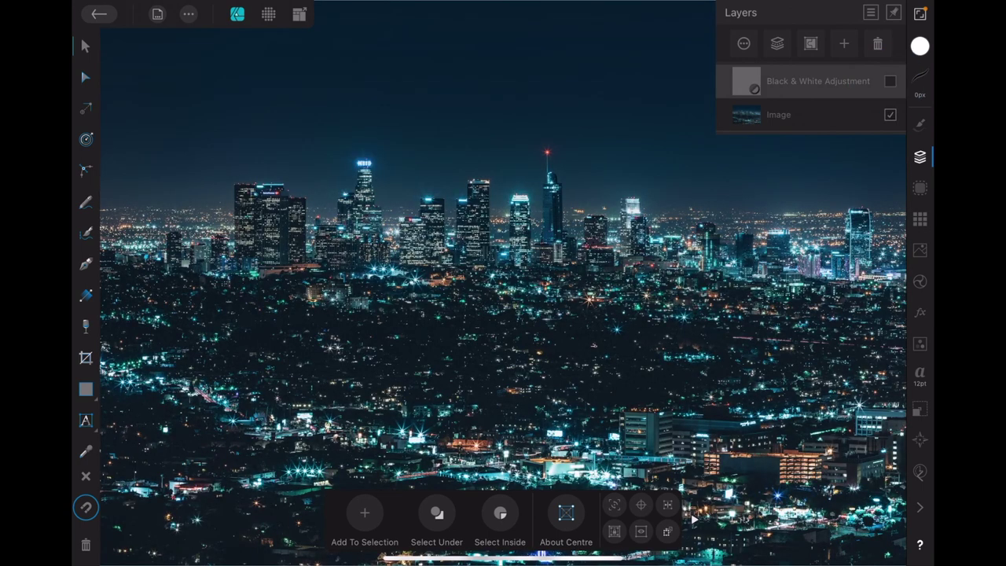
pyautogui.click(889, 81)
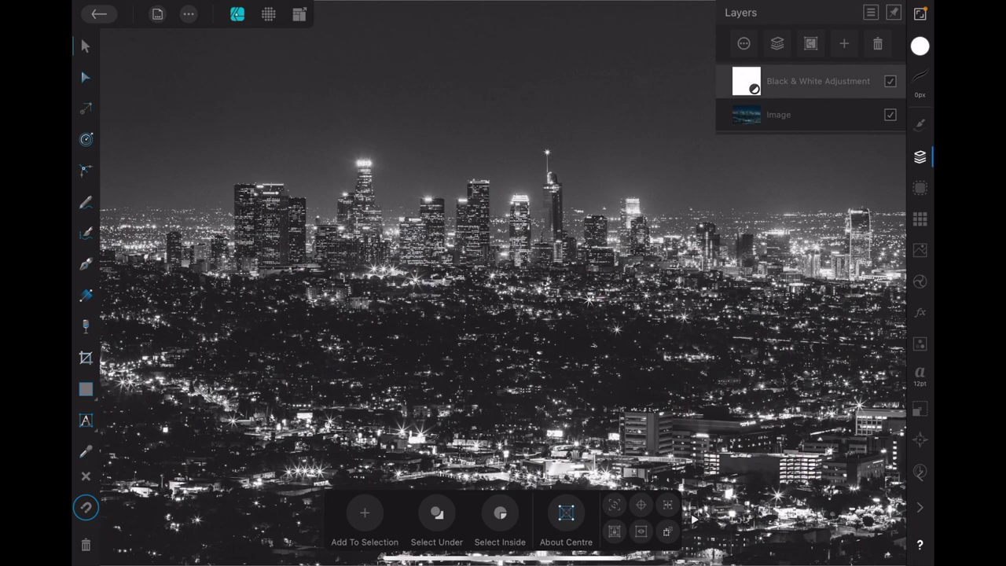
pyautogui.click(99, 13)
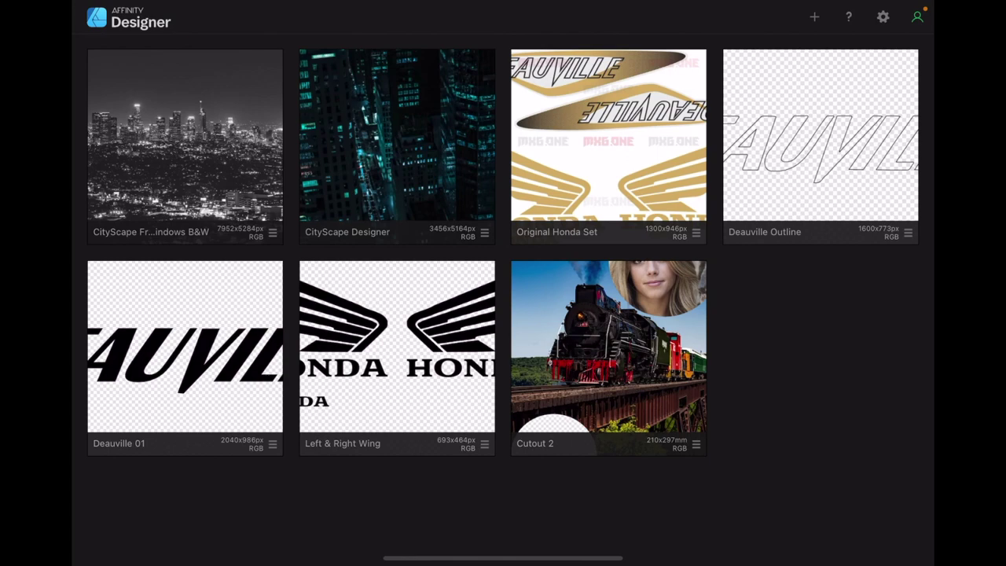
# Close the B&W cityscape from its gallery thumbnail menu, confirm Yes, and go to the home screen.
pyautogui.click(272, 233)
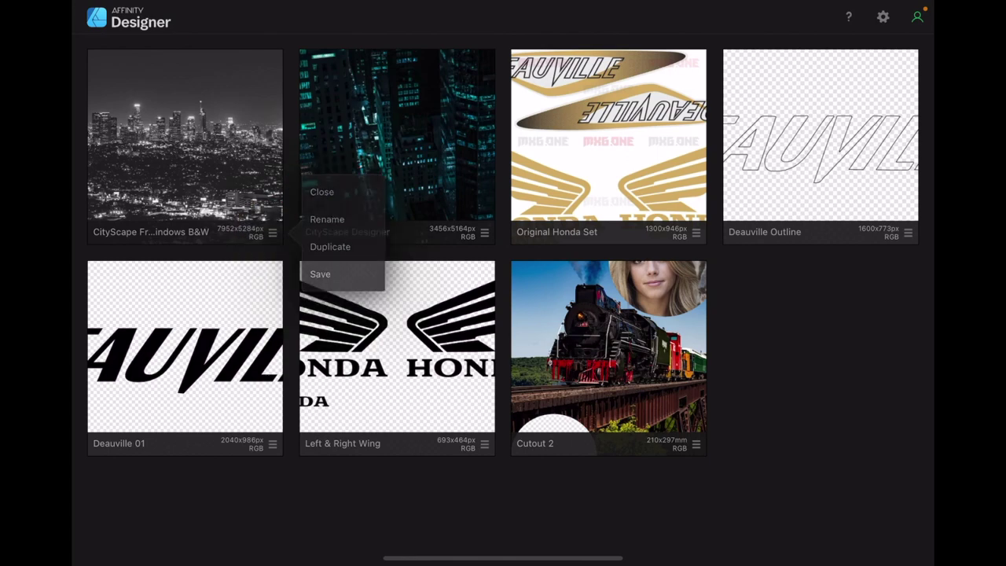
pyautogui.click(322, 192)
pyautogui.click(502, 362)
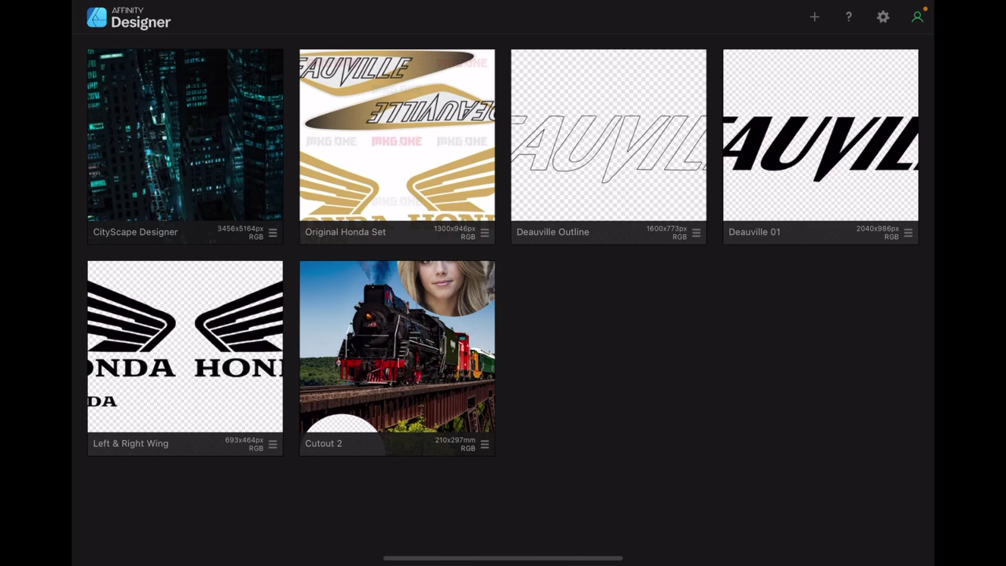
pyautogui.moveTo(503, 558); pyautogui.dragTo(503, 354)
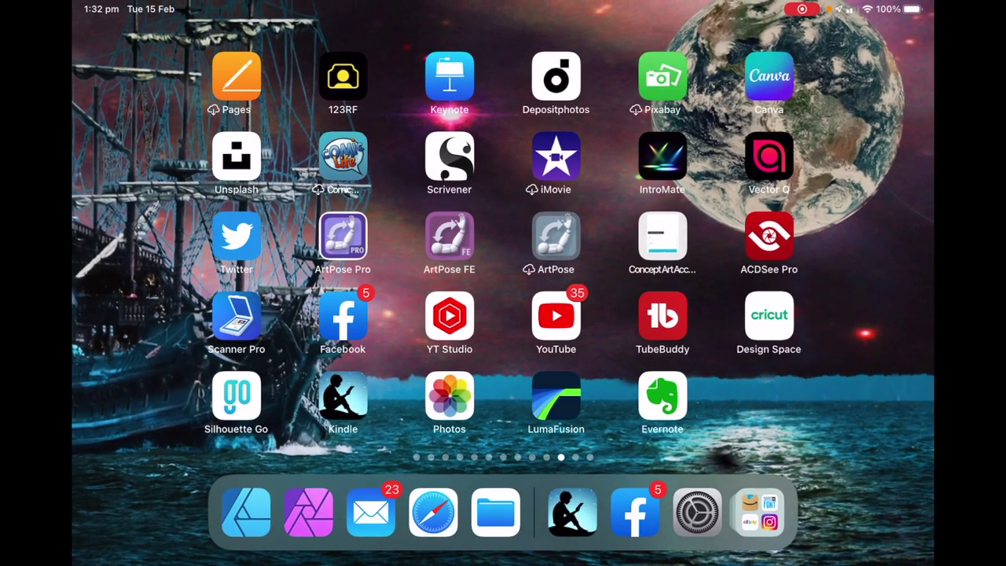
# In Files, browse the iCloud Drive Affinity folders to reach the Affinity Publisher folder.
pyautogui.click(495, 512)
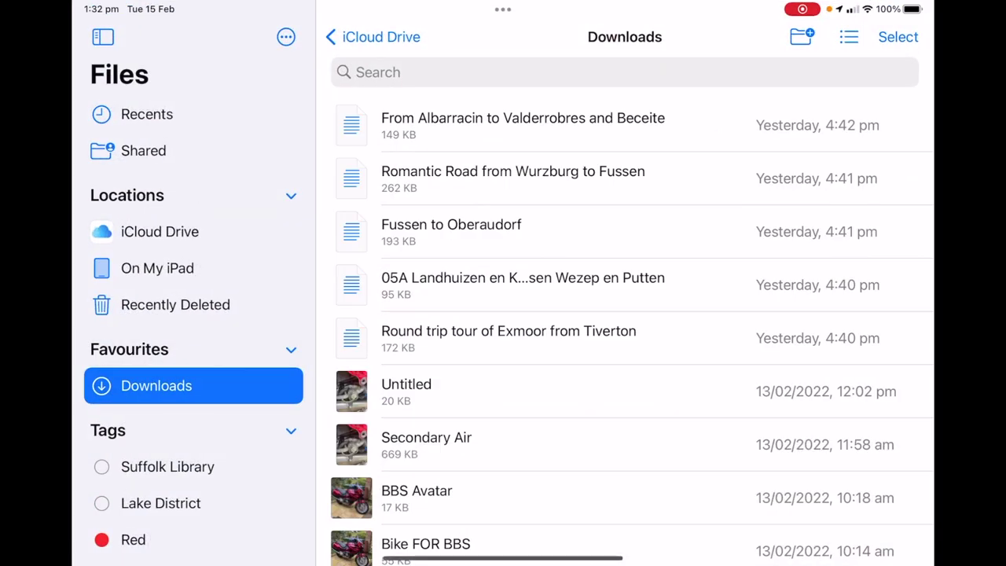
pyautogui.click(160, 231)
pyautogui.click(435, 125)
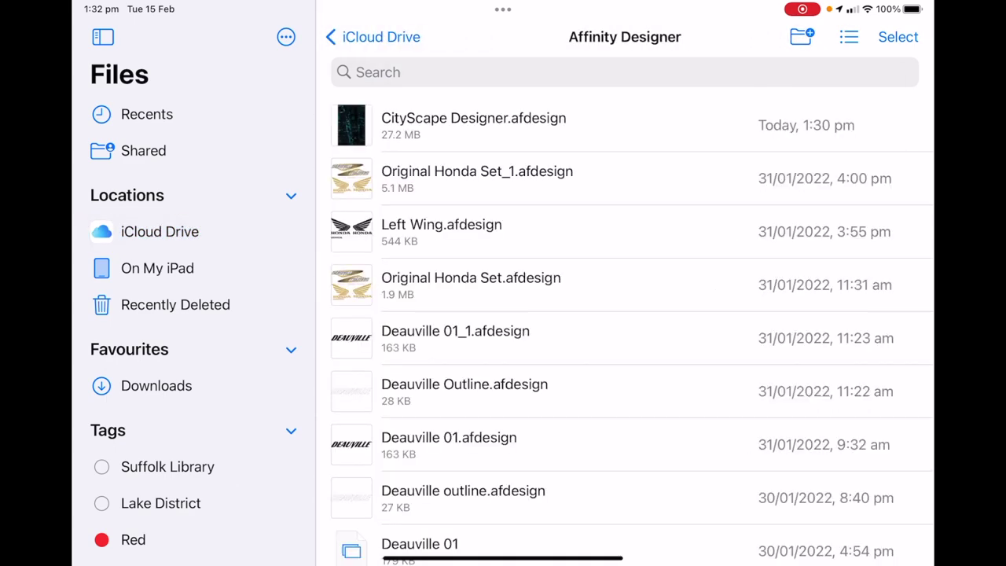
pyautogui.click(373, 37)
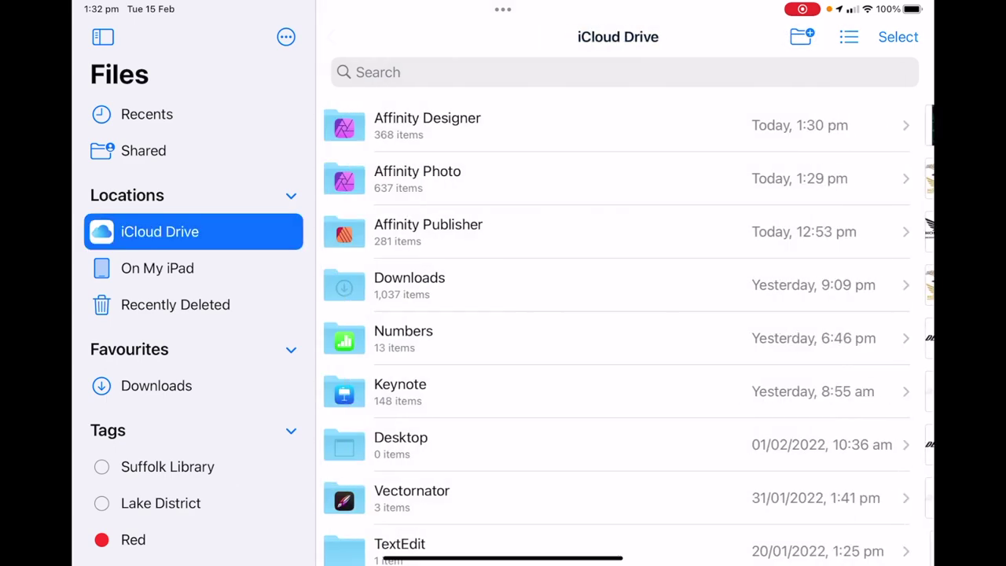
pyautogui.click(428, 173)
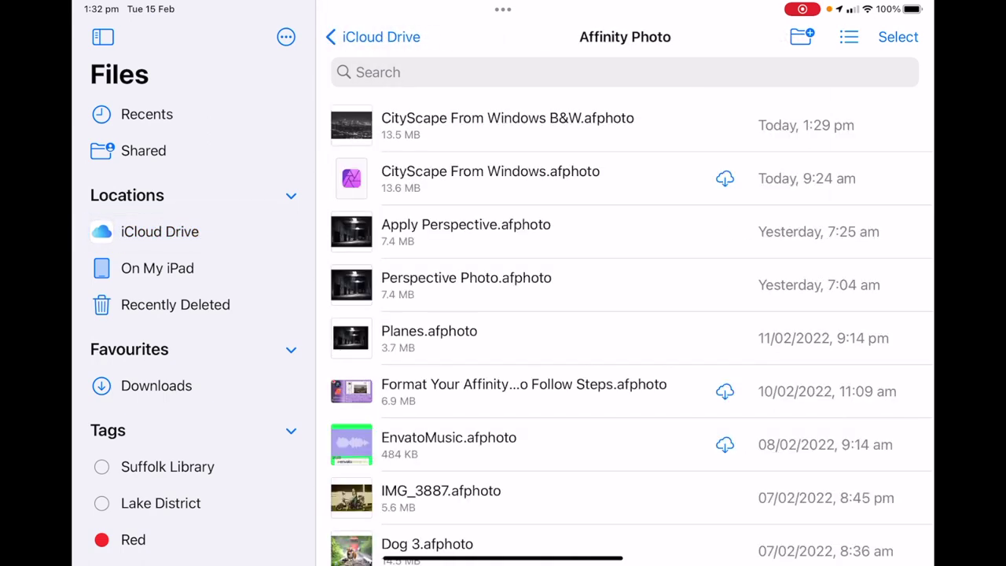
pyautogui.click(159, 231)
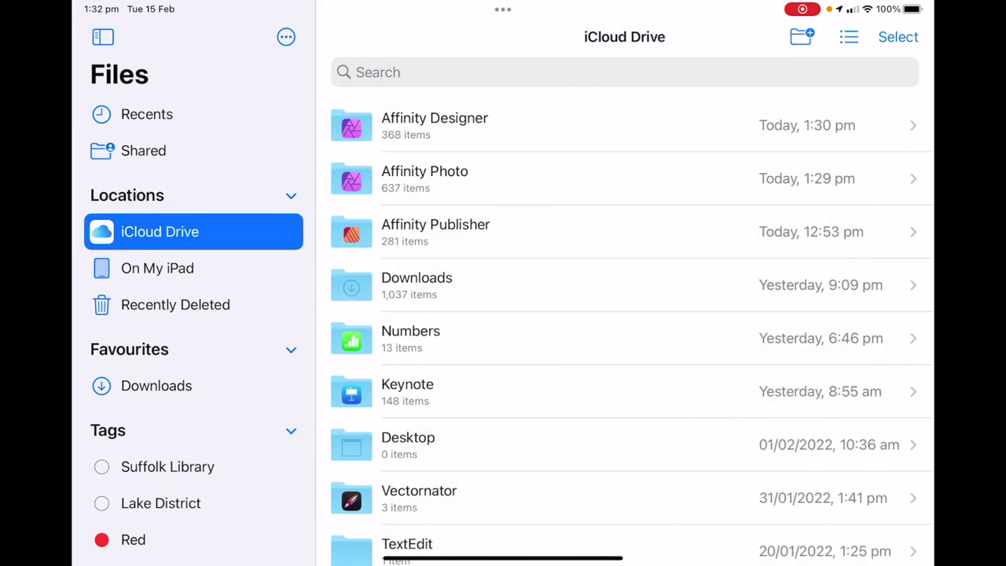
pyautogui.click(436, 228)
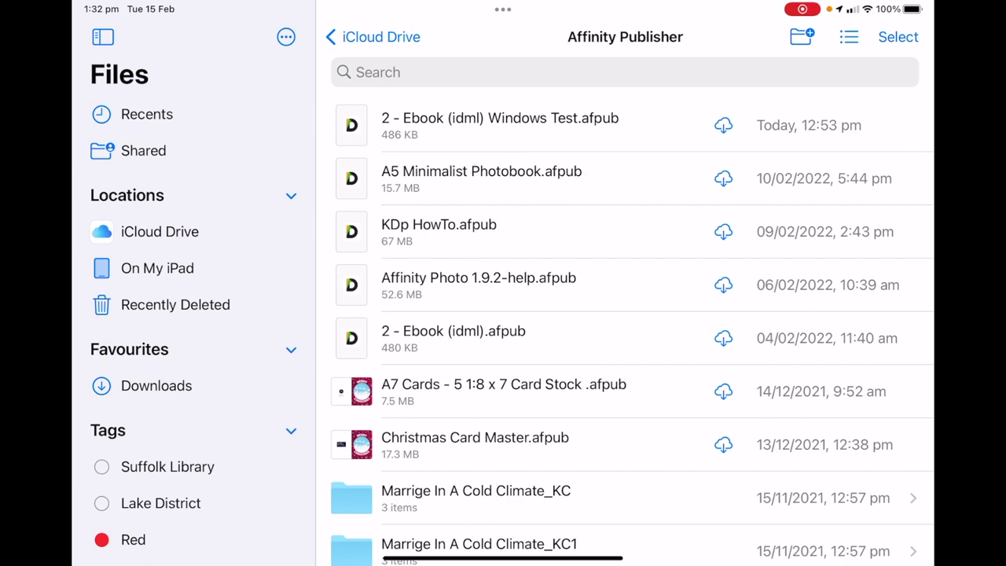
# Download '2 - Ebook (idml) Windows Test', then go Home and relaunch Affinity Designer.
pyautogui.click(500, 125)
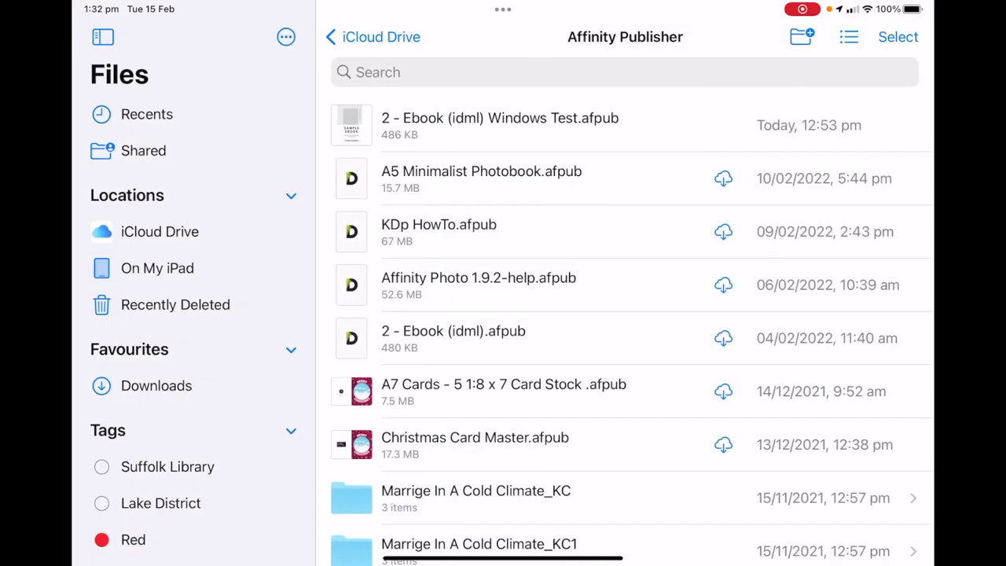
pyautogui.moveTo(503, 560); pyautogui.dragTo(503, 330)
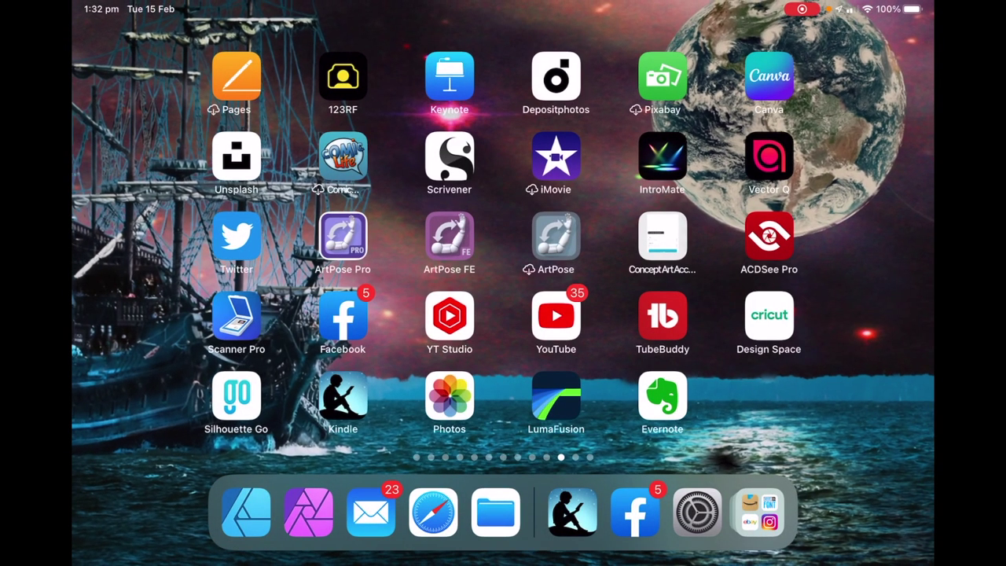
pyautogui.click(246, 510)
# Open '2 - Ebook (idml) Windows Test' from iCloud Drive's Affinity Publisher folder via Open From Cloud.
pyautogui.click(798, 28)
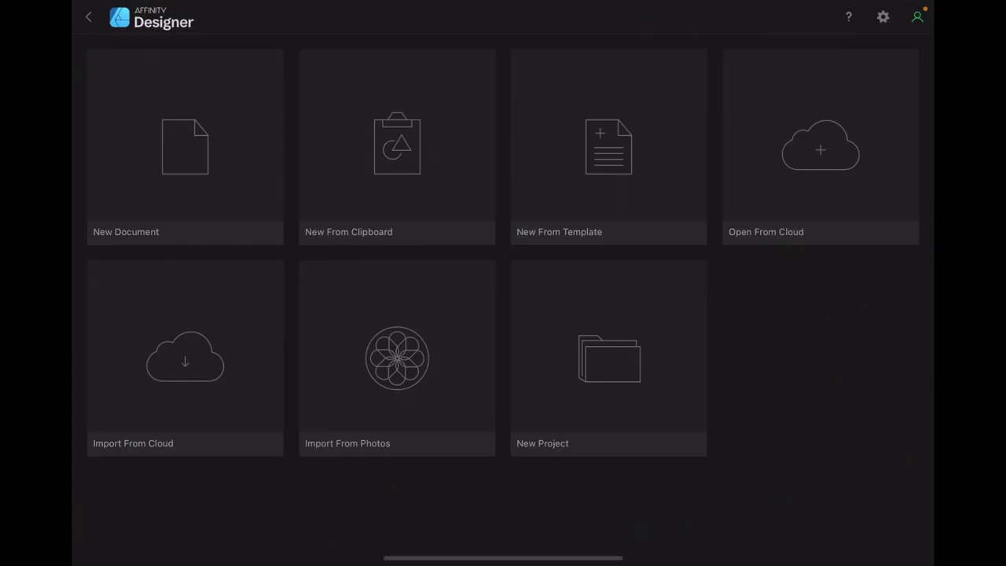
pyautogui.click(802, 146)
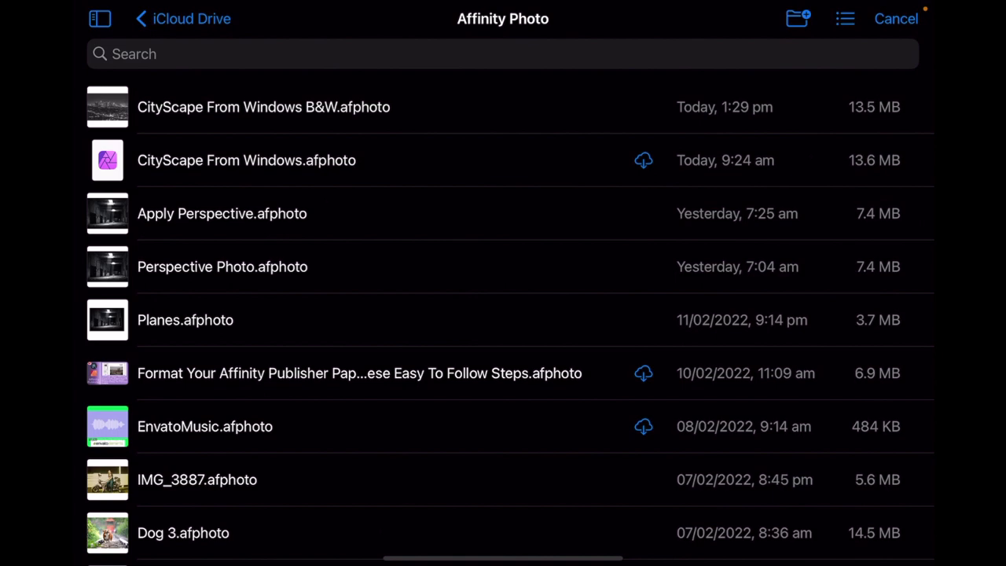
pyautogui.click(184, 18)
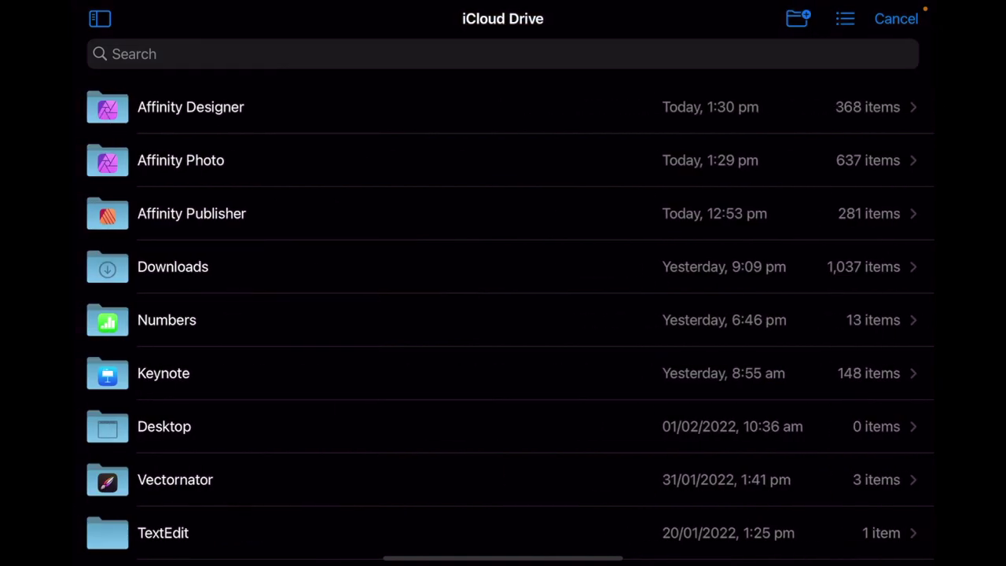
pyautogui.click(191, 213)
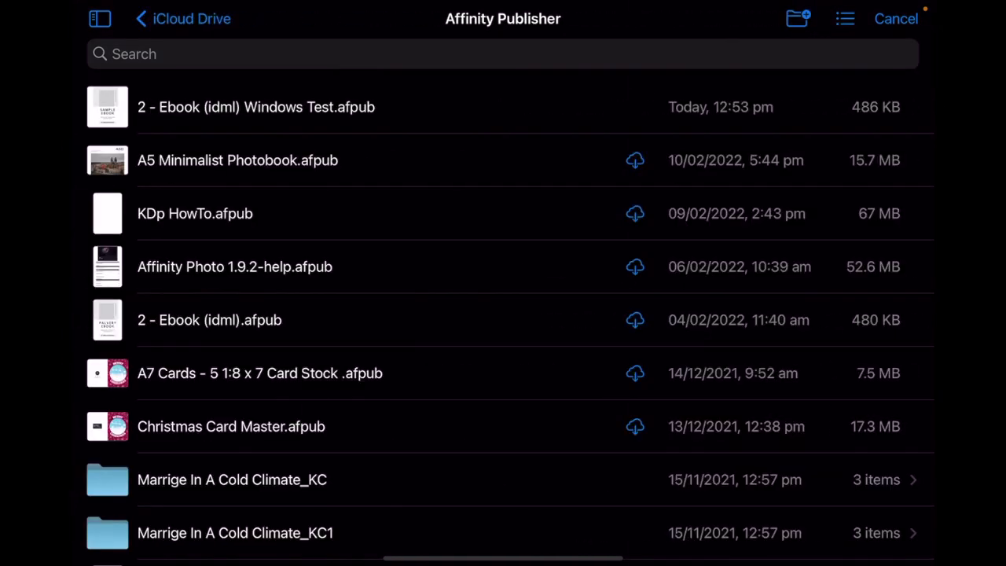
pyautogui.click(256, 107)
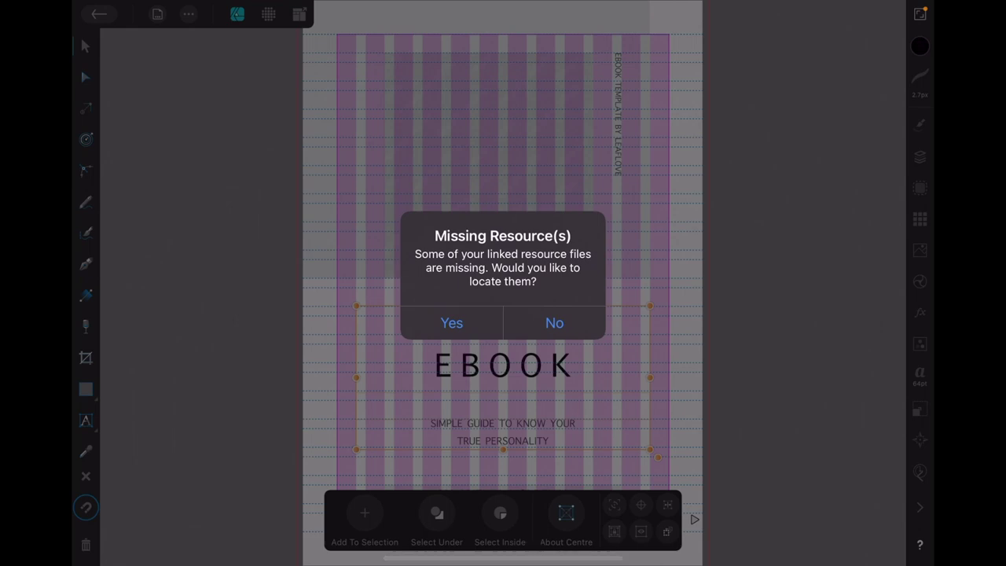
# Decline locating missing resources and turn on Pages navigation from the Document menu.
pyautogui.click(554, 322)
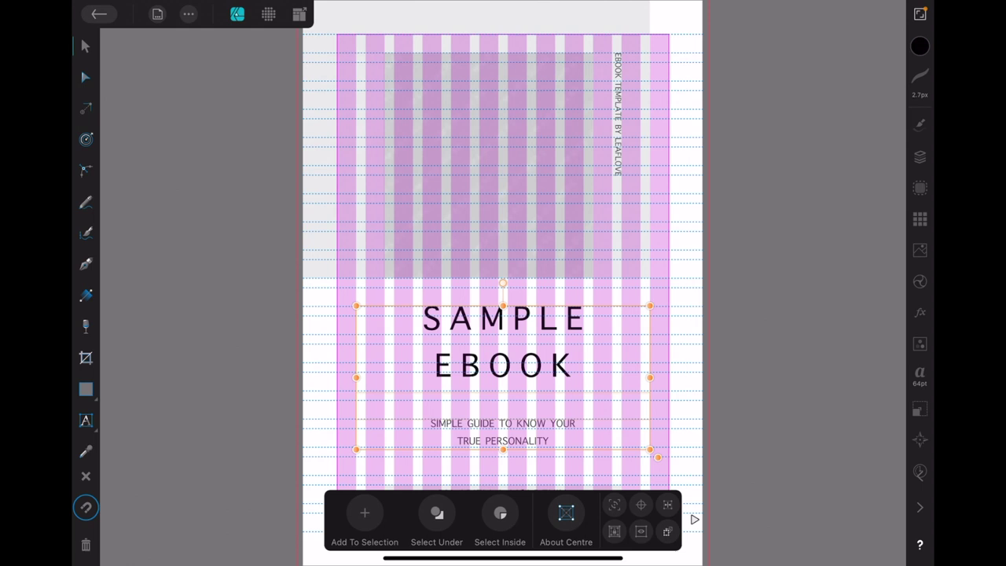
pyautogui.click(189, 14)
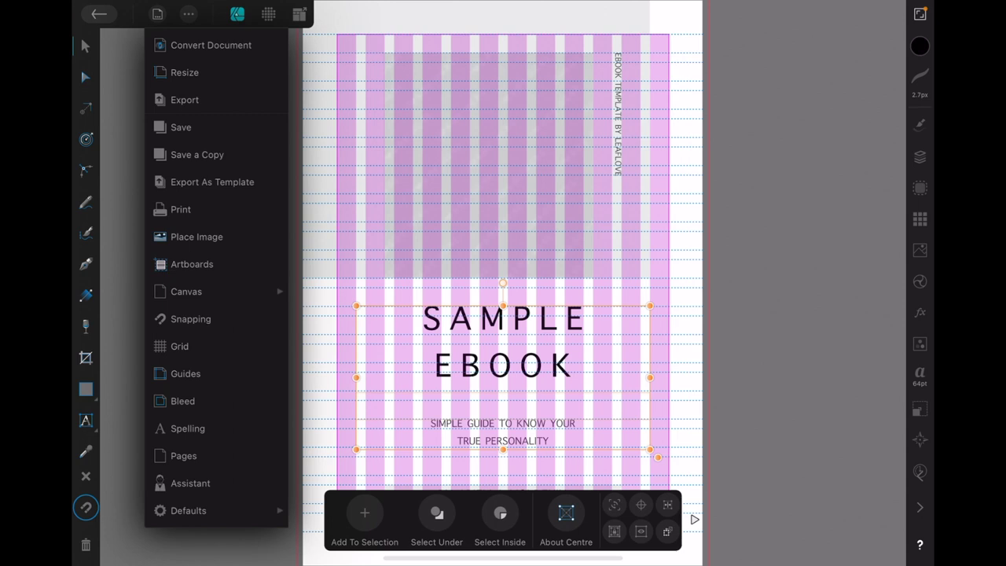
pyautogui.click(217, 456)
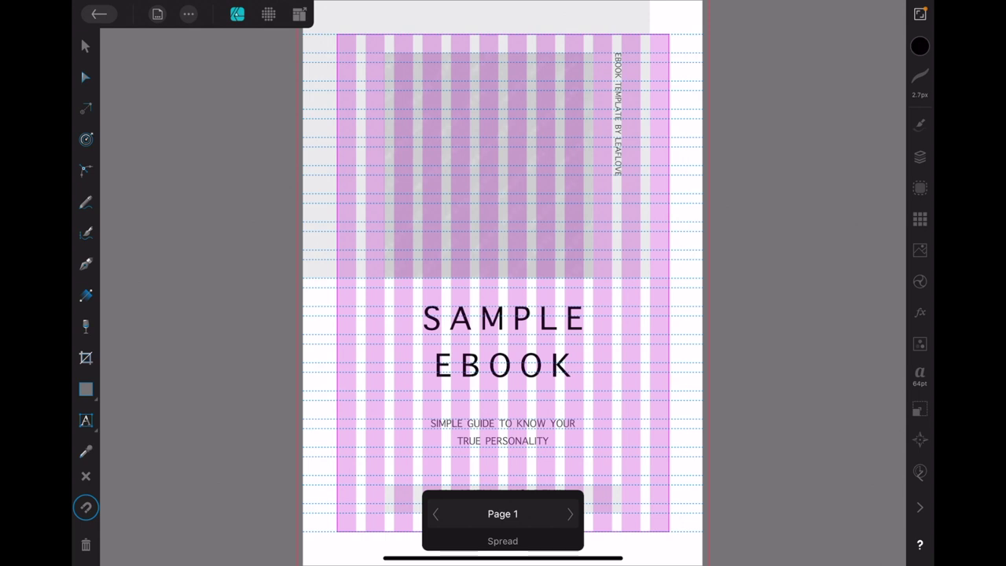
# Jump to Page 1, the ebook cover, from the page list.
pyautogui.click(503, 514)
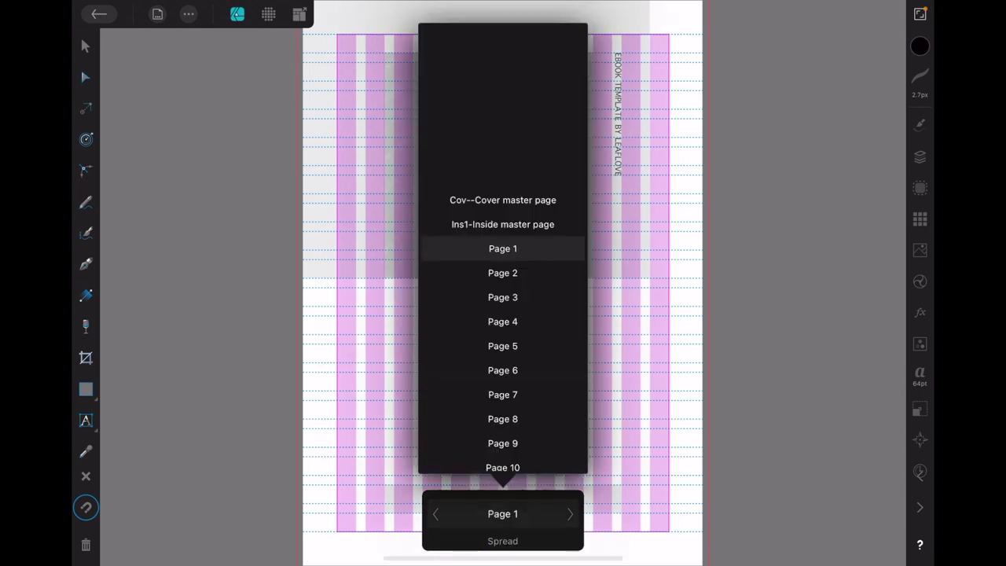
pyautogui.moveTo(545, 421)
pyautogui.mouseDown()
pyautogui.moveTo(557, 366)
pyautogui.moveTo(561, 137)
pyautogui.moveTo(552, 435)
pyautogui.mouseUp()
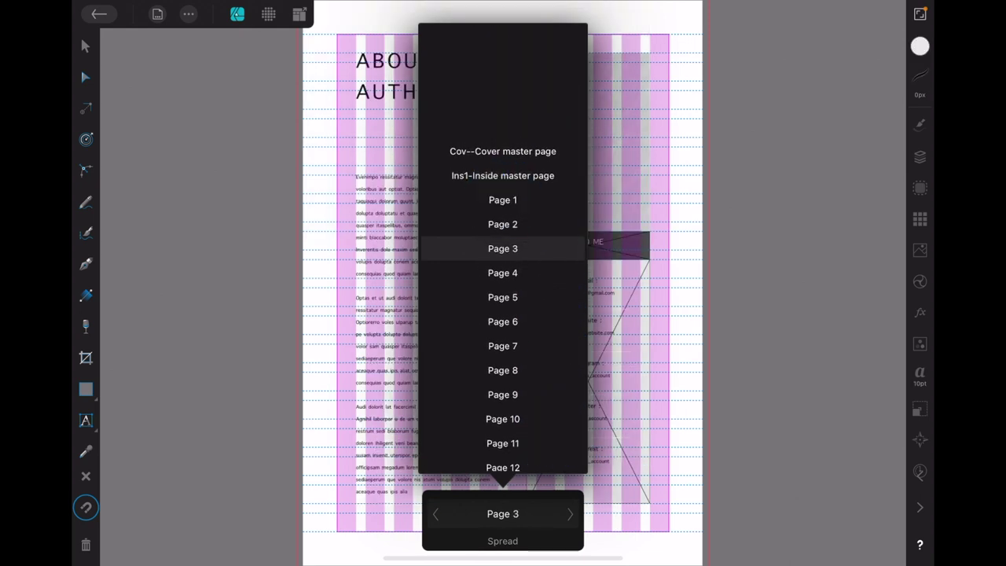
pyautogui.click(503, 199)
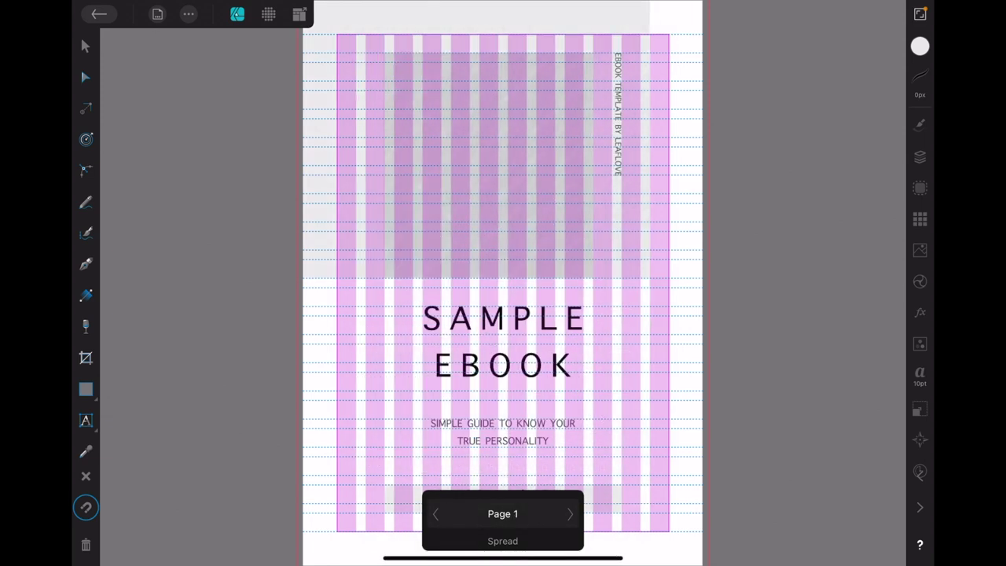
pyautogui.click(503, 514)
# Page through the ebook to Page 5, then to the last page, Page 18.
pyautogui.moveTo(503, 345); pyautogui.dragTo(503, 248)
pyautogui.click(503, 249)
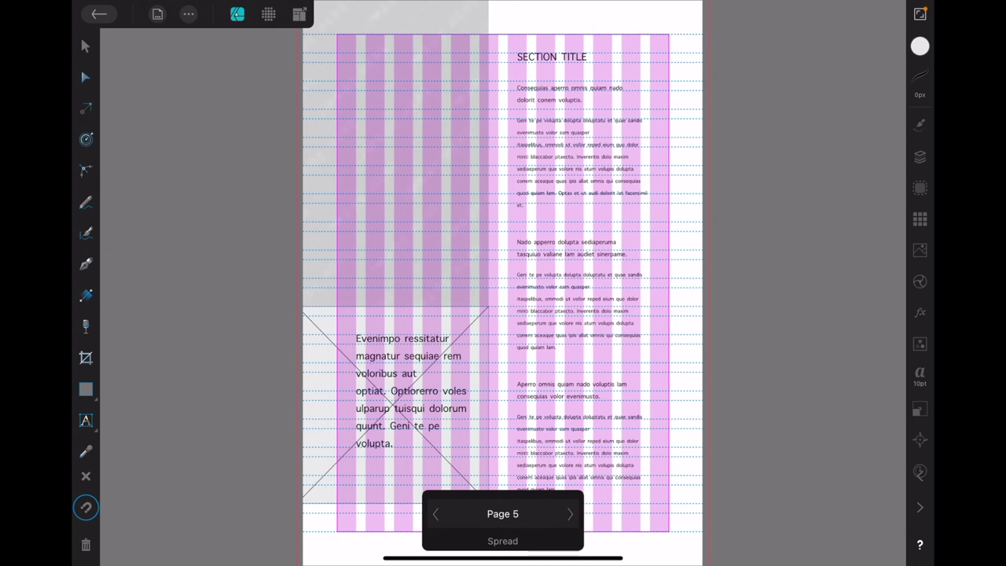
pyautogui.click(503, 513)
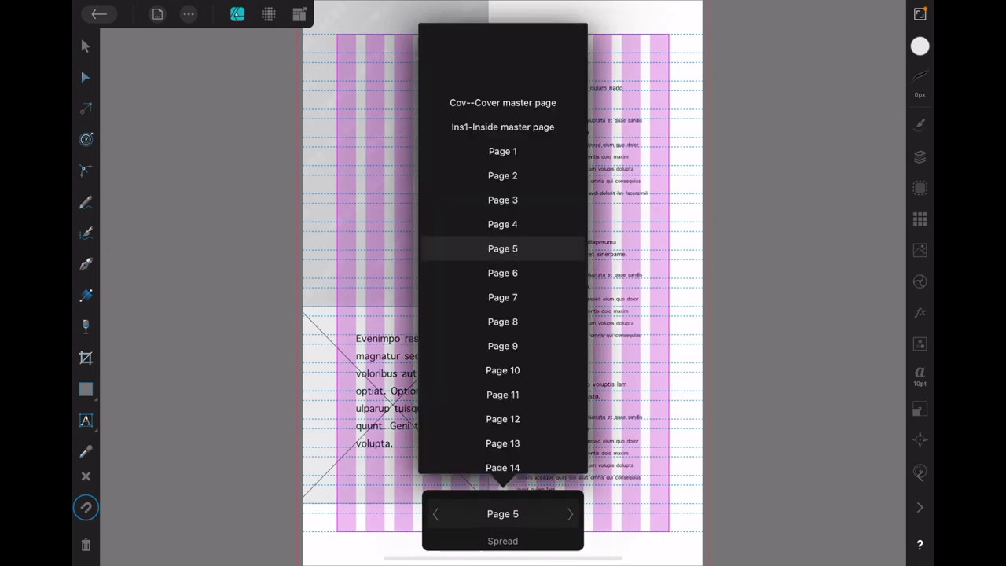
pyautogui.click(503, 513)
pyautogui.click(503, 513)
pyautogui.moveTo(495, 390); pyautogui.dragTo(494, 102)
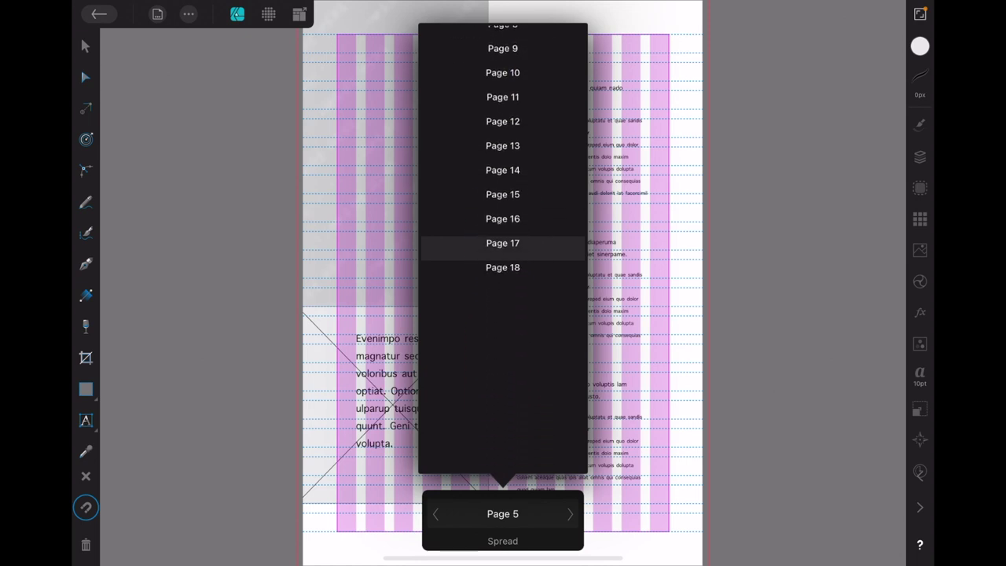
pyautogui.click(503, 267)
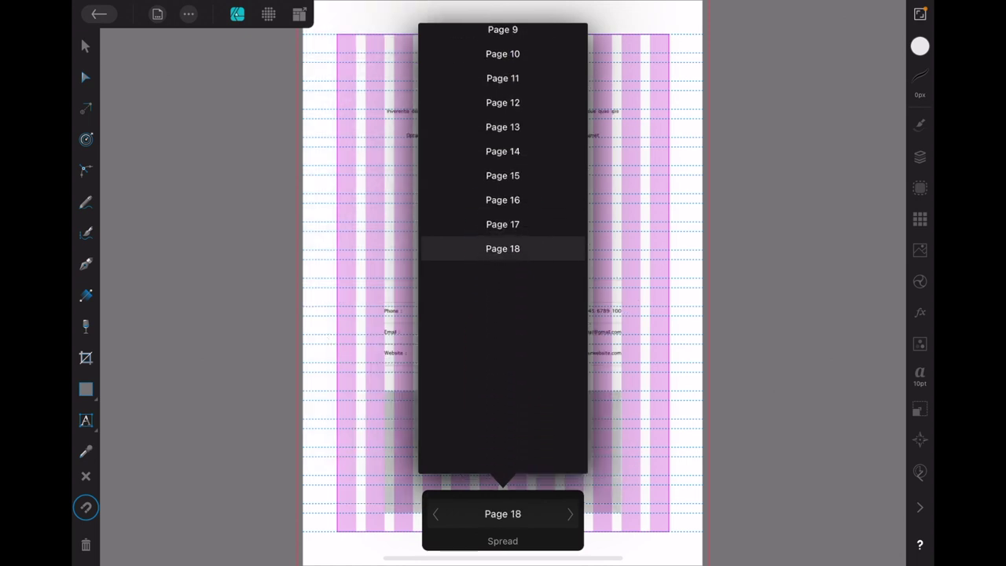
pyautogui.click(502, 513)
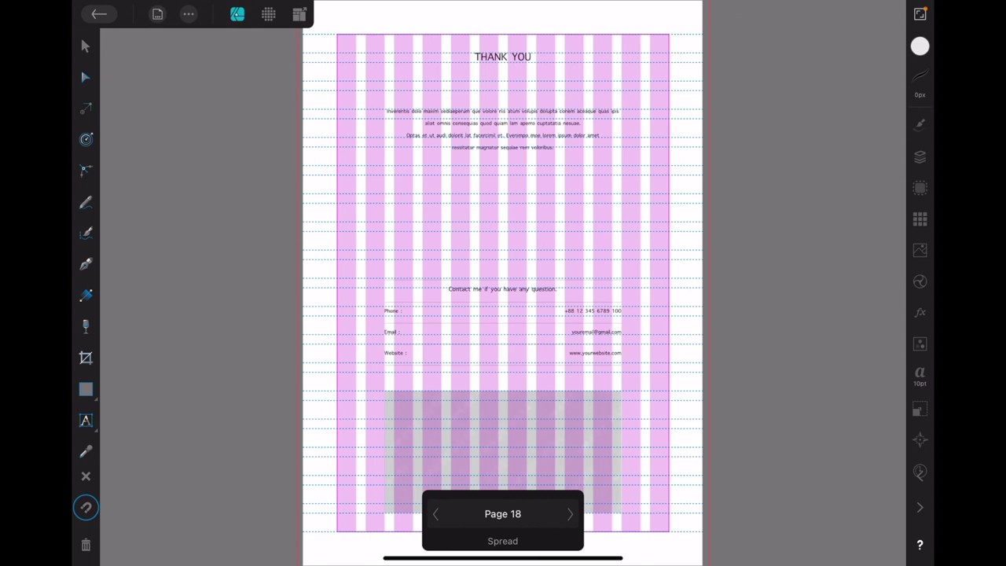
# Return to the gallery and close the ebook document without saving.
pyautogui.click(188, 14)
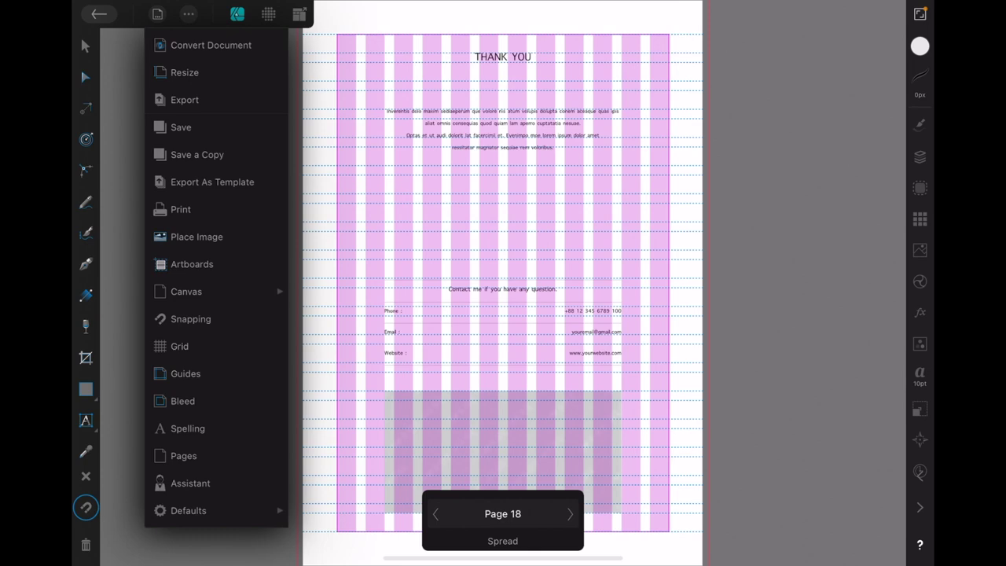
pyautogui.press('Escape')
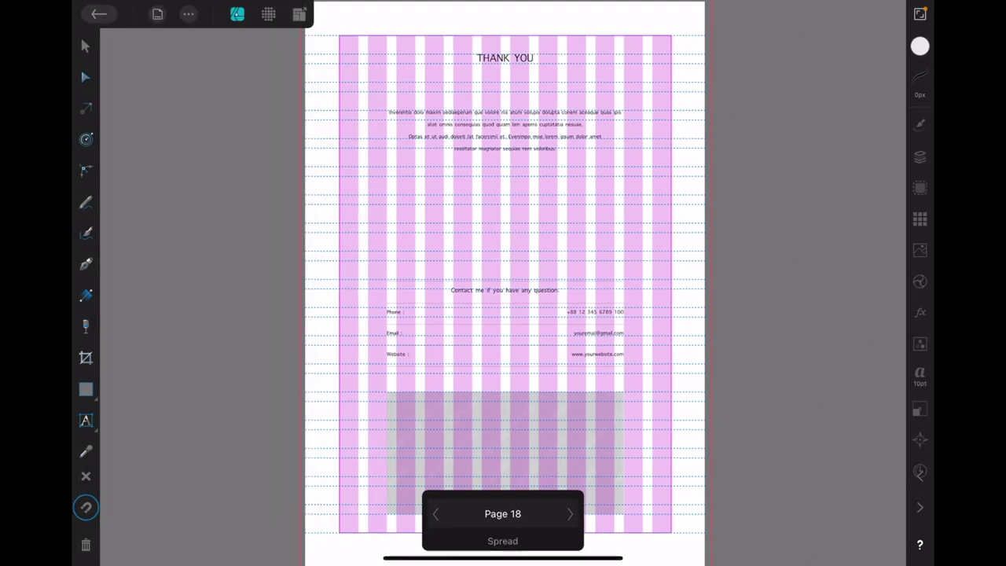
pyautogui.click(99, 13)
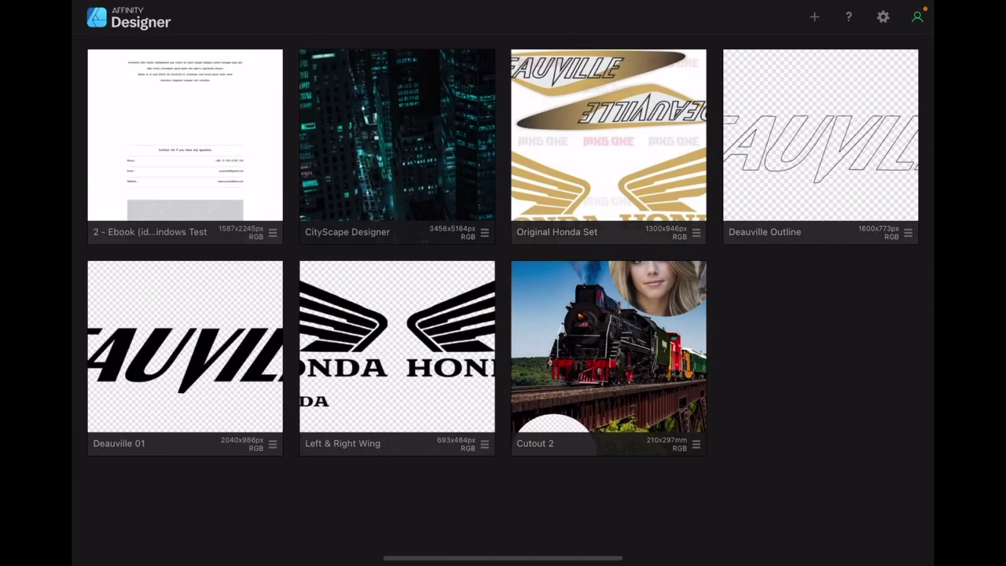
pyautogui.click(272, 233)
pyautogui.click(321, 191)
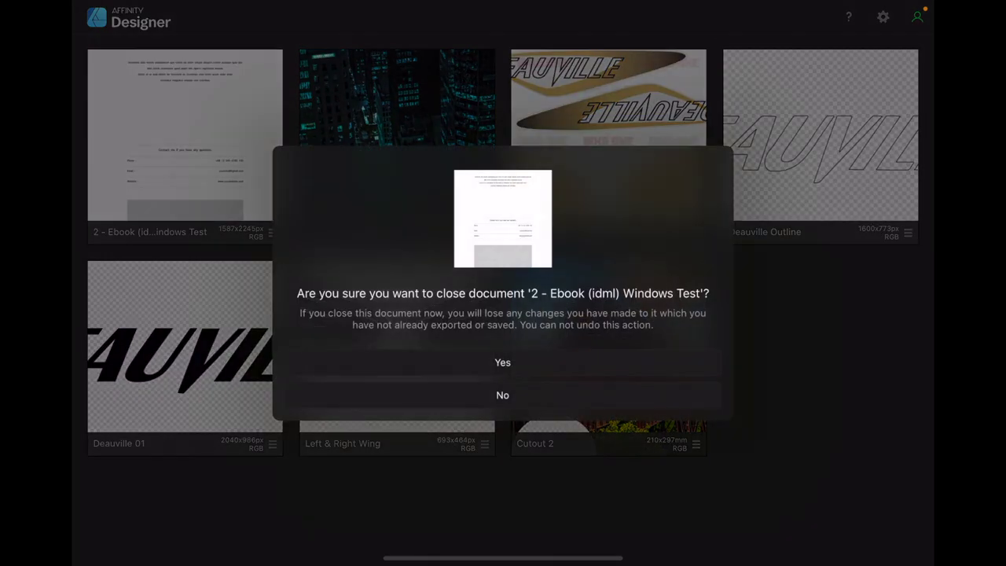
pyautogui.click(502, 362)
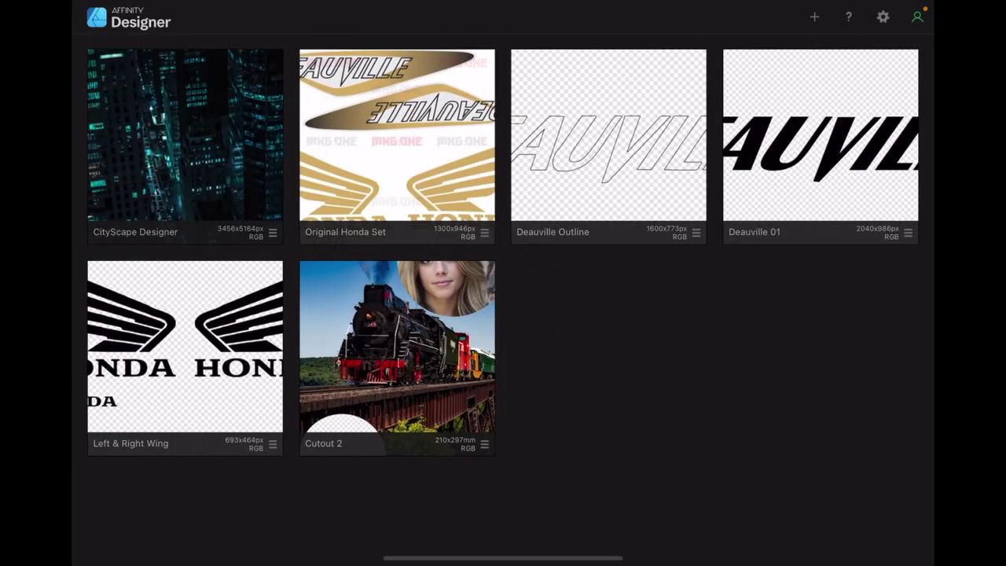